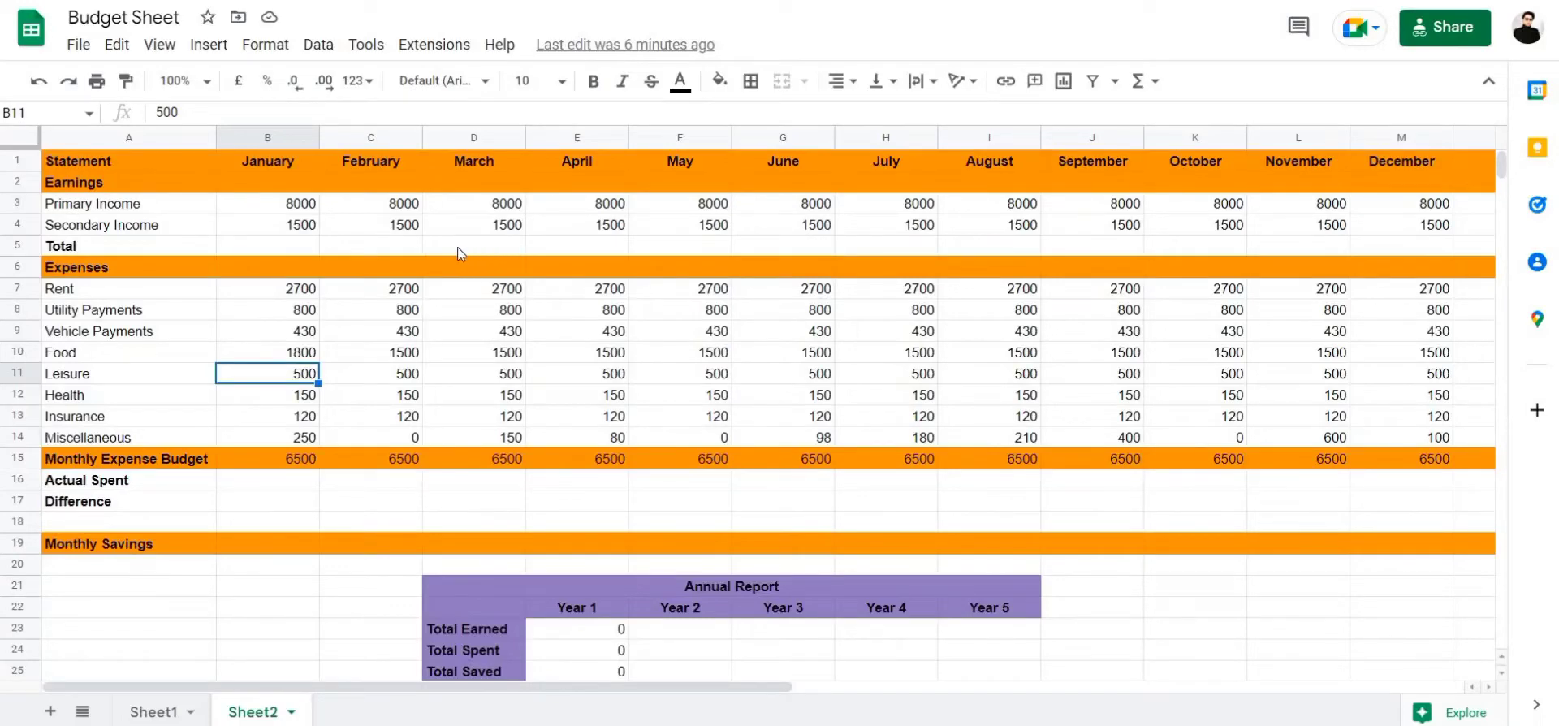
# Review the income rows (January 8000 and 1500) and the Expenses section
pyautogui.click(294, 249)
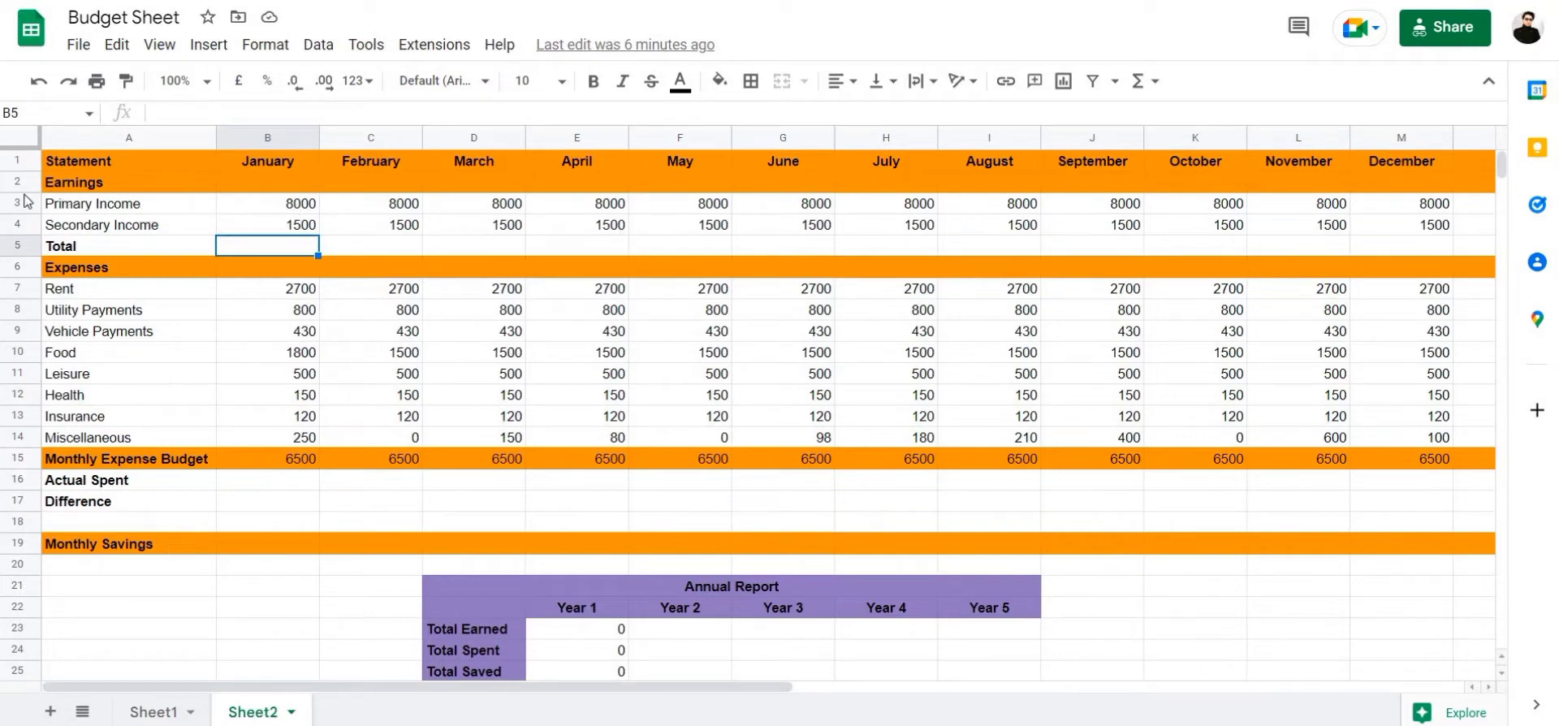
pyautogui.click(108, 207)
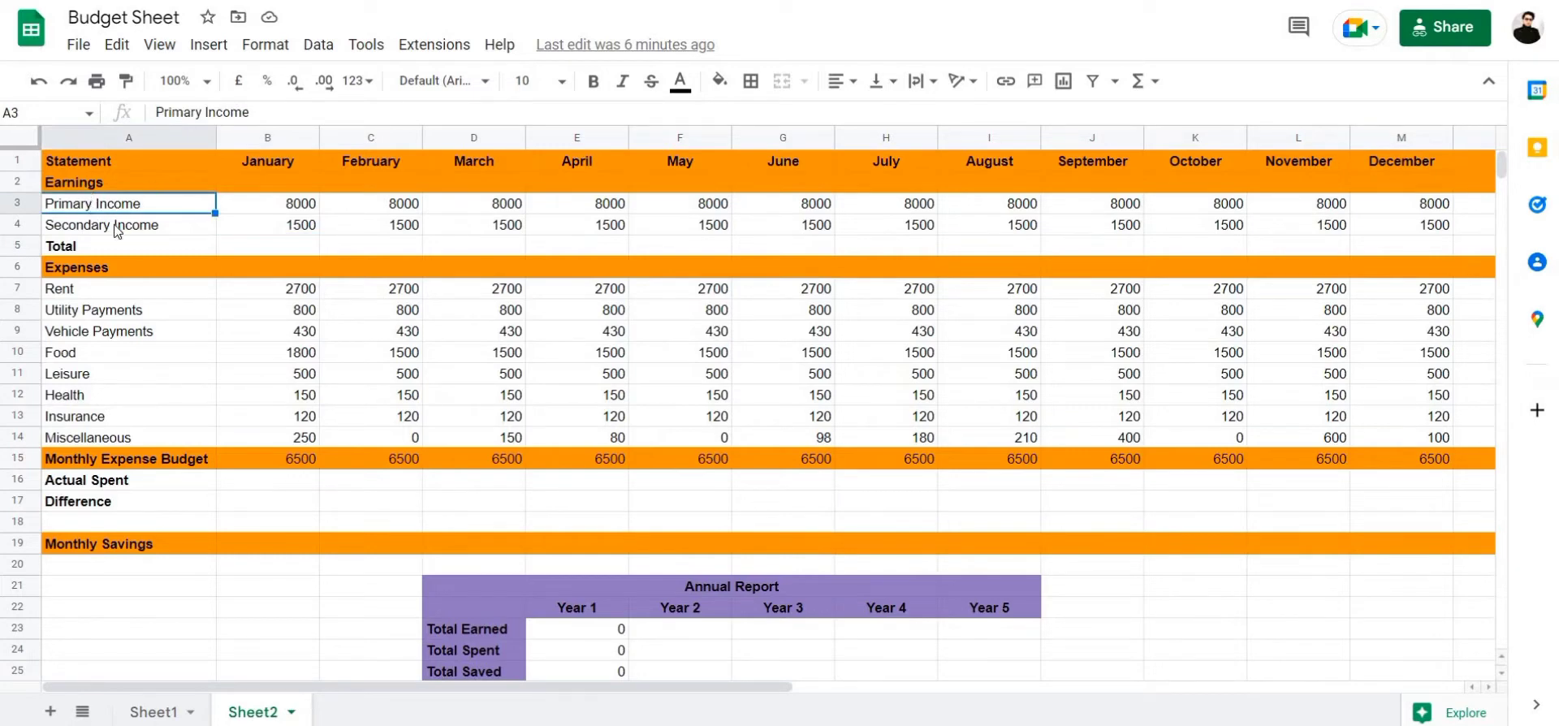
pyautogui.click(115, 221)
pyautogui.click(114, 209)
pyautogui.click(295, 209)
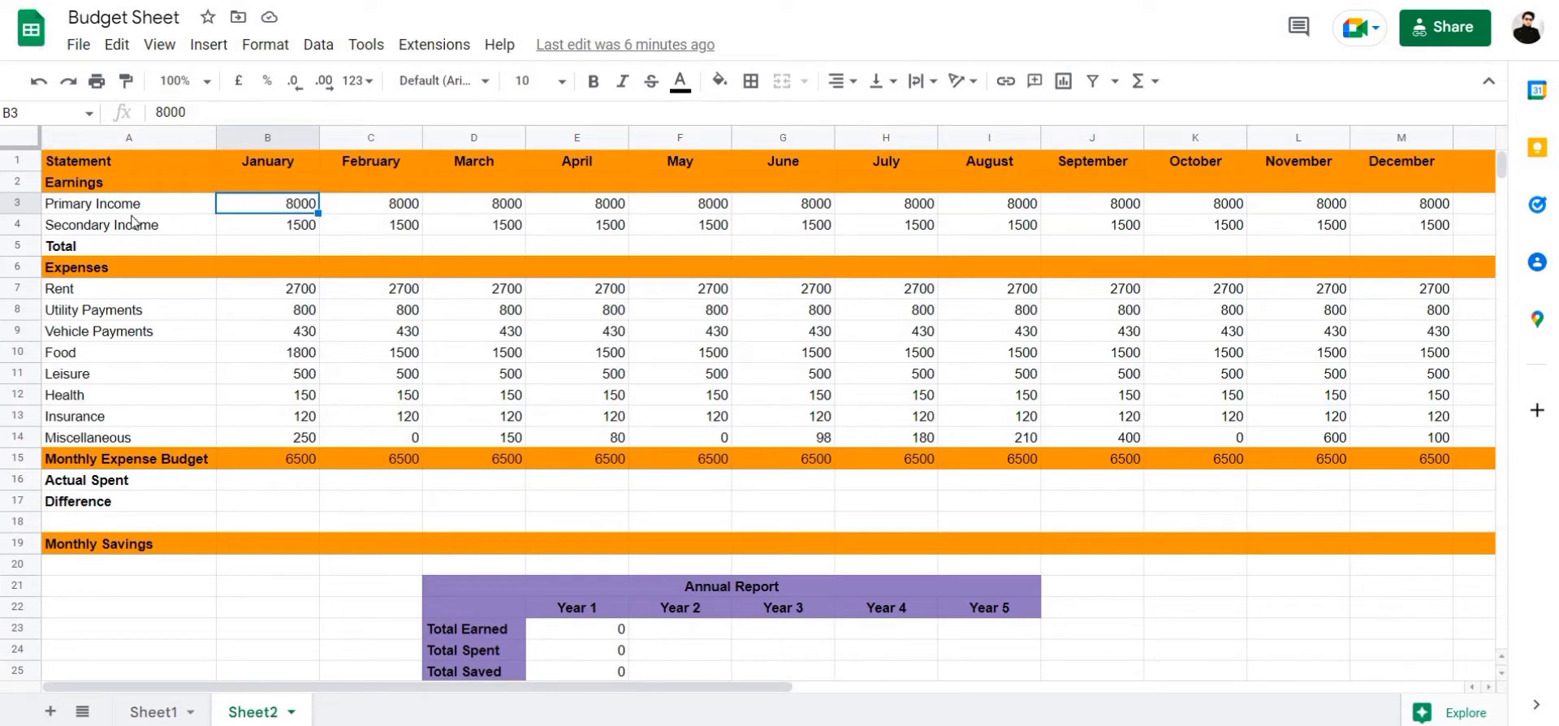
pyautogui.click(294, 230)
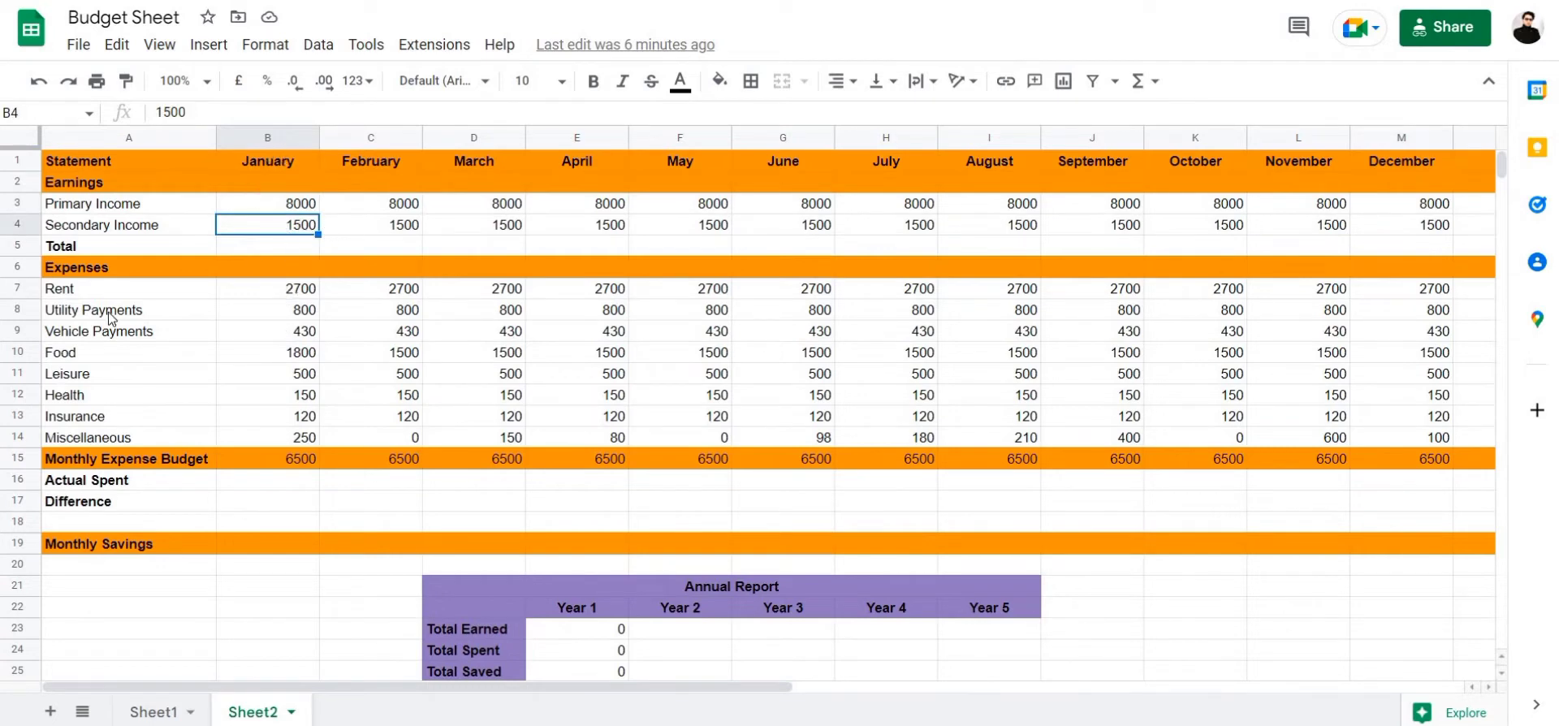
pyautogui.click(96, 273)
pyautogui.click(137, 293)
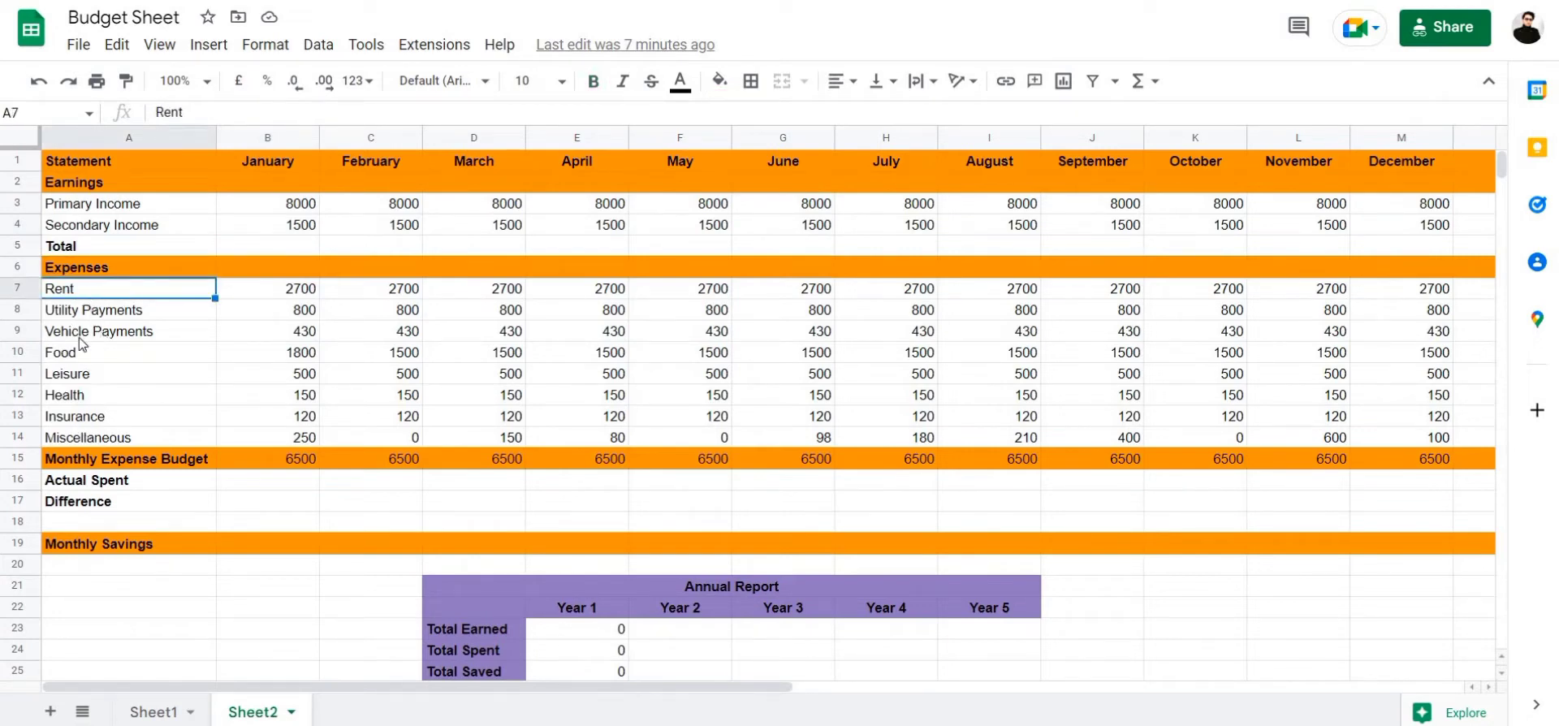
pyautogui.rightClick(19, 291)
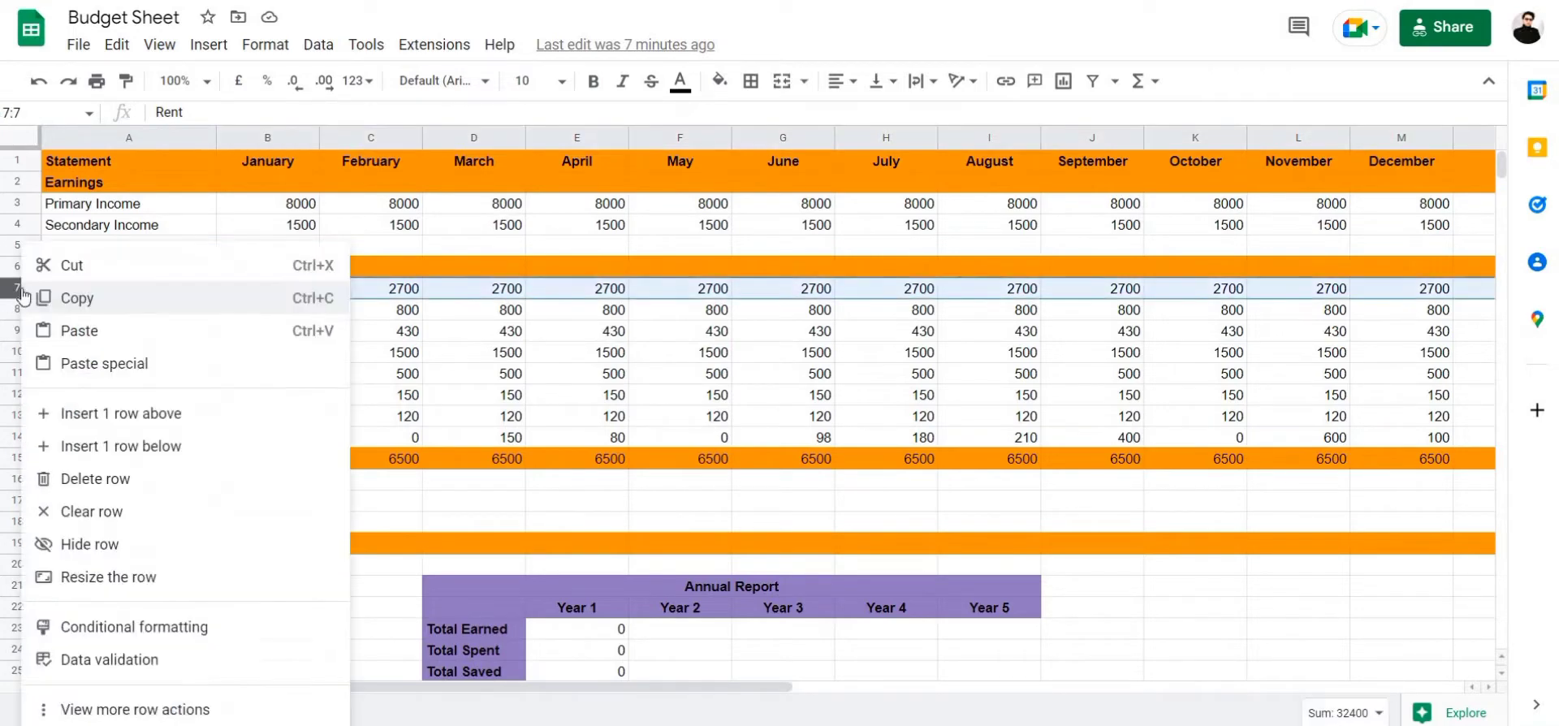
pyautogui.click(503, 386)
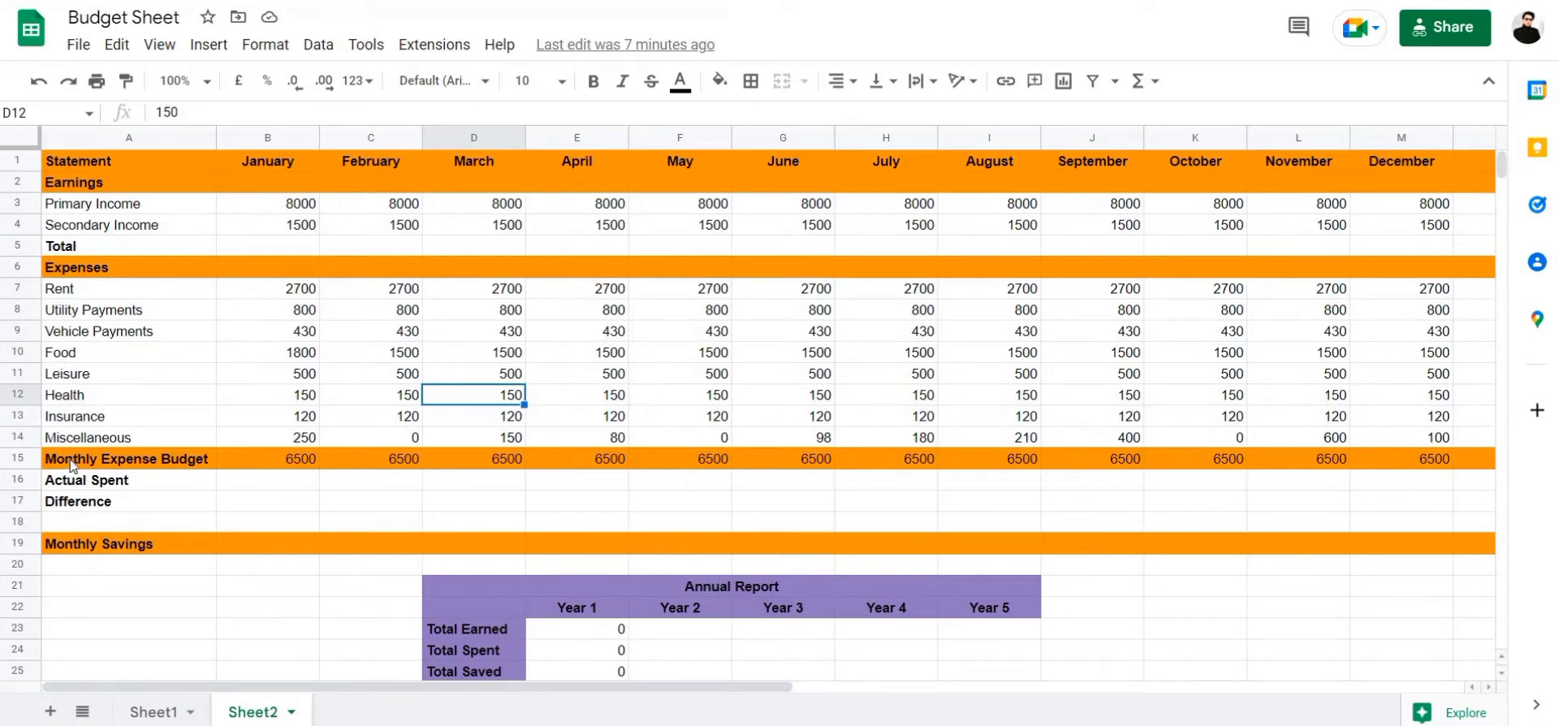
# Review the Monthly Expense Budget (6500), Total, Actual Spent, Difference and Monthly Savings rows
pyautogui.click(132, 463)
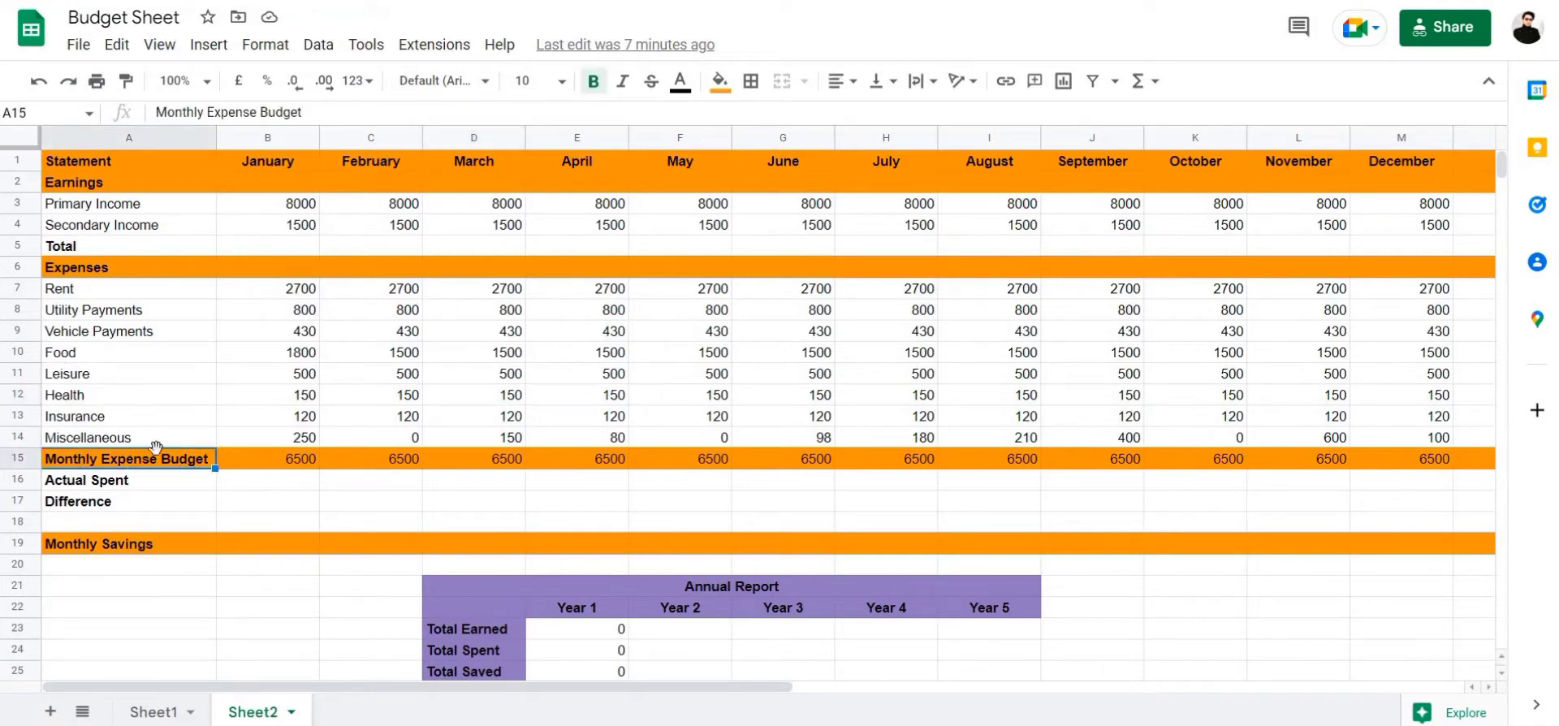
pyautogui.click(284, 460)
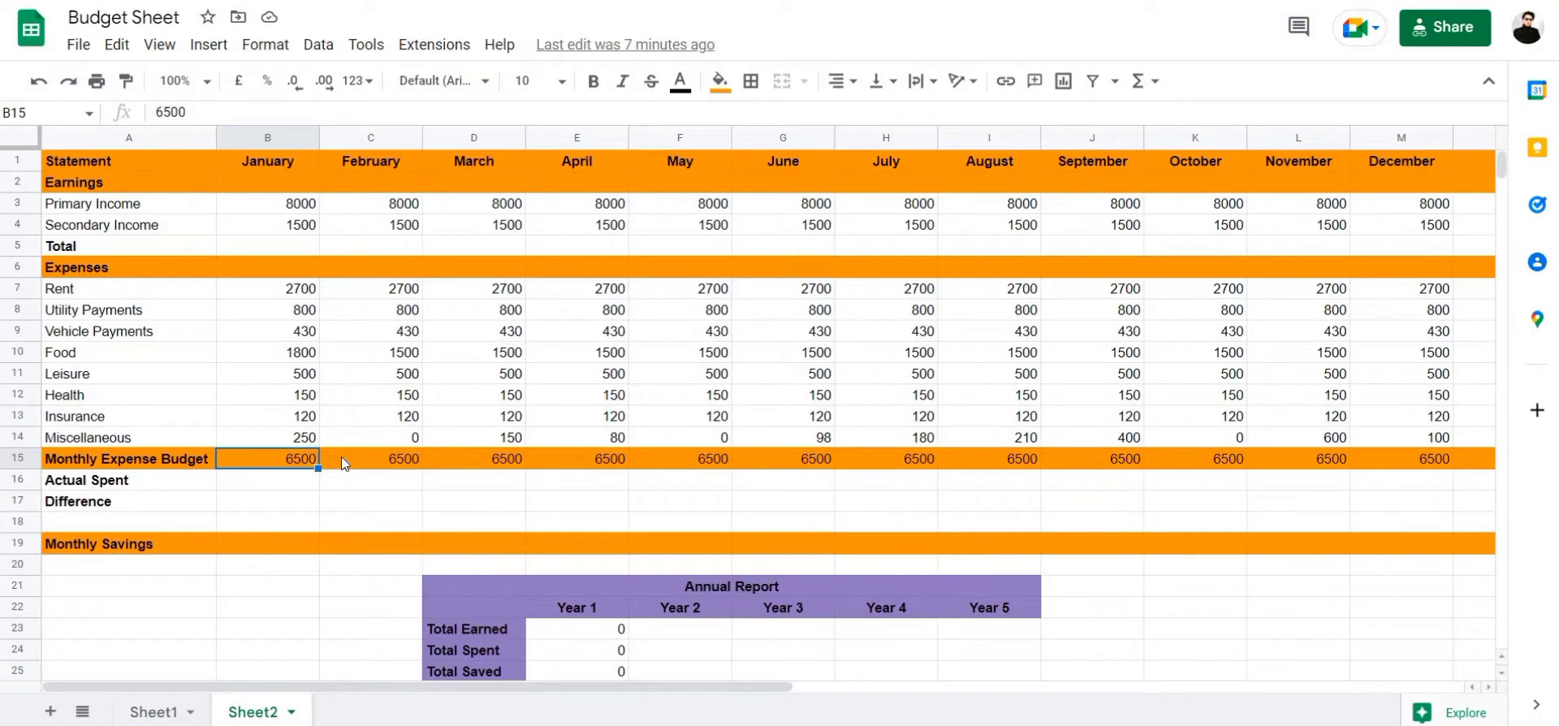
pyautogui.press('Right')
pyautogui.press('Right')
pyautogui.click(130, 481)
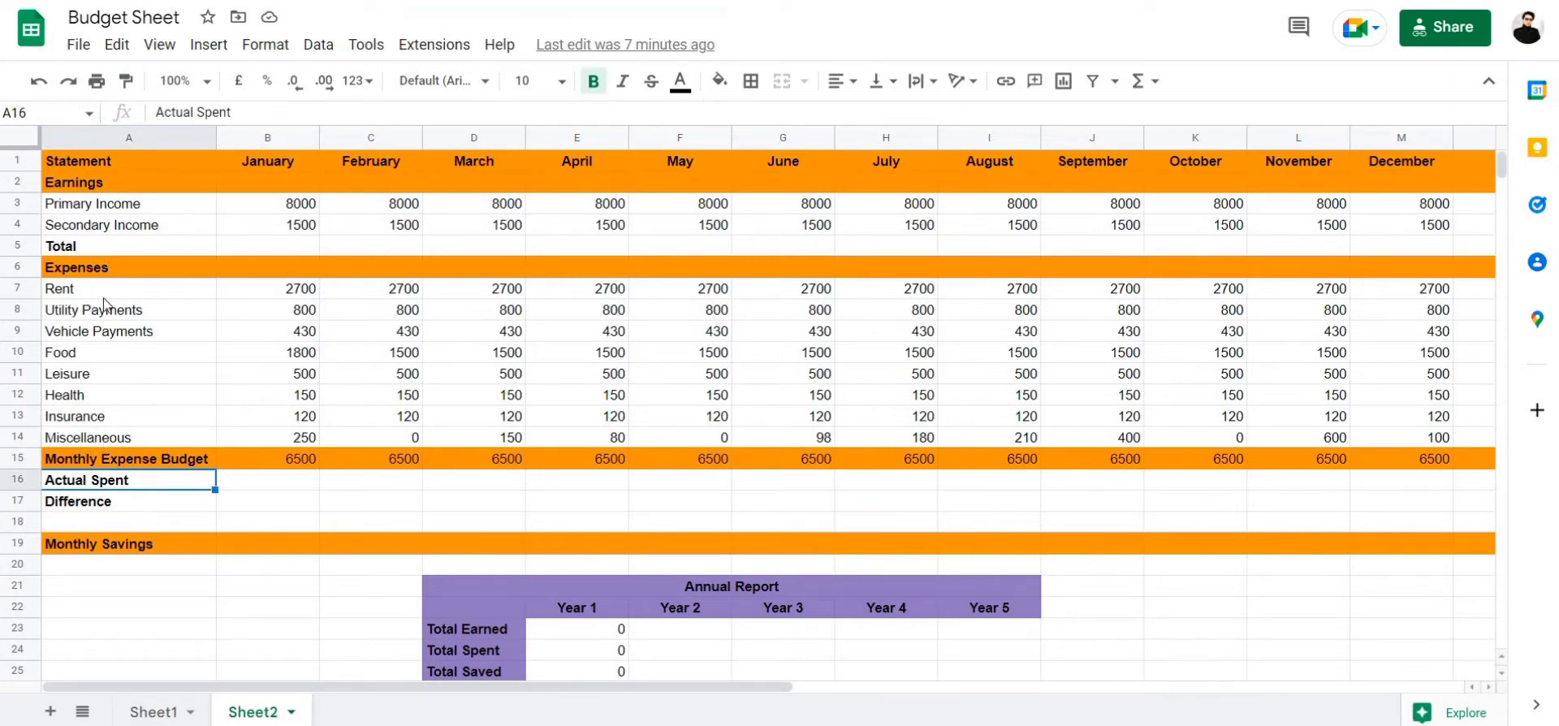
pyautogui.click(305, 247)
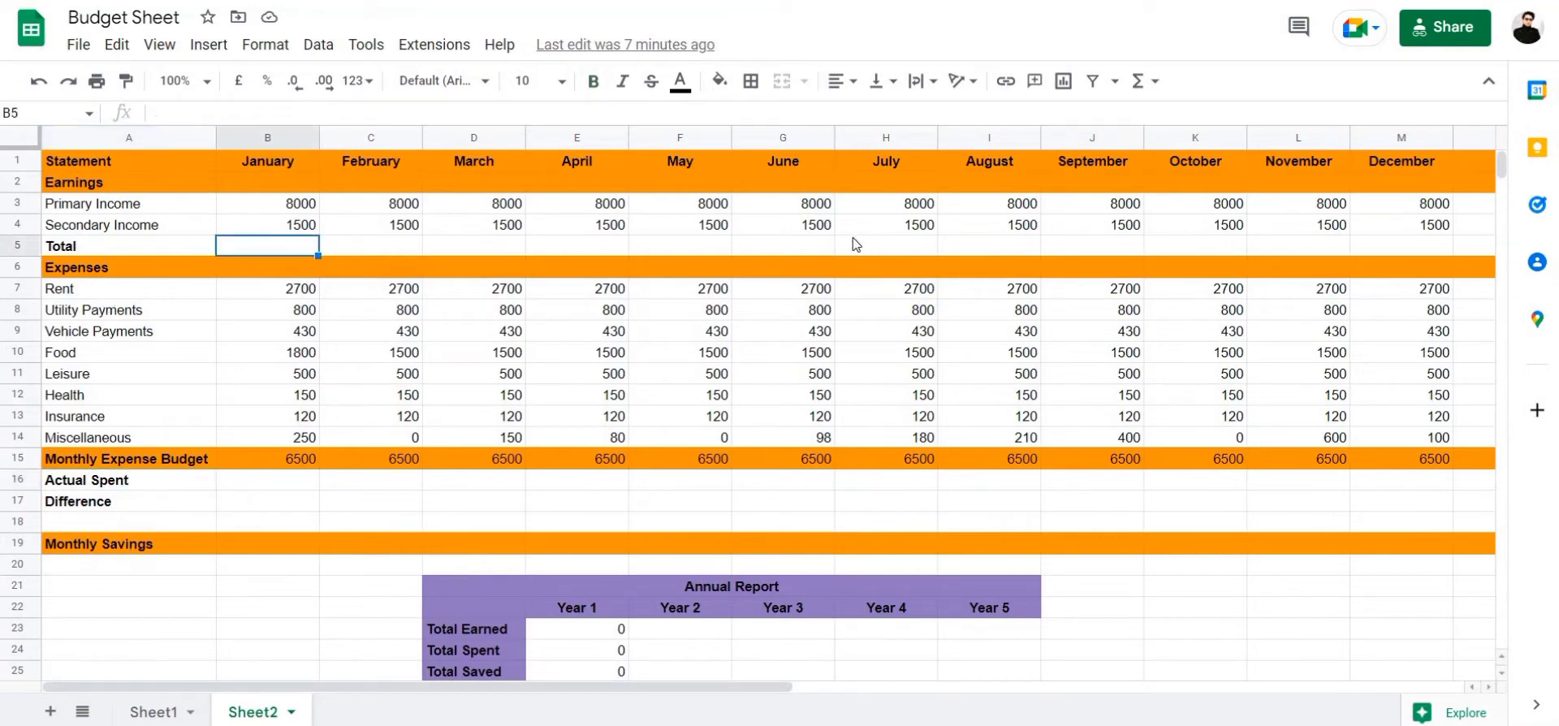
pyautogui.click(487, 246)
pyautogui.click(52, 486)
pyautogui.press('Tab')
pyautogui.click(440, 481)
pyautogui.click(147, 509)
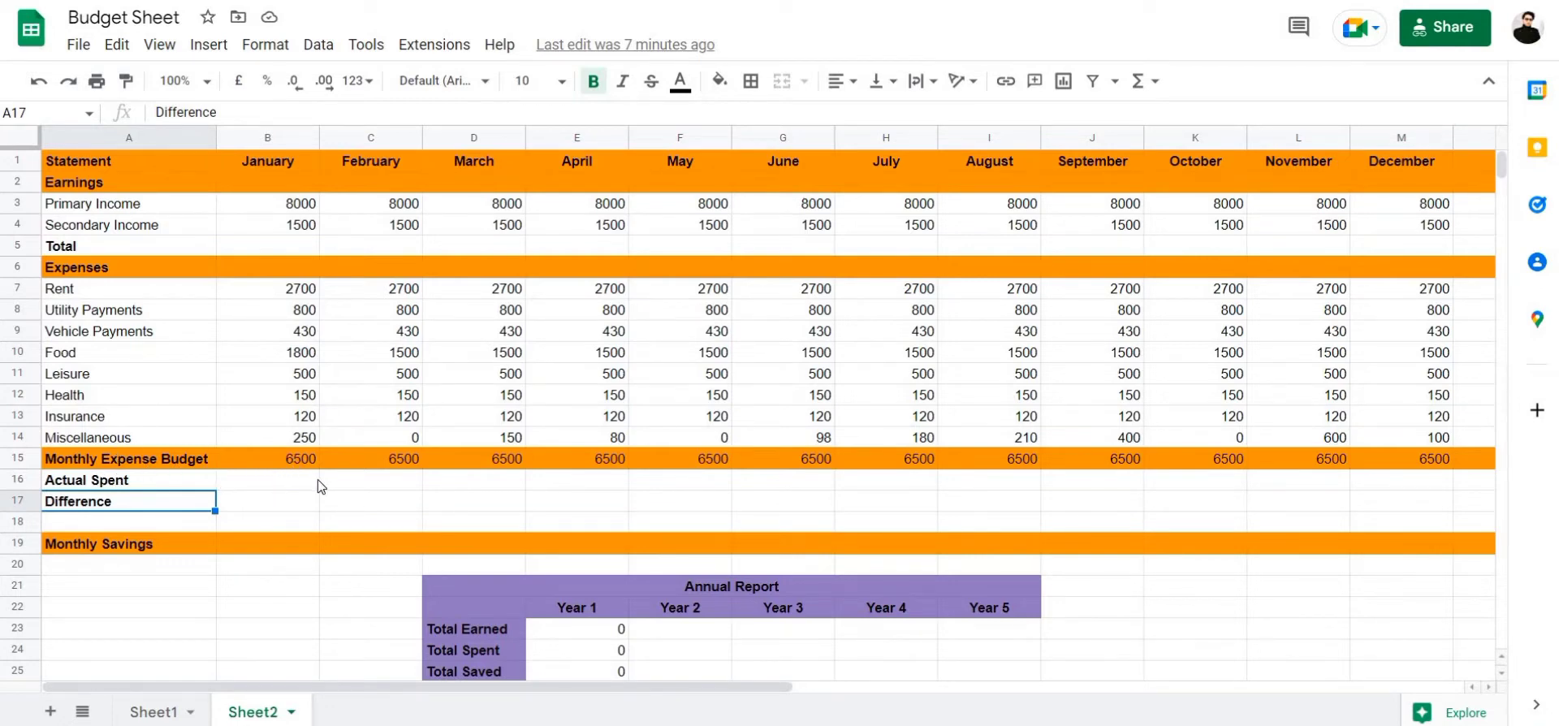
pyautogui.click(101, 544)
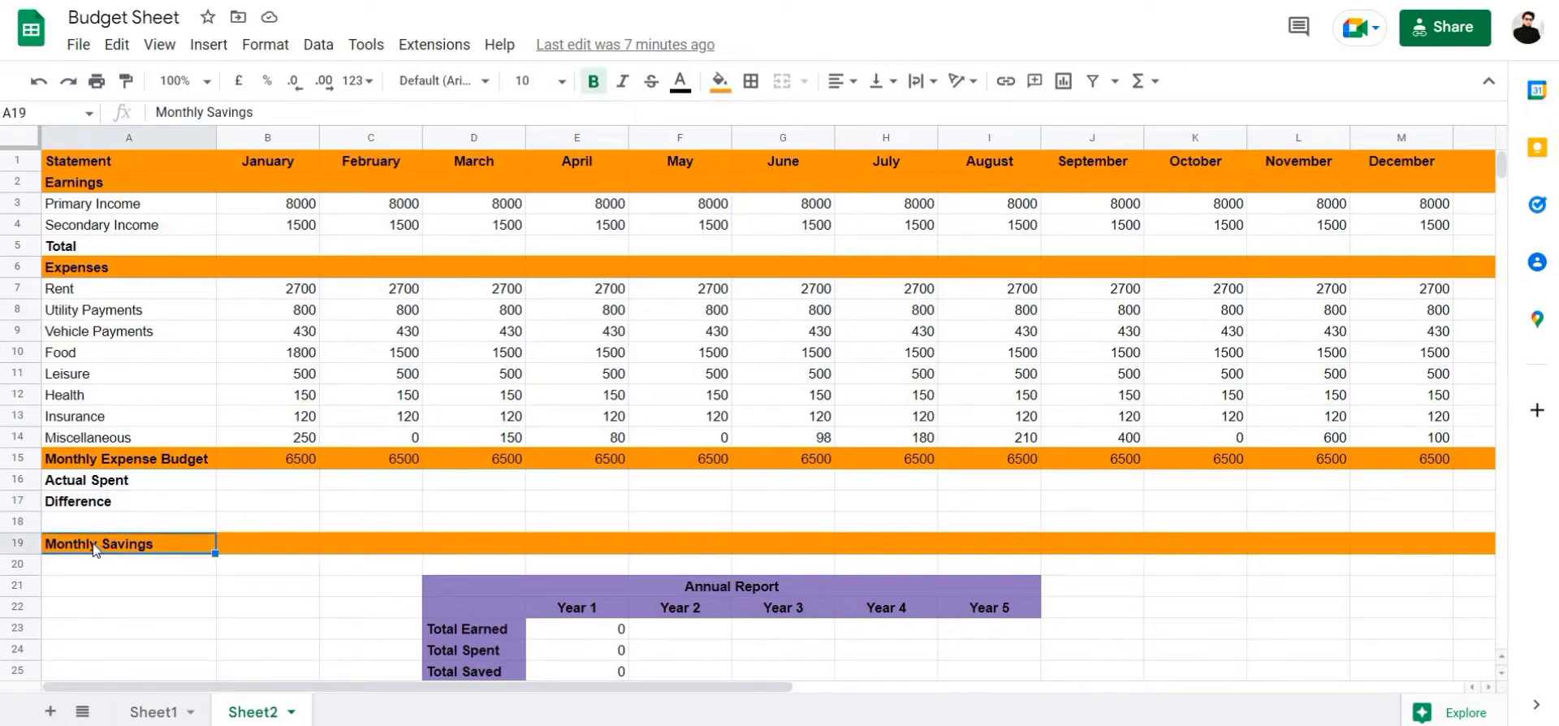
pyautogui.click(255, 550)
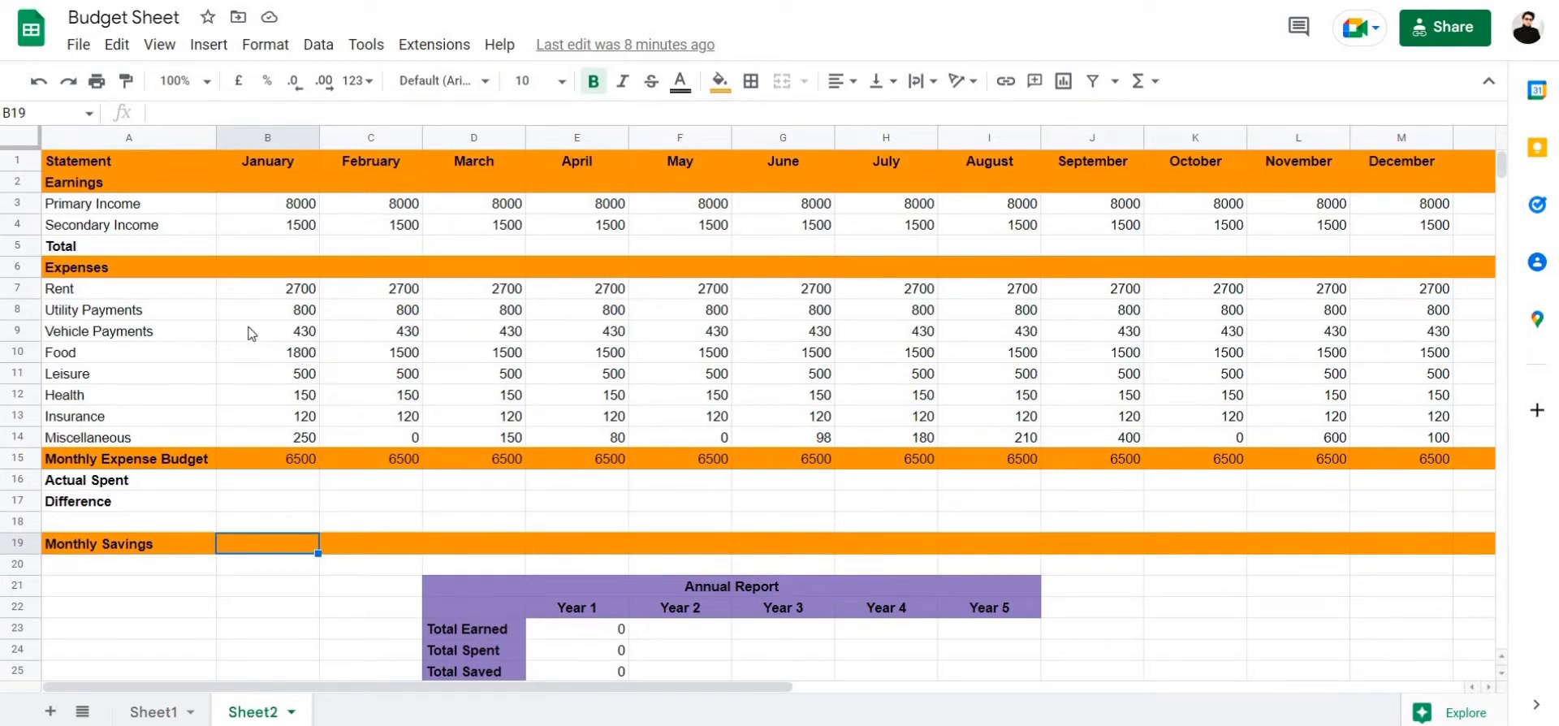
# Put =SUM(B3:B4) in B5 and fill it through M5, giving 9500 each month
pyautogui.click(265, 229)
pyautogui.click(272, 248)
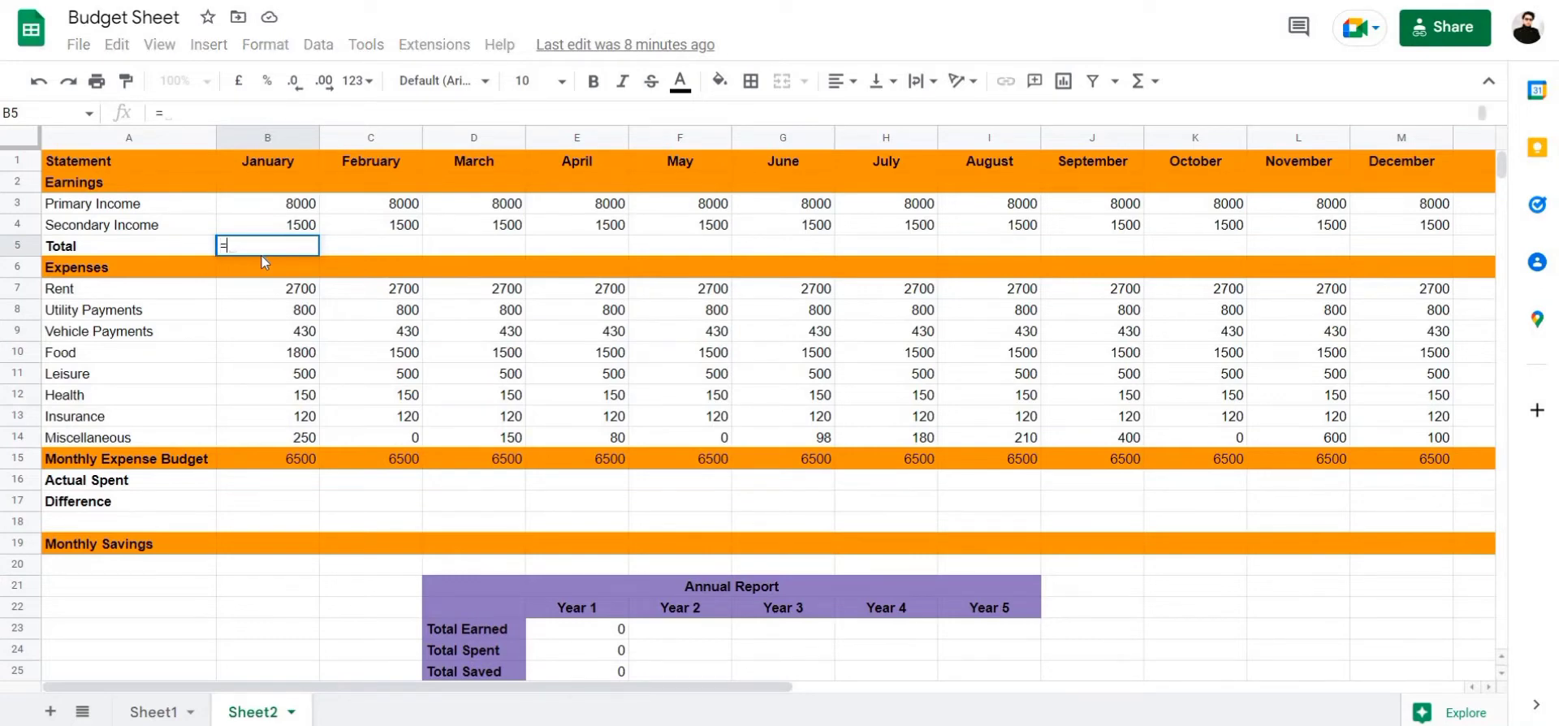
pyautogui.write('=sum(B3:B4')
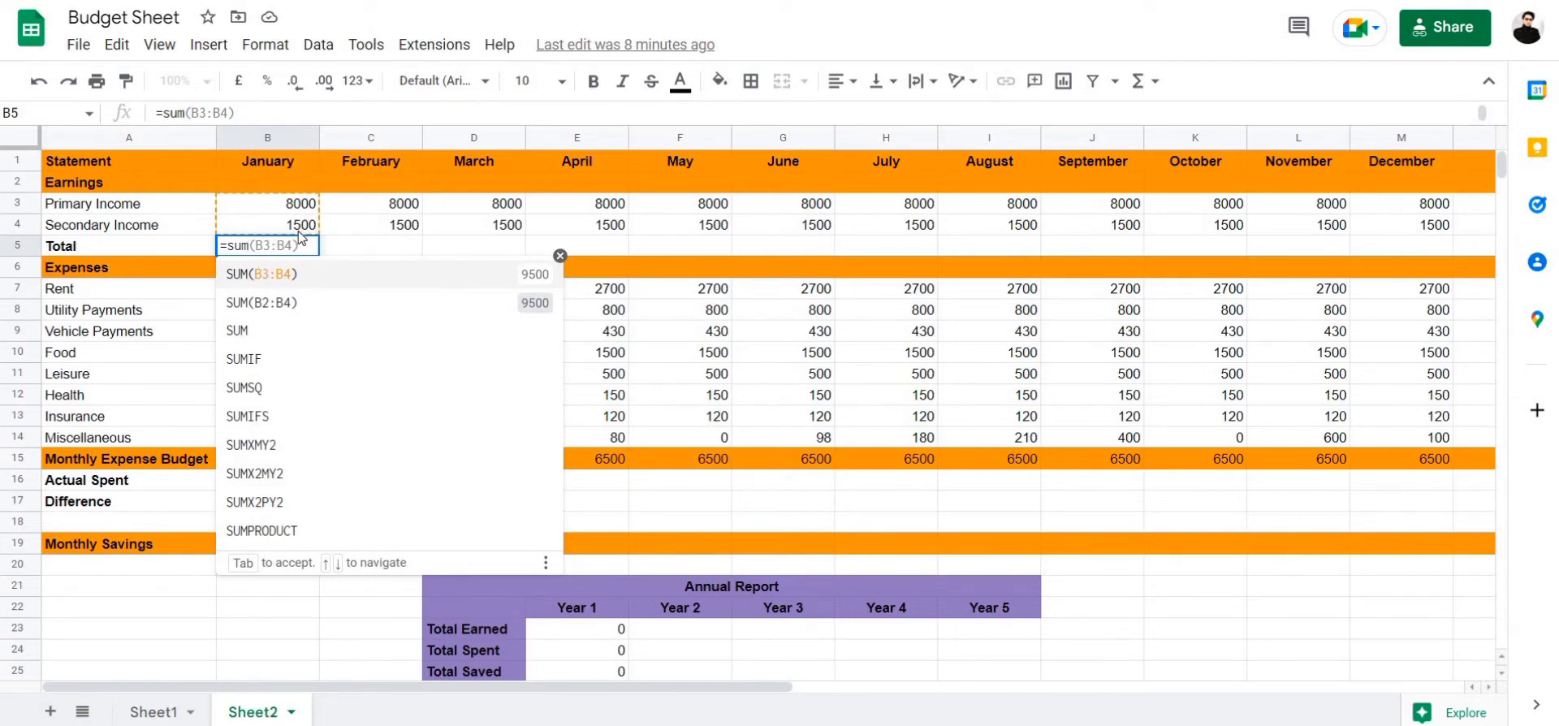
pyautogui.press('Tab')
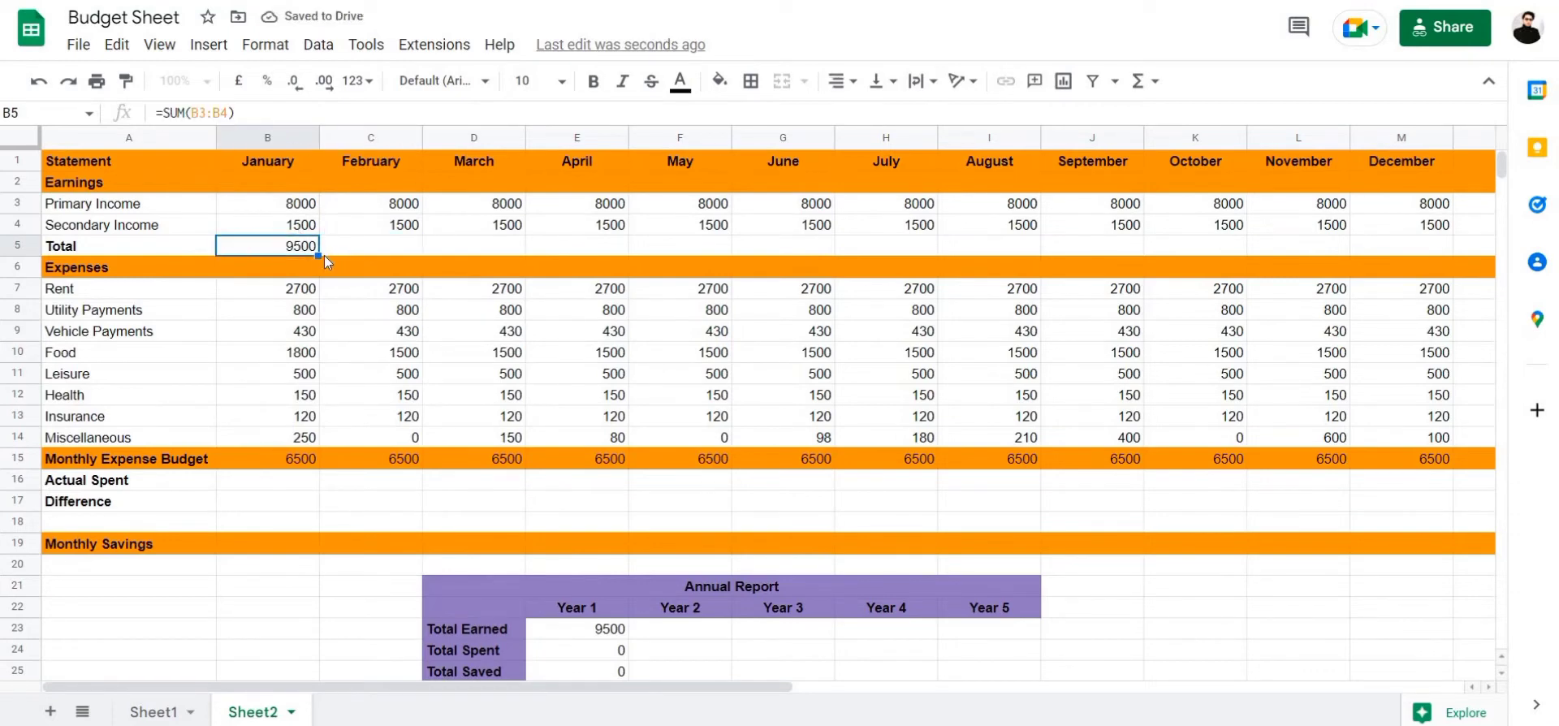
pyautogui.moveTo(318, 256); pyautogui.dragTo(1160, 281)
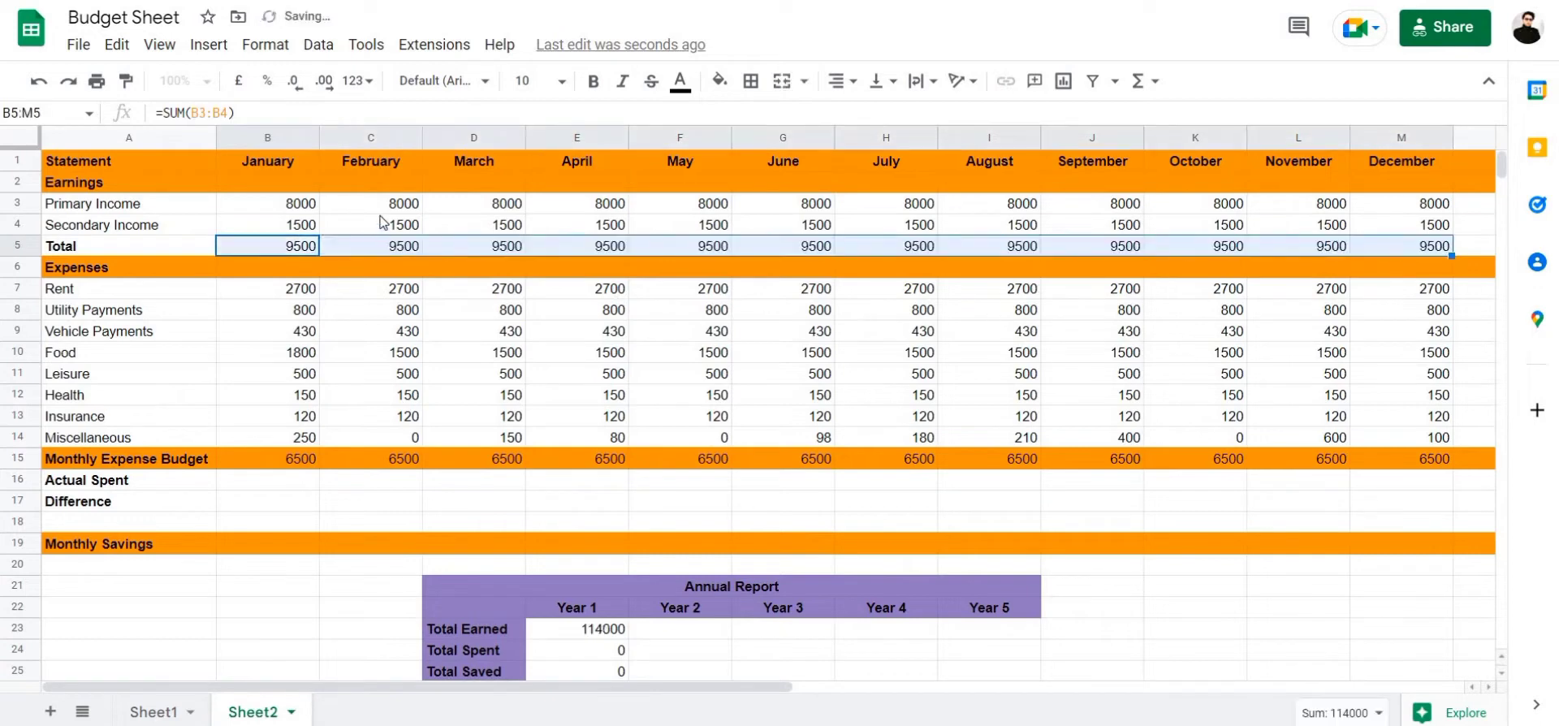
pyautogui.click(341, 208)
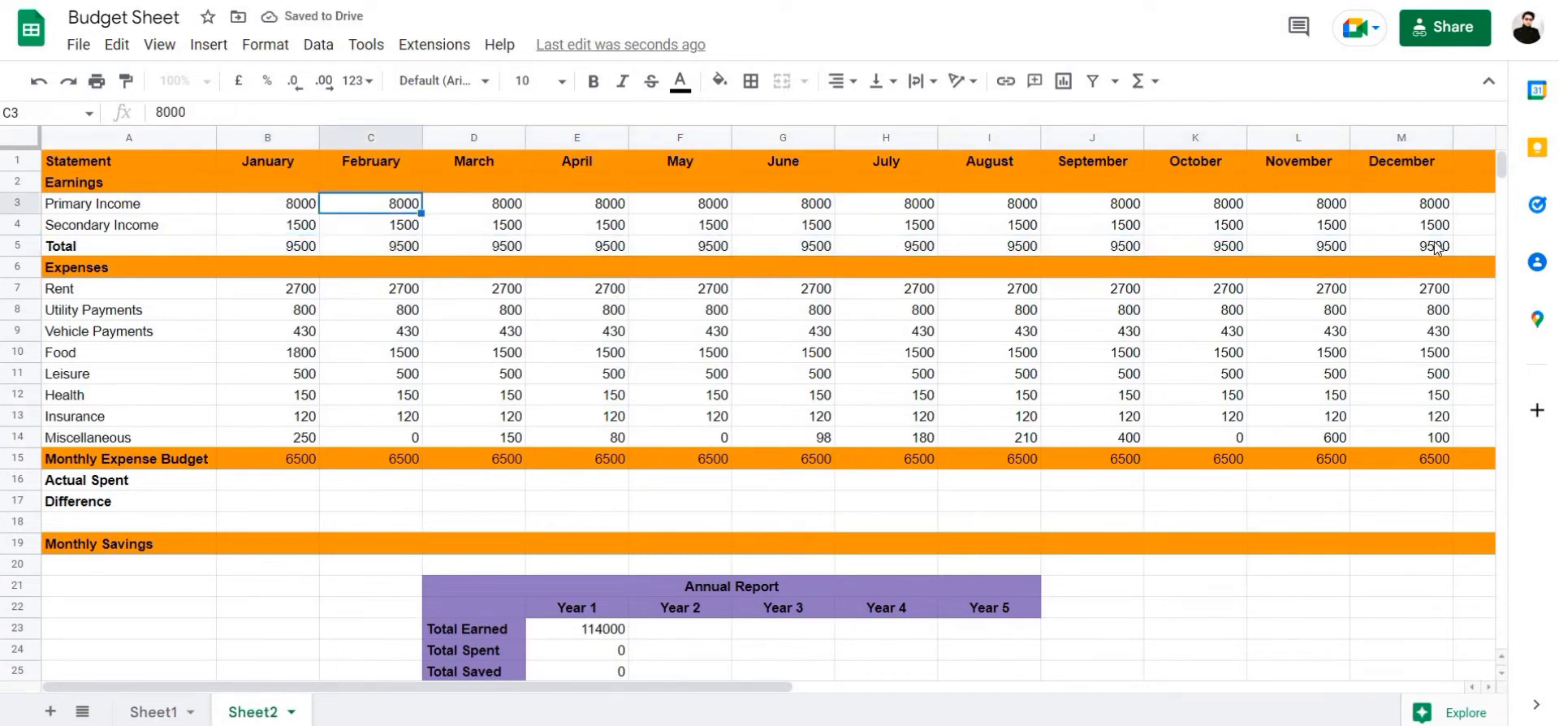
pyautogui.click(219, 316)
pyautogui.click(277, 479)
pyautogui.doubleClick(277, 479)
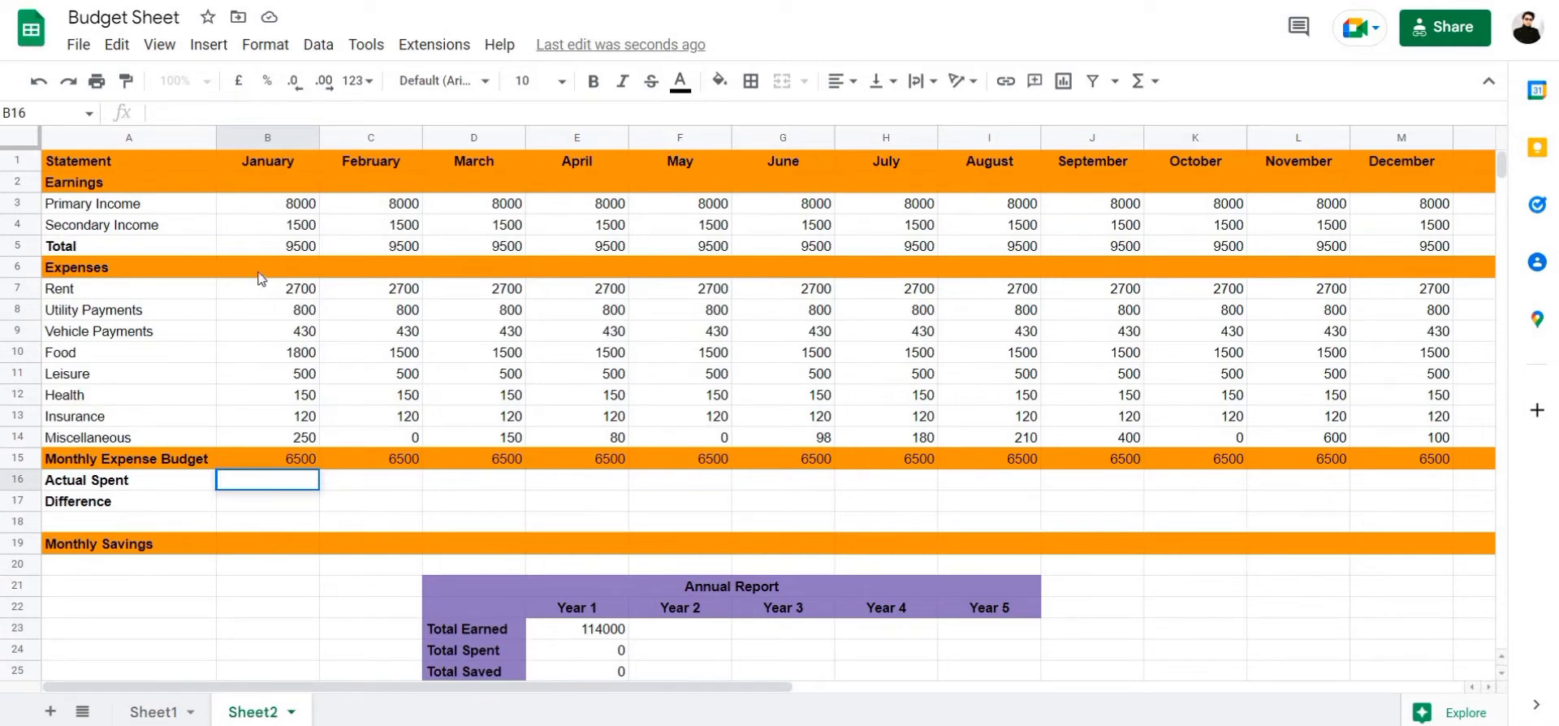
# Enter =SUM(B7:B14) in B16 and fill it across to M16, giving 6750 to 6300
pyautogui.moveTo(268, 288); pyautogui.dragTo(304, 441)
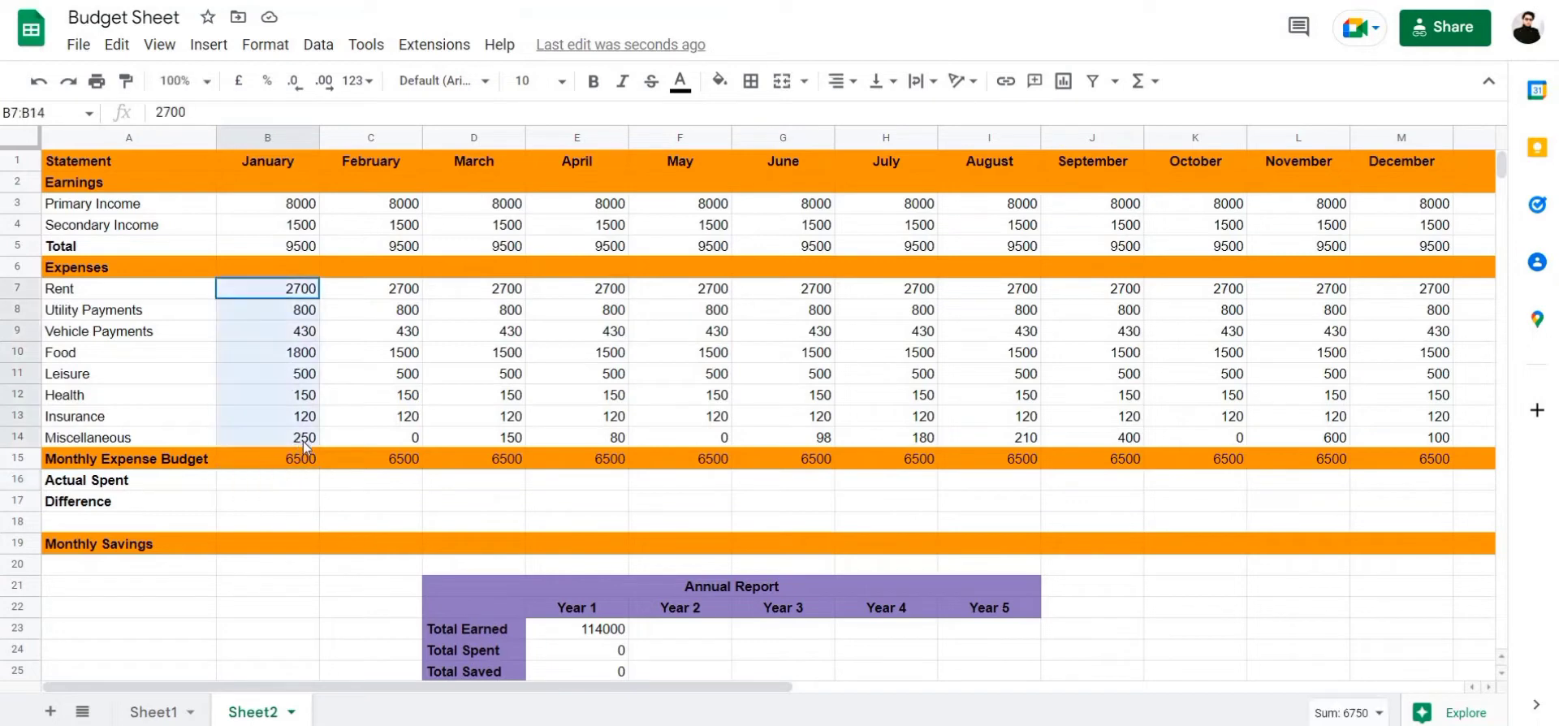
pyautogui.doubleClick(286, 480)
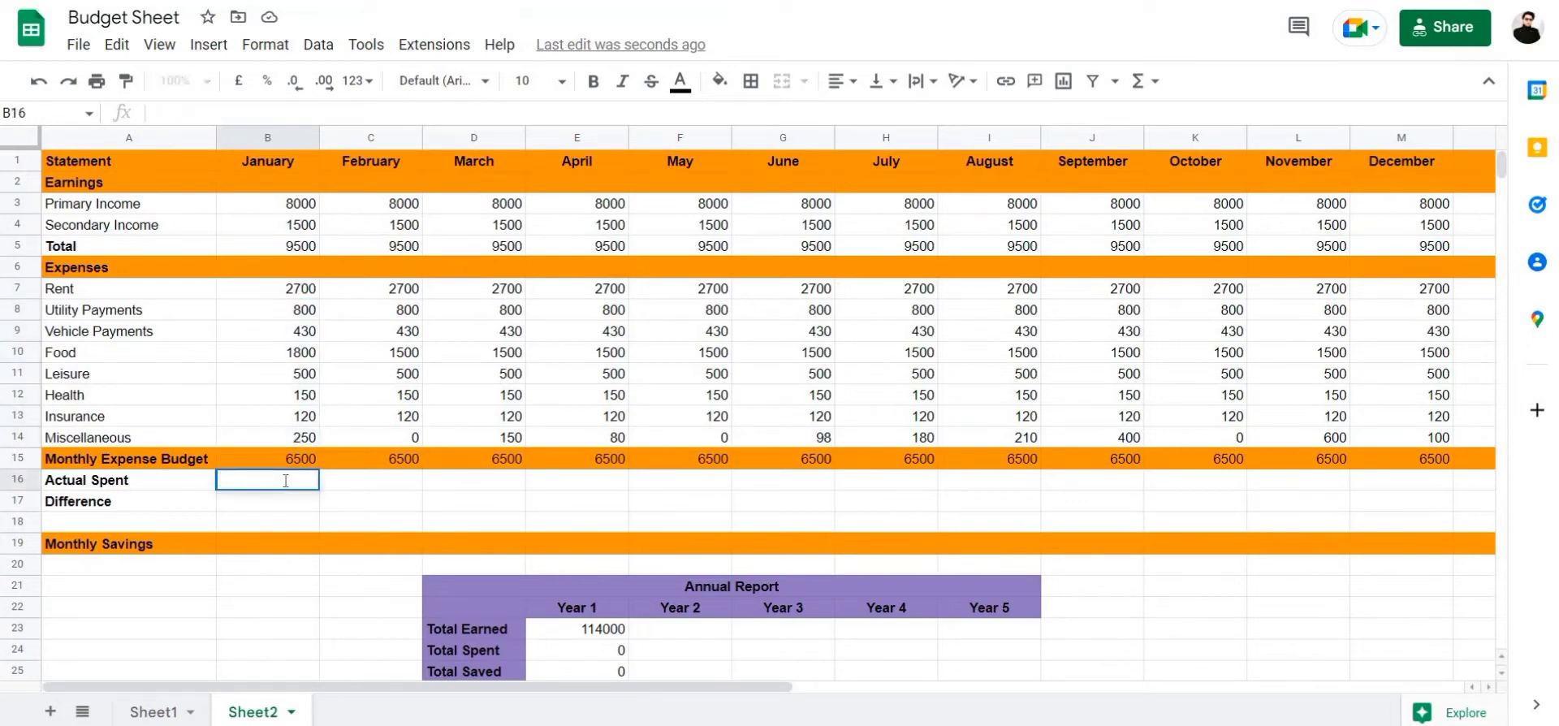
pyautogui.write('=sum')
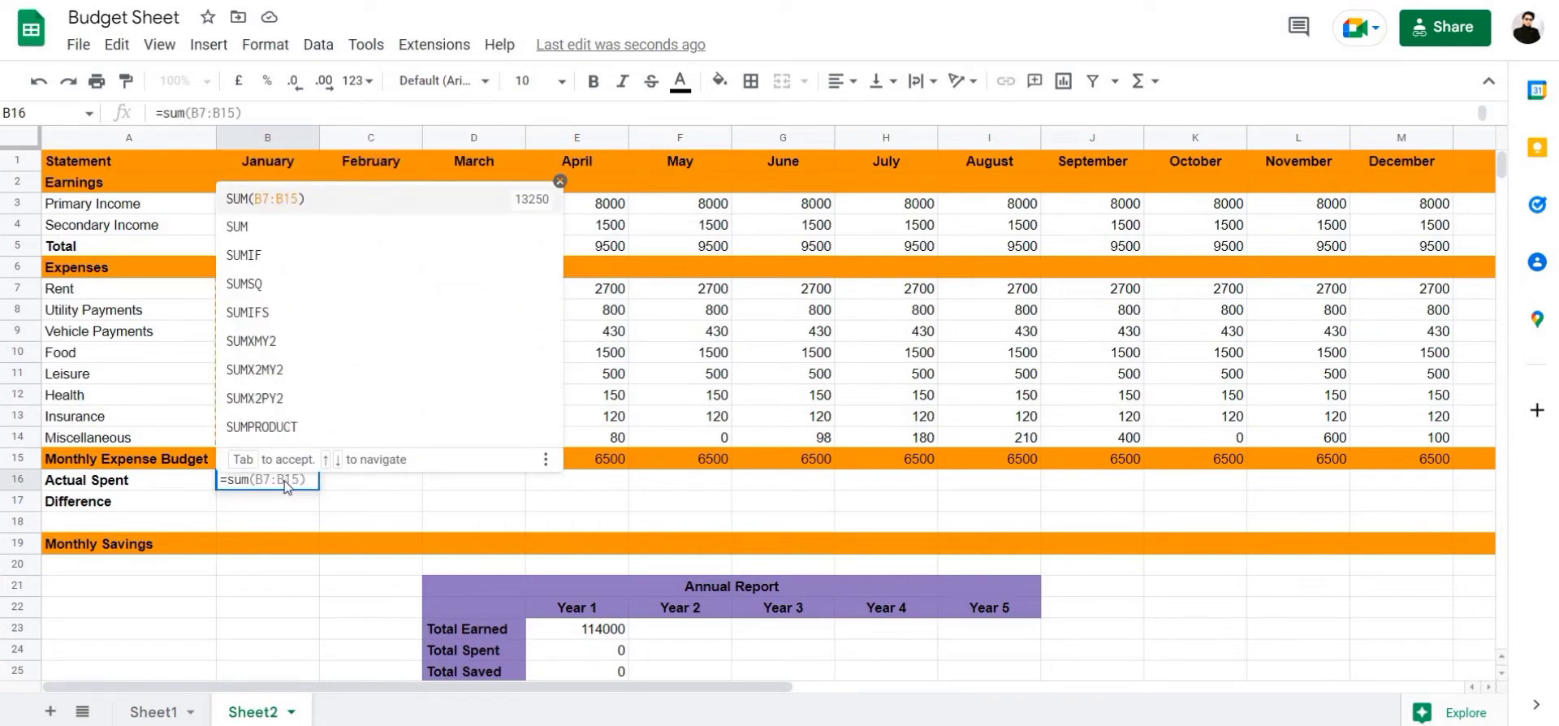
pyautogui.press('Tab')
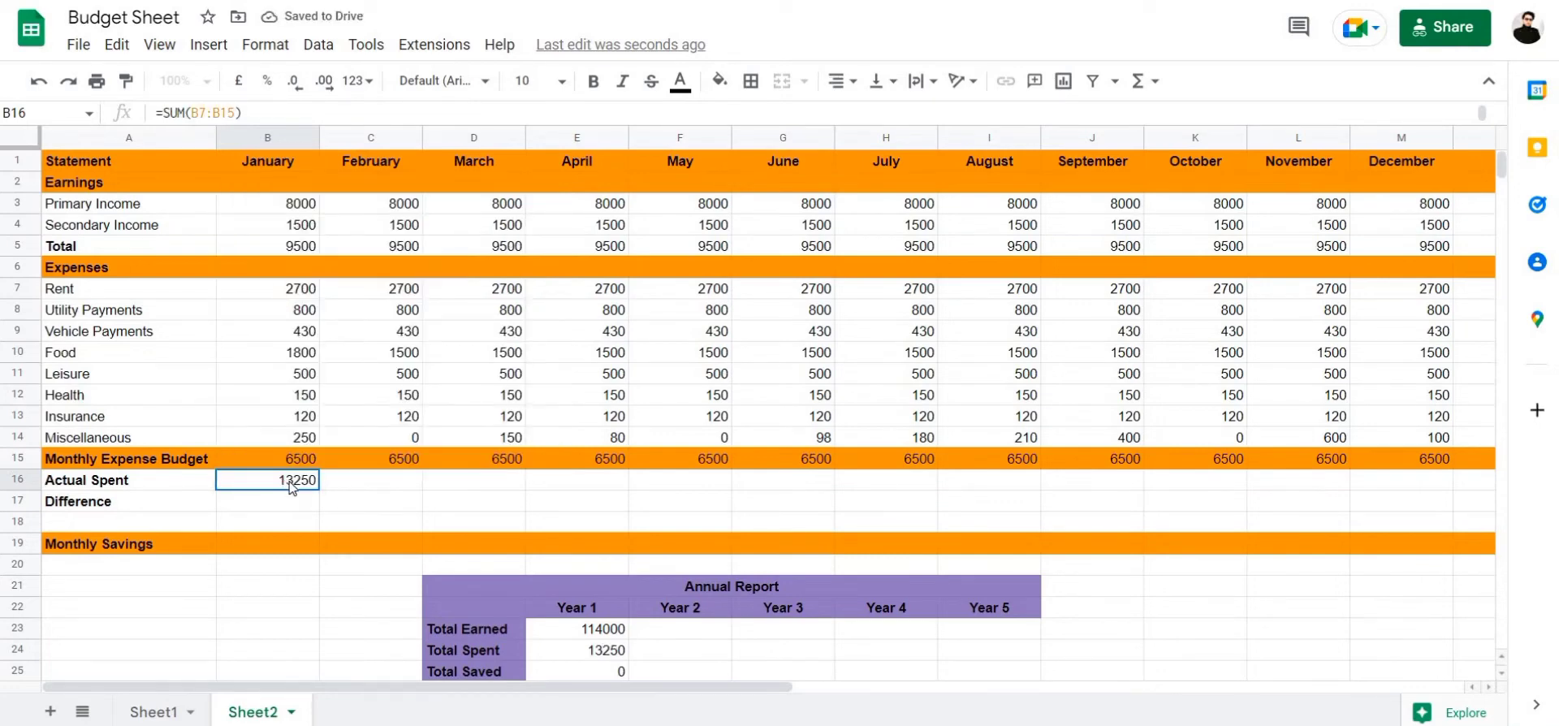
pyautogui.doubleClick(290, 486)
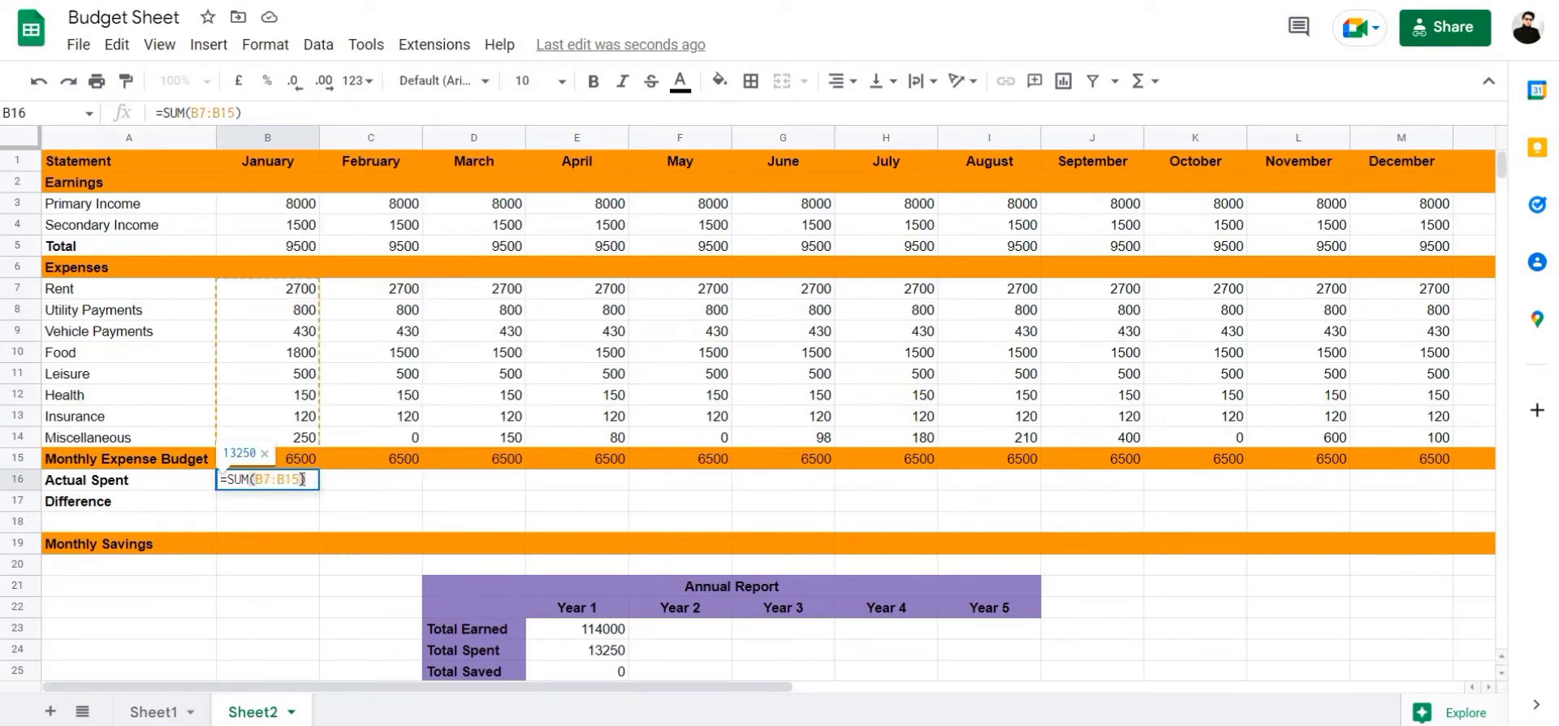
pyautogui.press('BackSpace')
pyautogui.write('4')
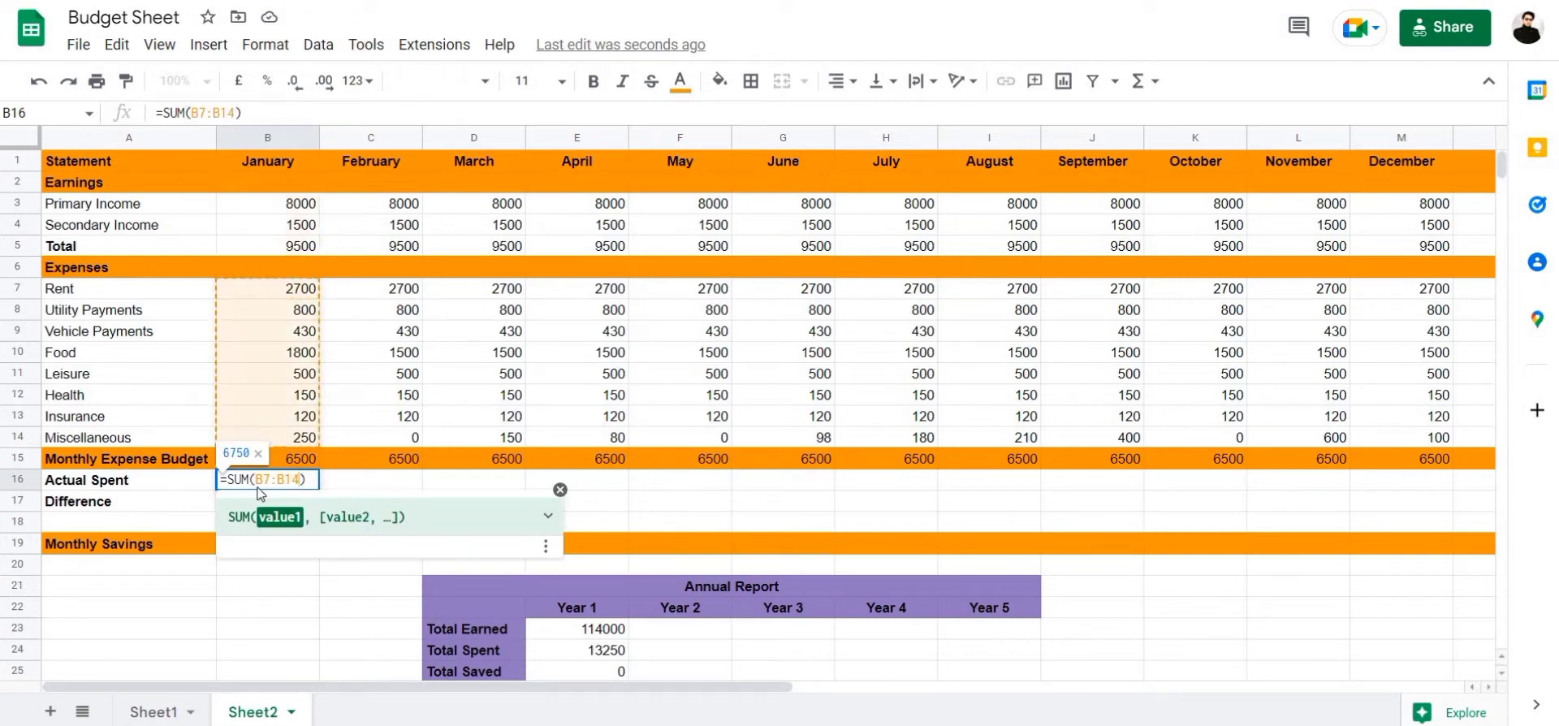
pyautogui.press('Tab')
pyautogui.click(312, 484)
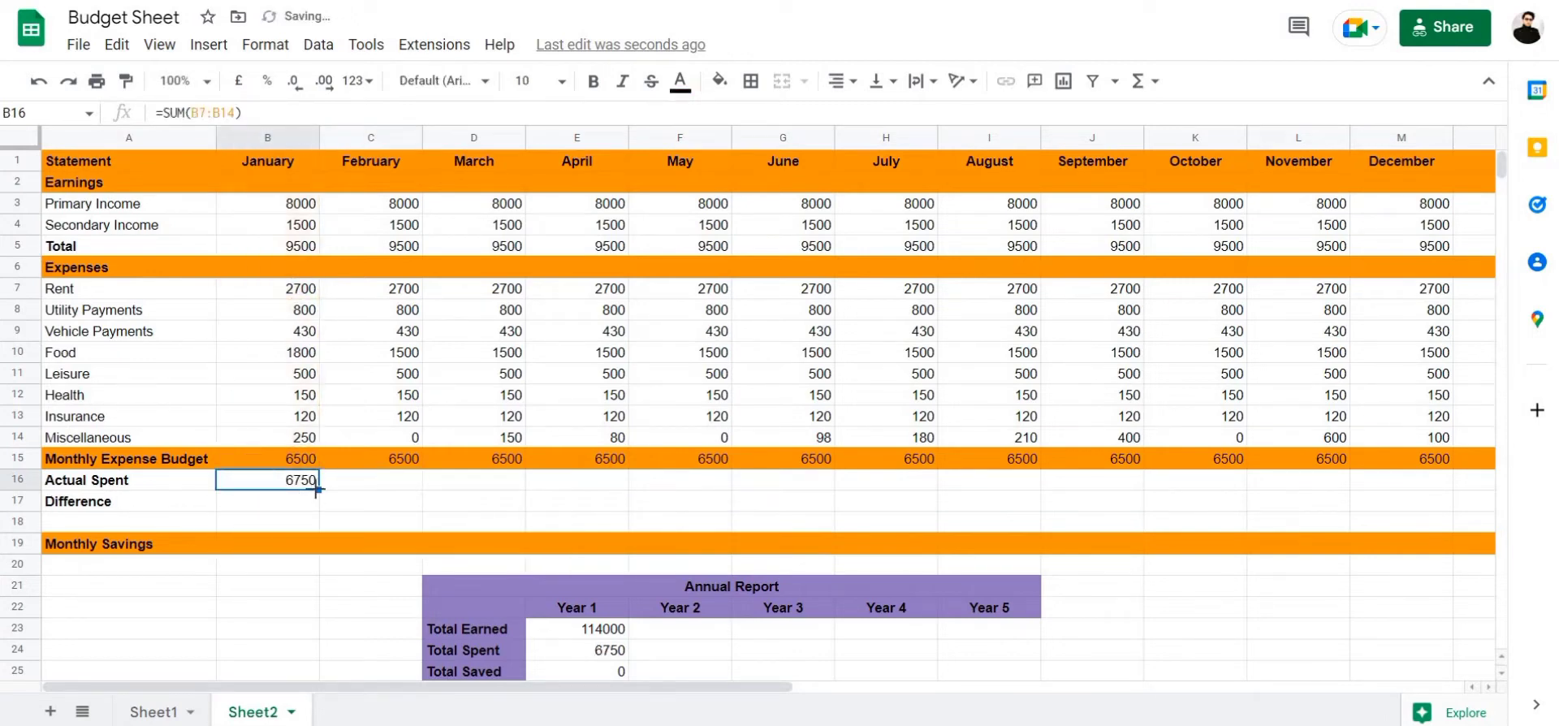
pyautogui.moveTo(318, 489); pyautogui.dragTo(1445, 487)
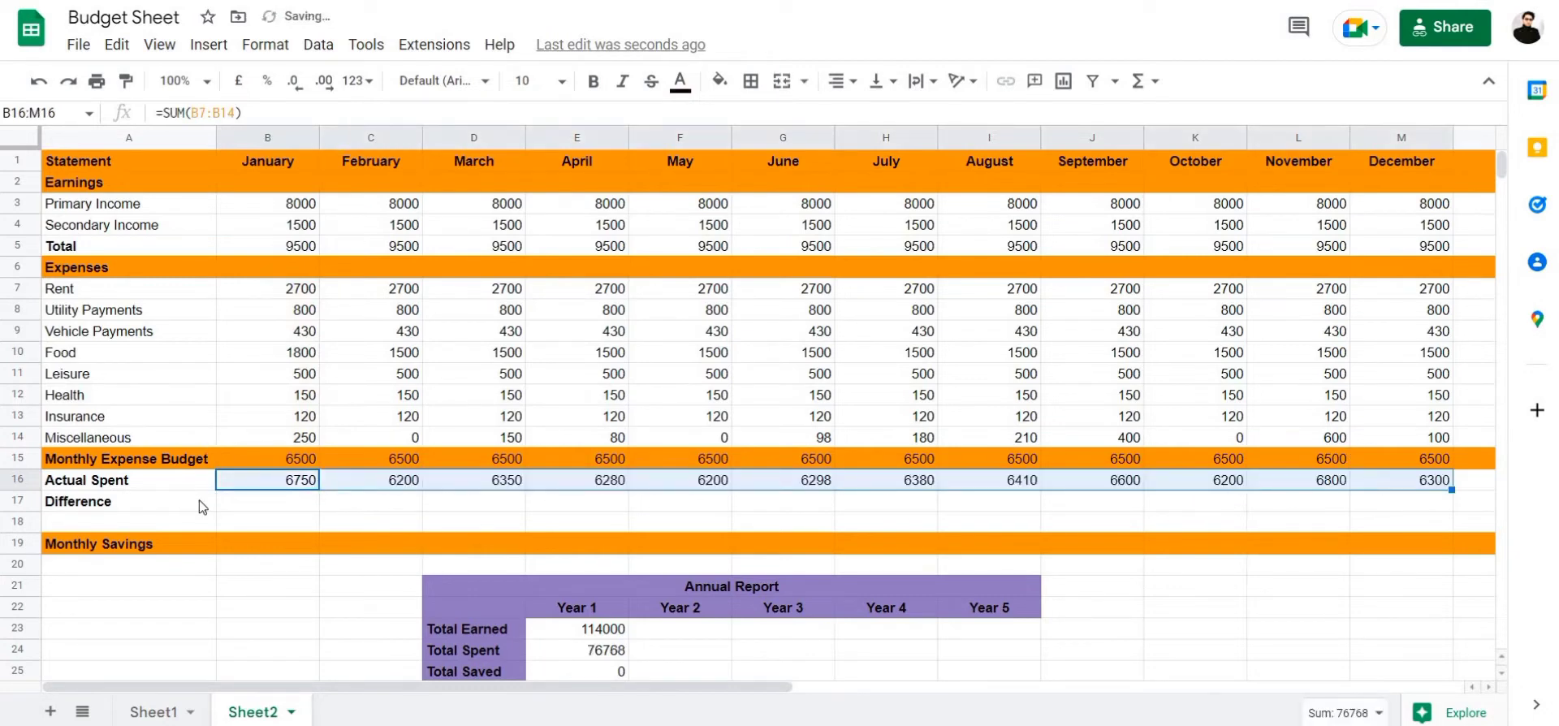
pyautogui.click(203, 502)
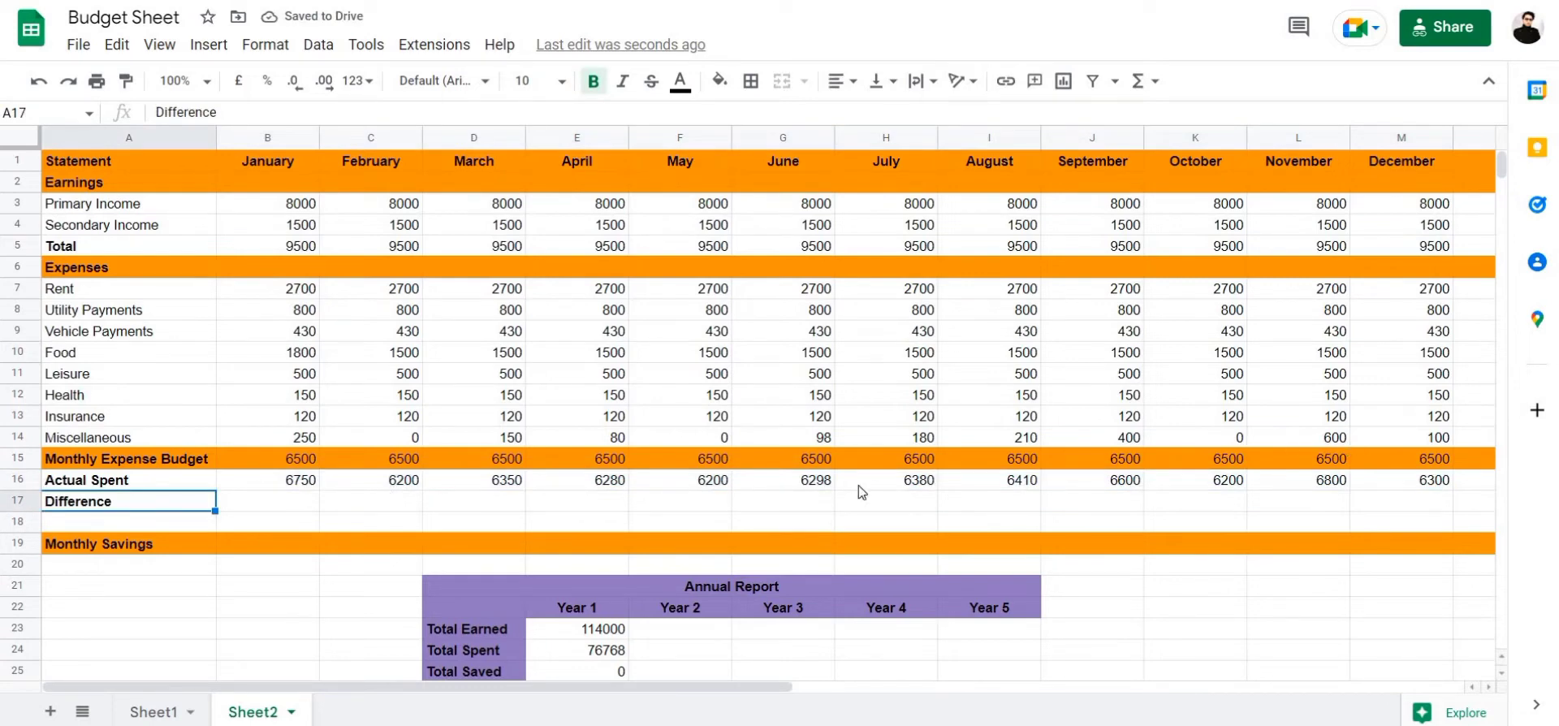
# Enter =MINUS(B15,B16) in January's Difference cell B17
pyautogui.doubleClick(246, 499)
pyautogui.write('=mn')
pyautogui.press('BackSpace')
pyautogui.write('inu')
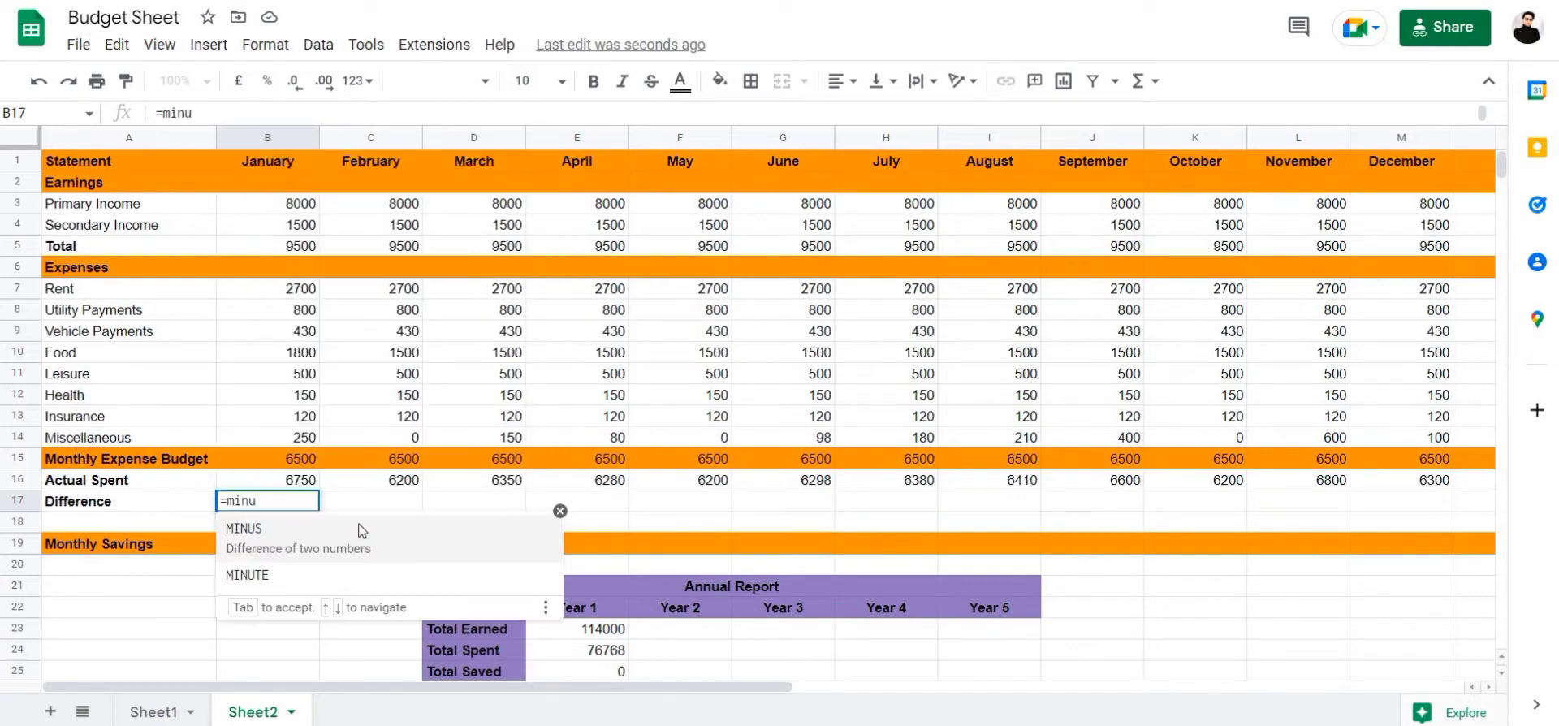
pyautogui.click(360, 532)
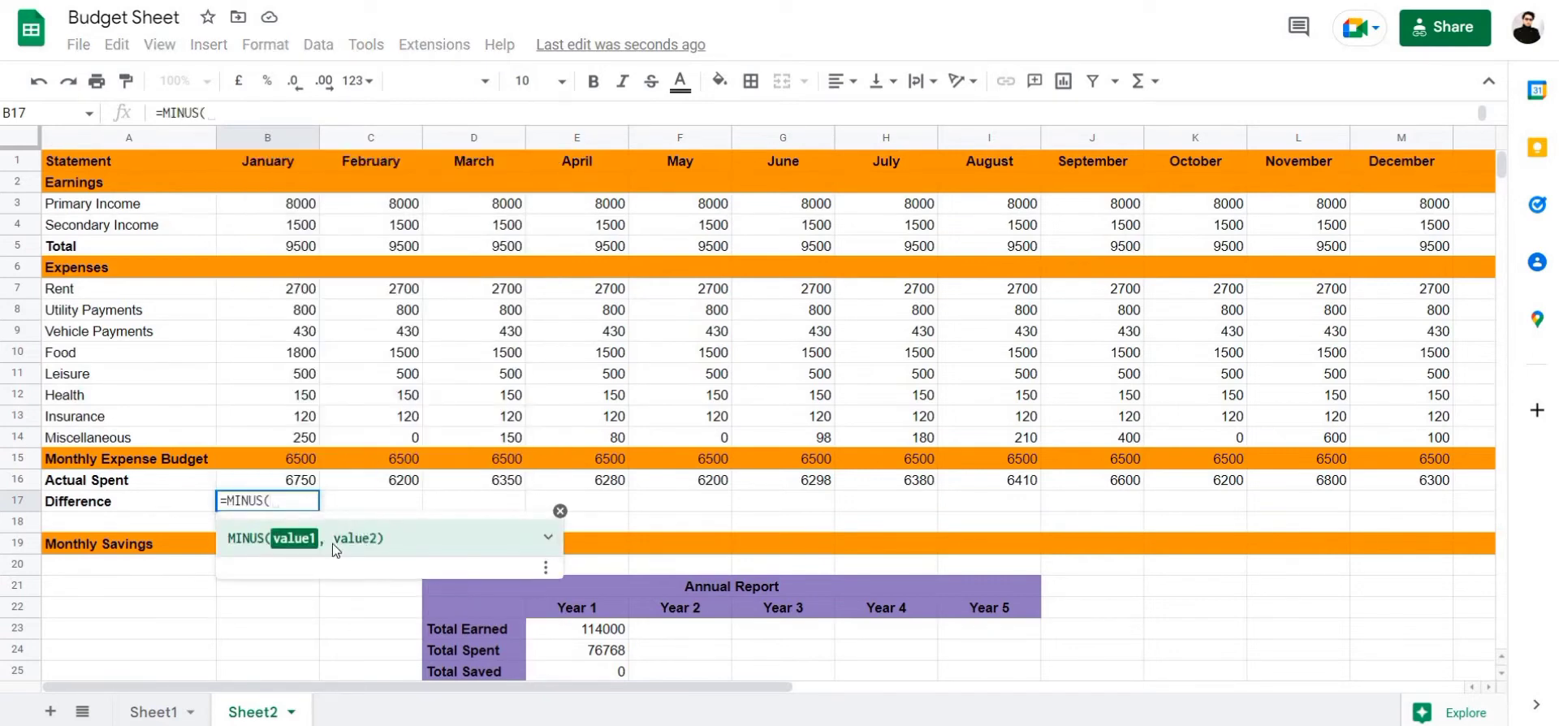
pyautogui.click(299, 461)
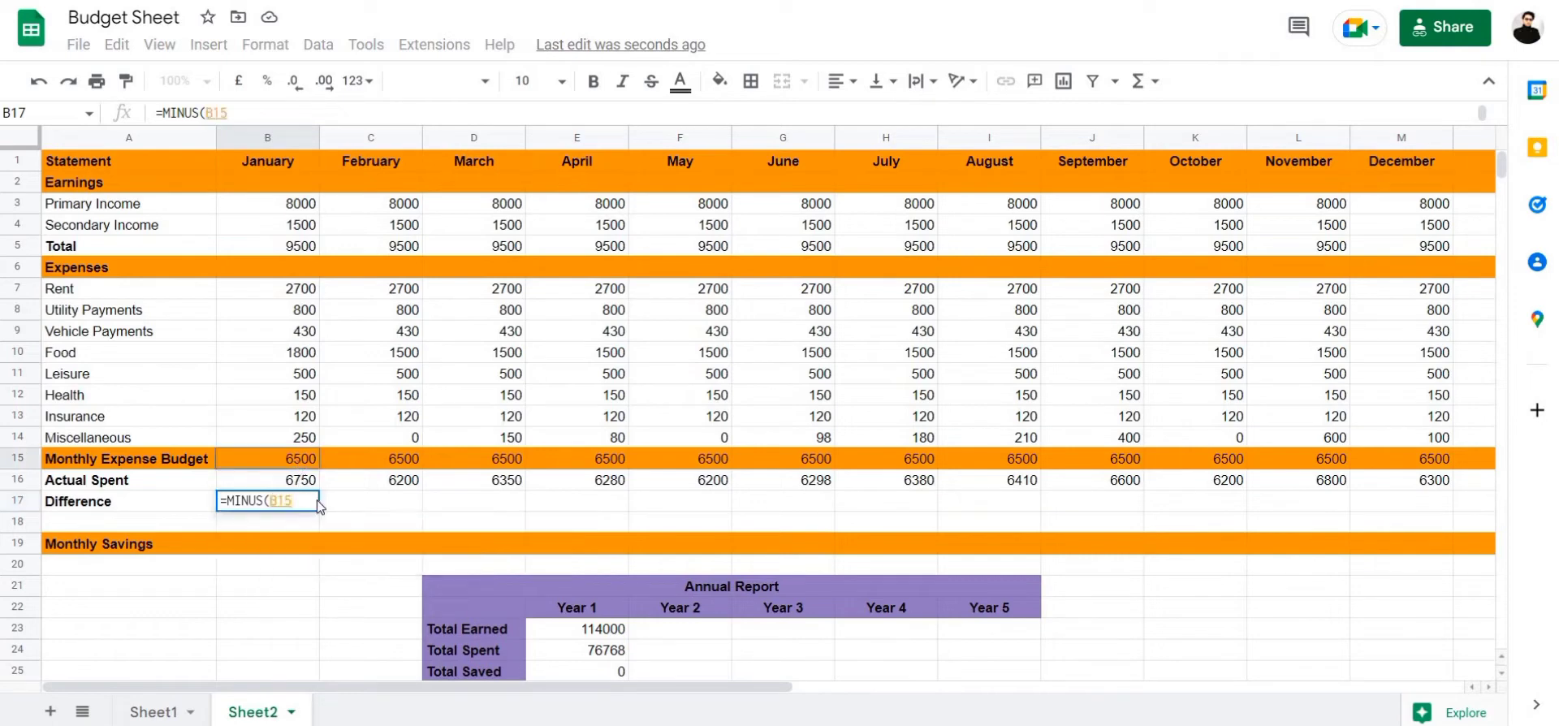
pyautogui.write(',')
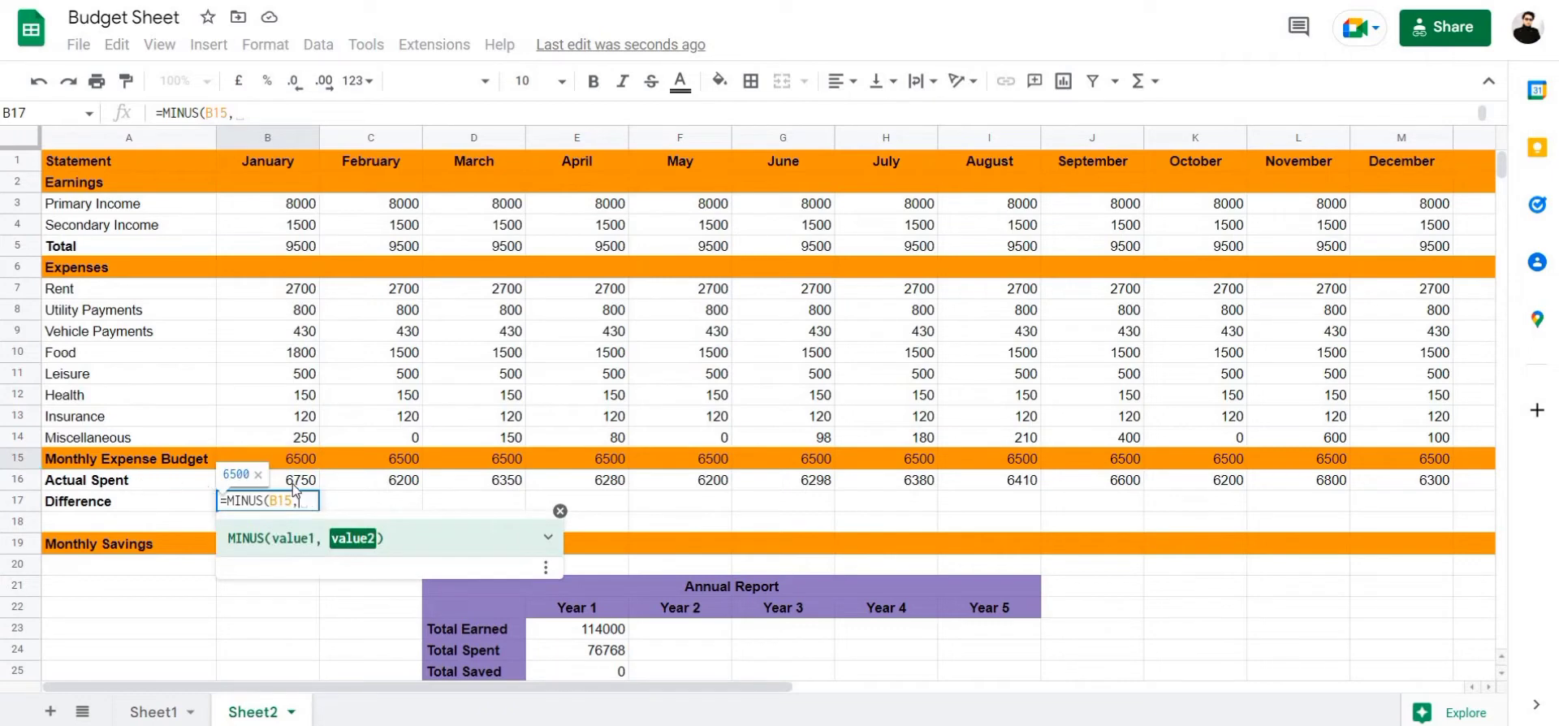
pyautogui.click(297, 481)
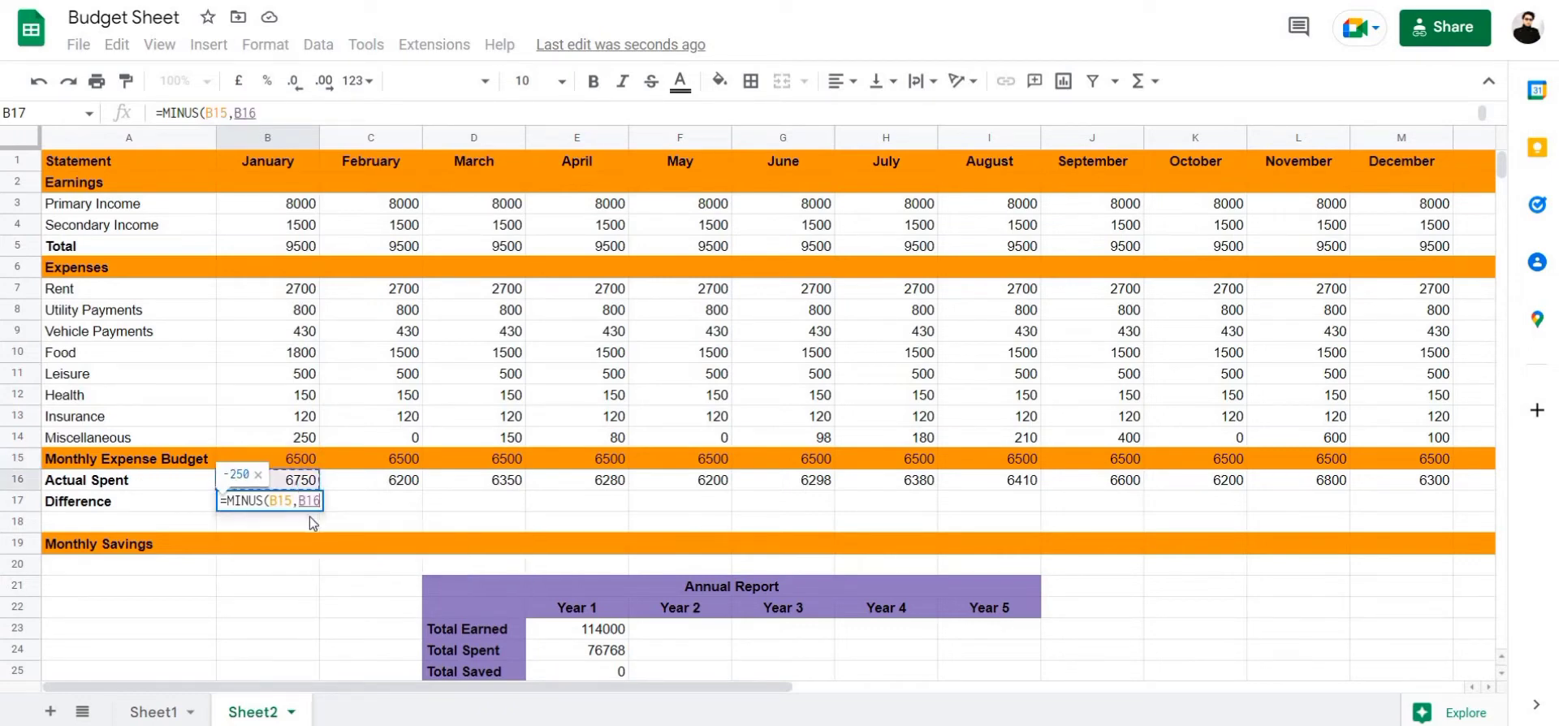
pyautogui.write(')')
pyautogui.press('Return')
# Copy the Difference formula across to December, -250 to 200, and check February's formula
pyautogui.click(286, 504)
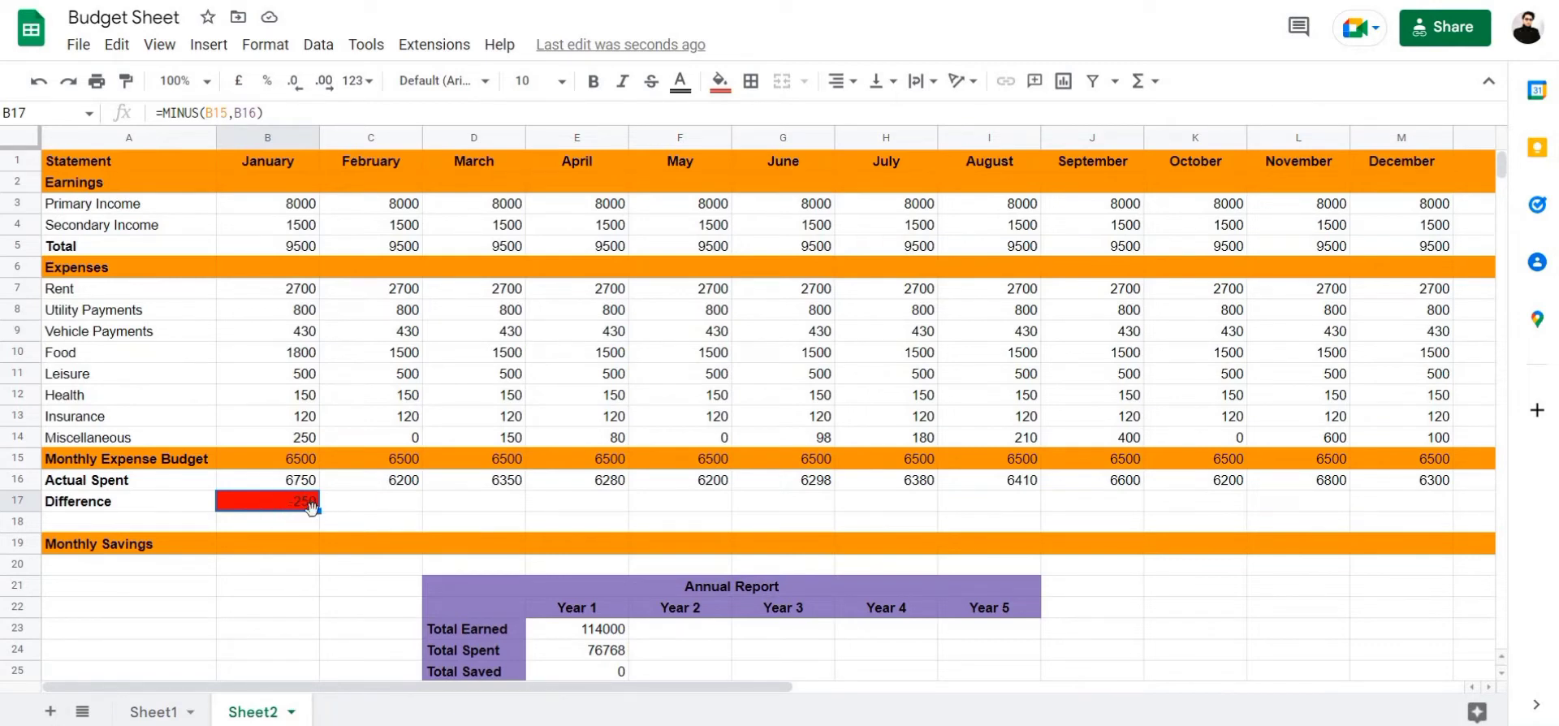
pyautogui.moveTo(319, 510); pyautogui.dragTo(1385, 501)
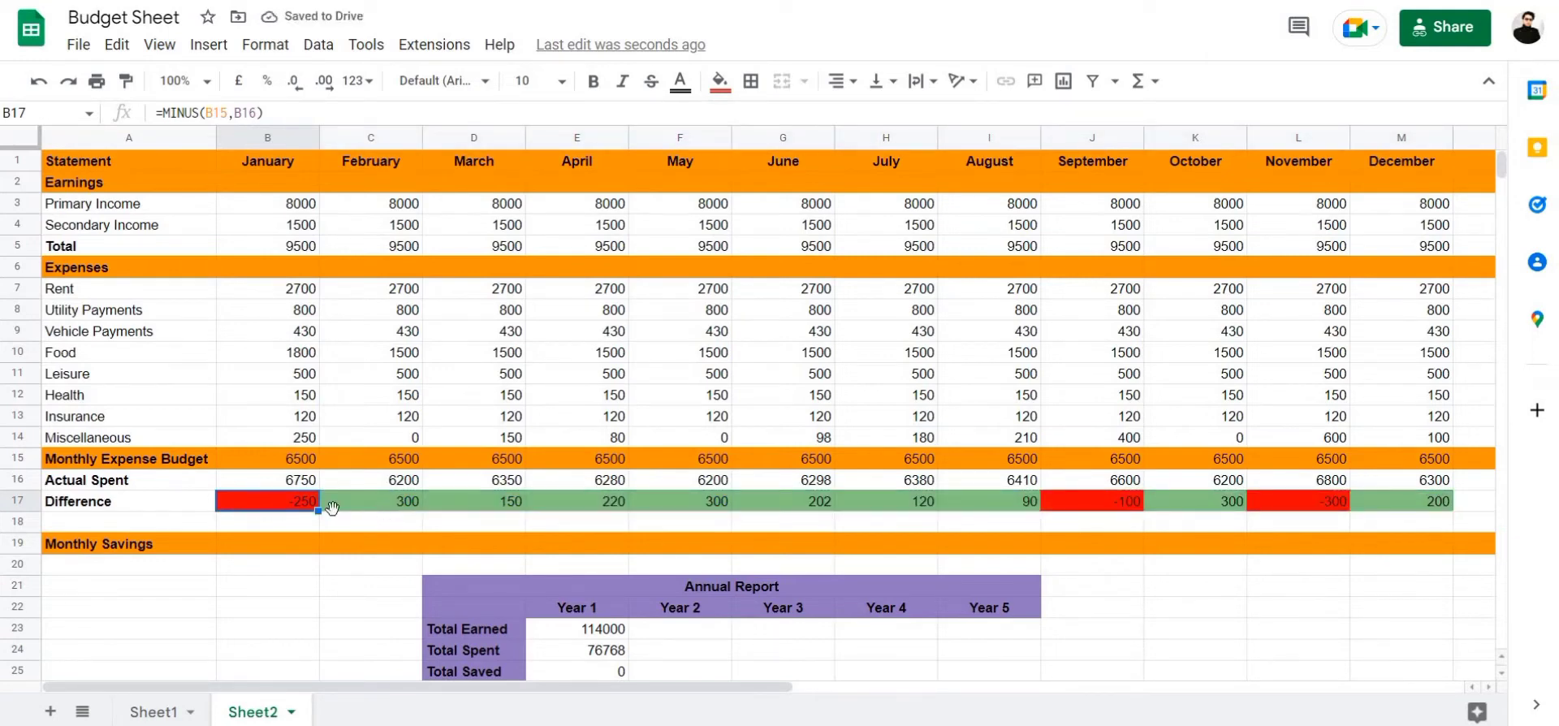
pyautogui.click(377, 518)
pyautogui.click(388, 503)
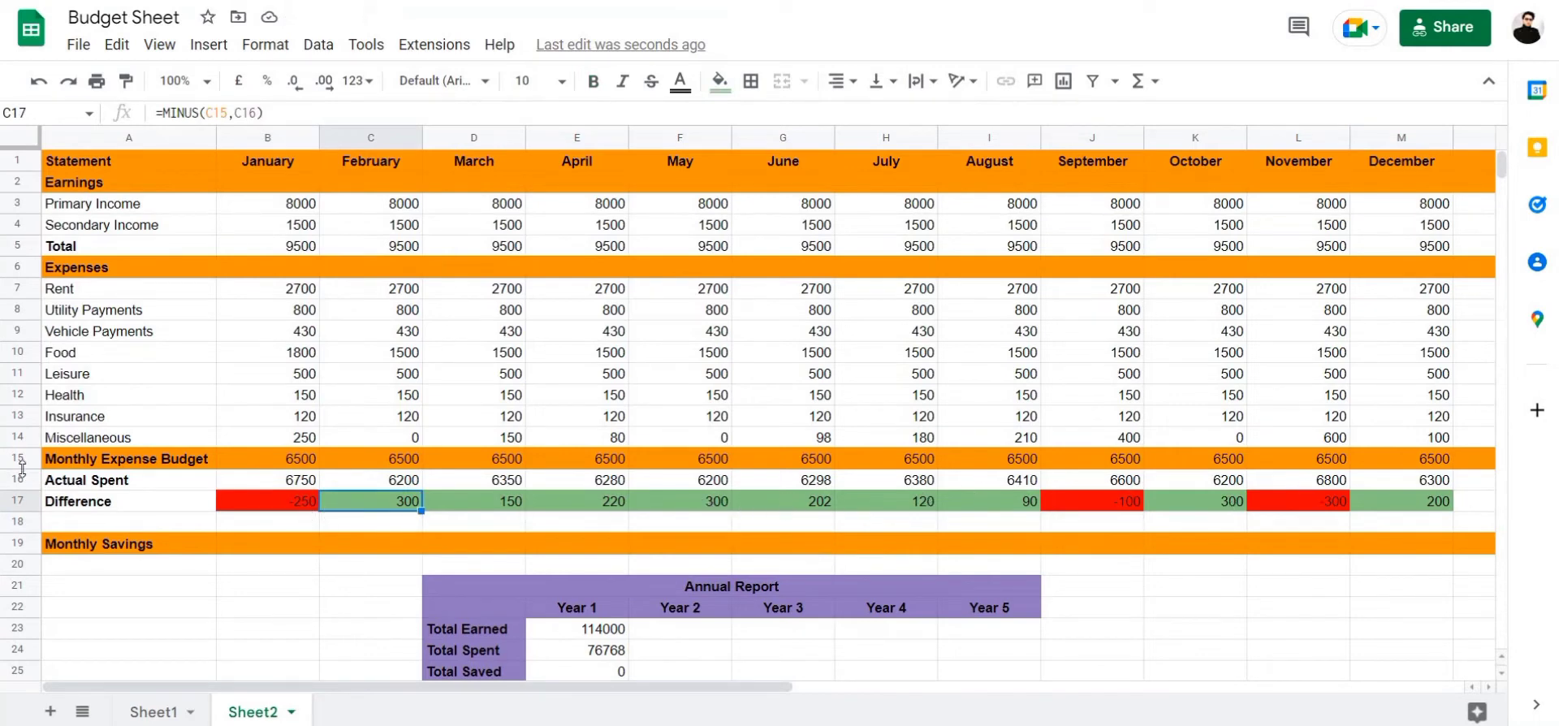
pyautogui.click(290, 501)
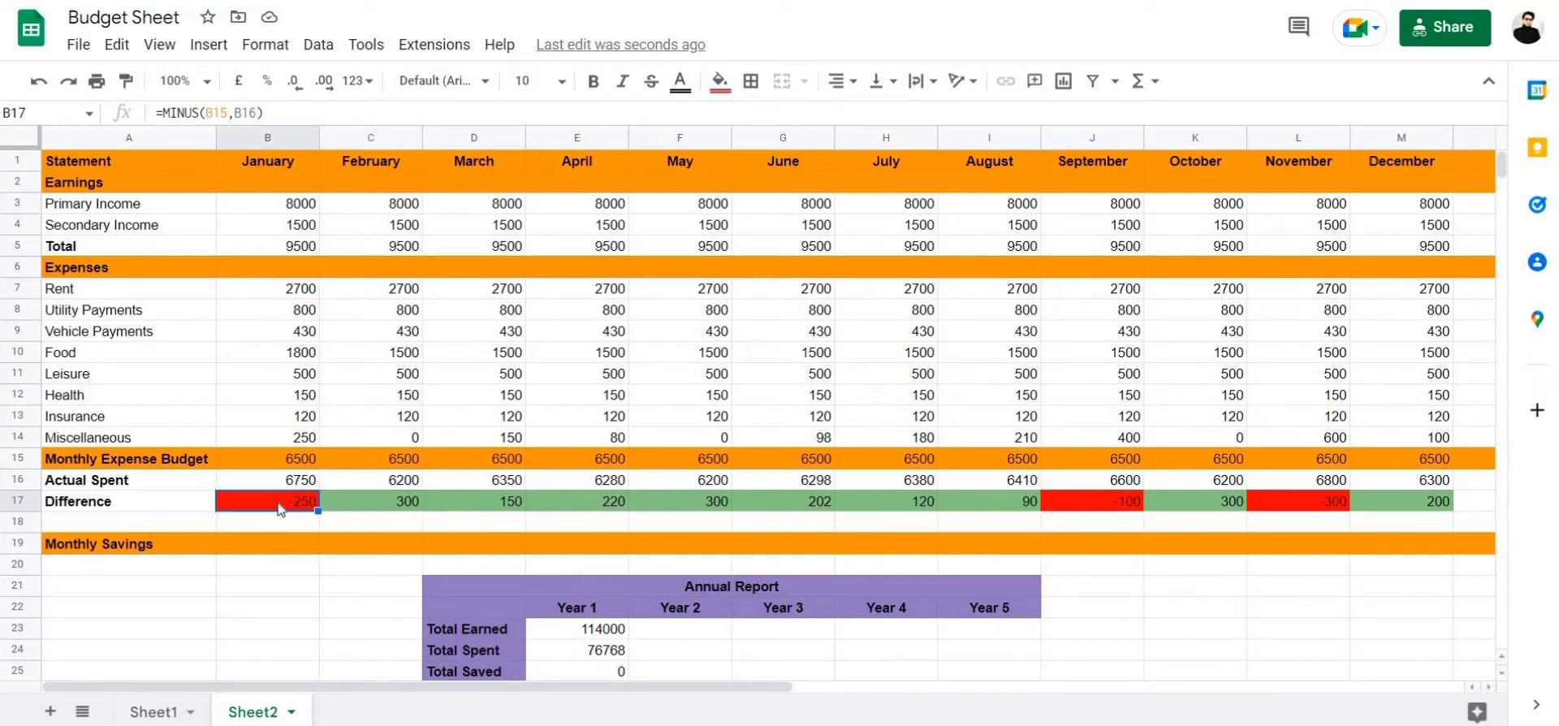
pyautogui.scroll(-2, 333, 439)
pyautogui.scroll(2, 331, 435)
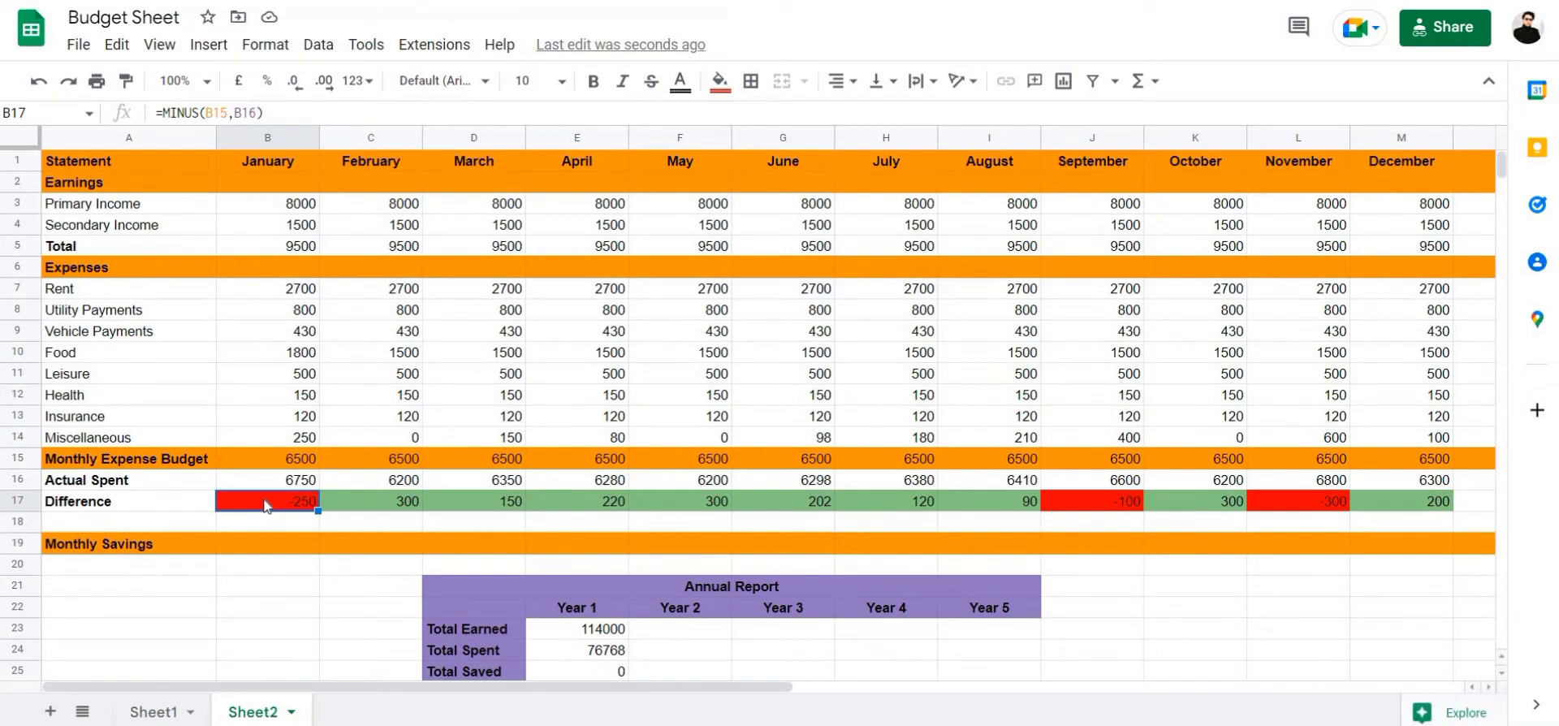
pyautogui.rightClick(265, 504)
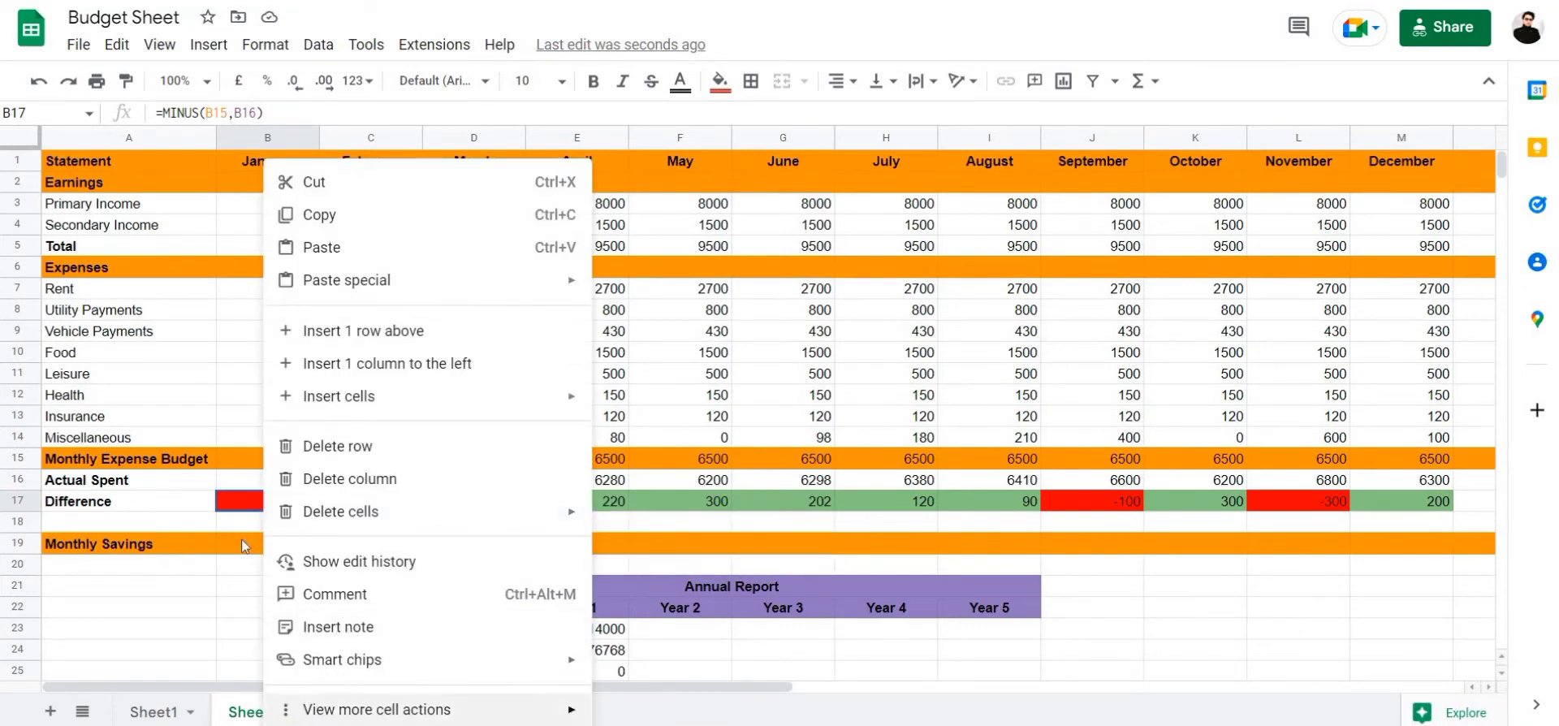
pyautogui.moveTo(376, 709)
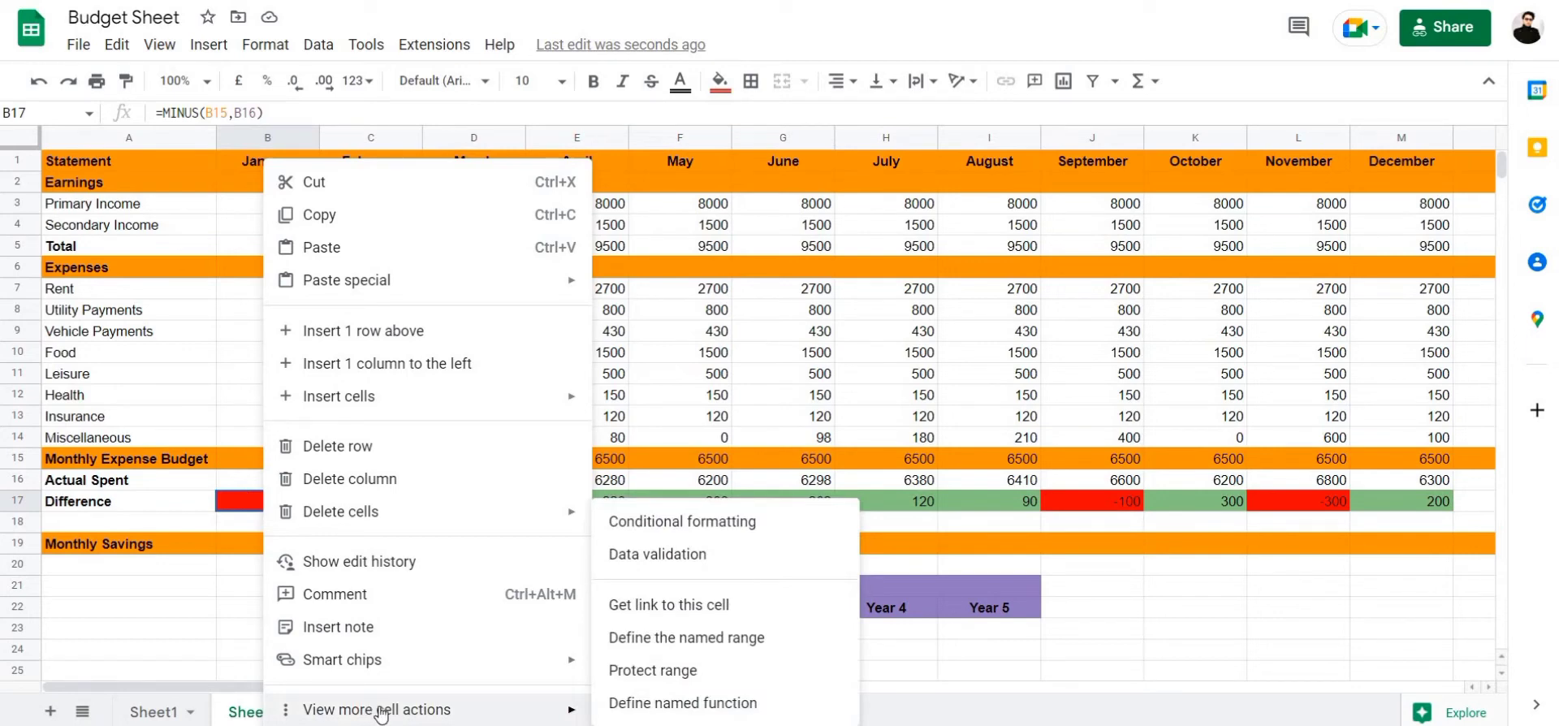
pyautogui.click(676, 522)
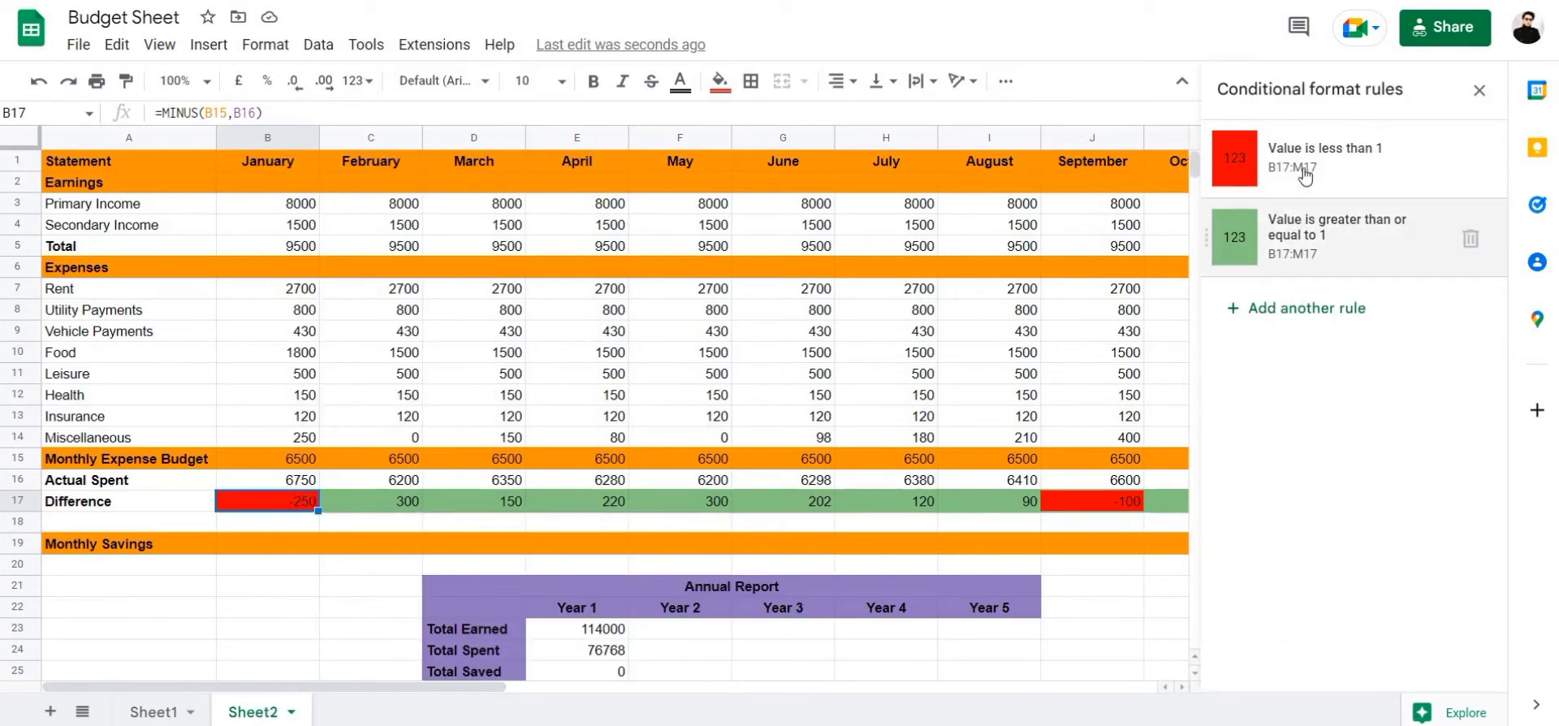
pyautogui.moveTo(1321, 158)
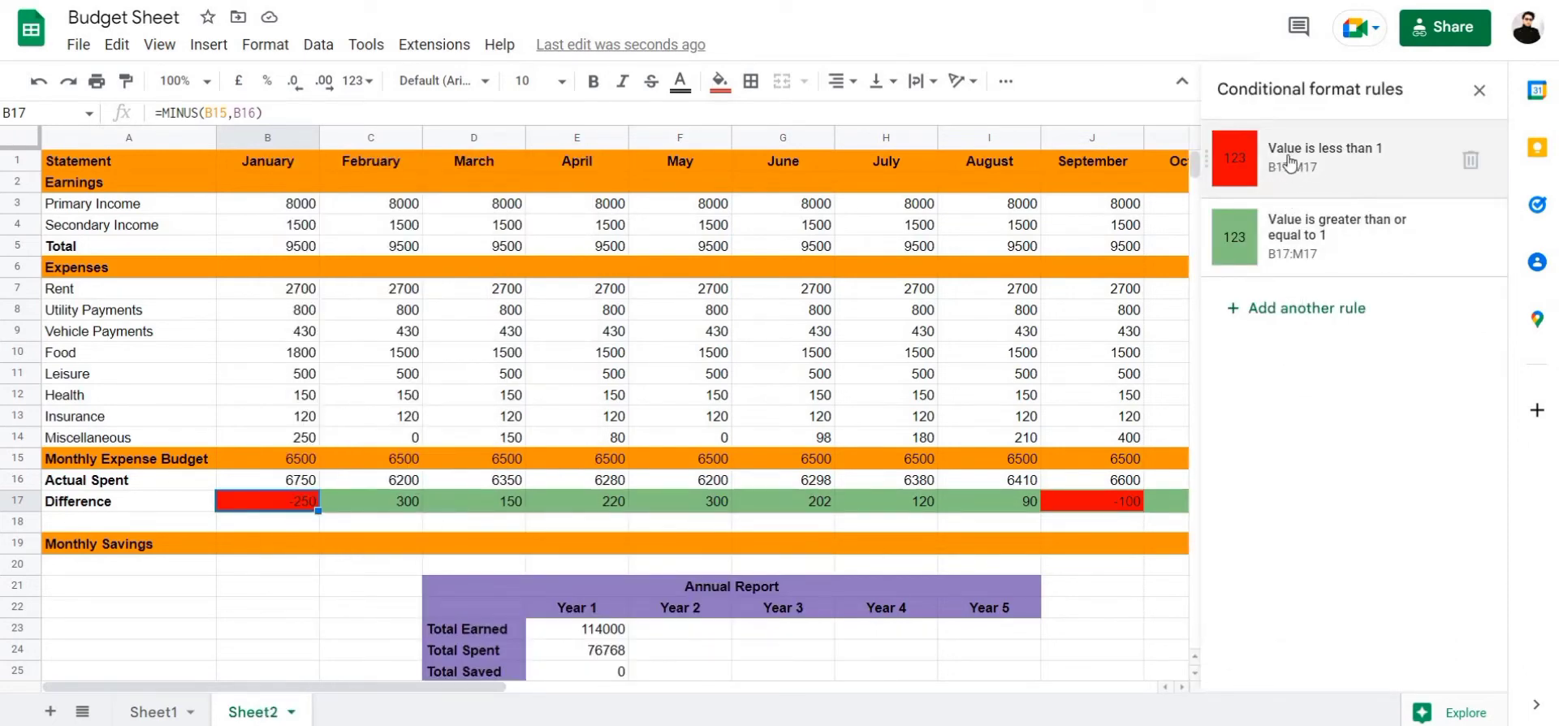
pyautogui.click(1360, 160)
pyautogui.click(1403, 530)
pyautogui.click(1460, 573)
pyautogui.click(1306, 242)
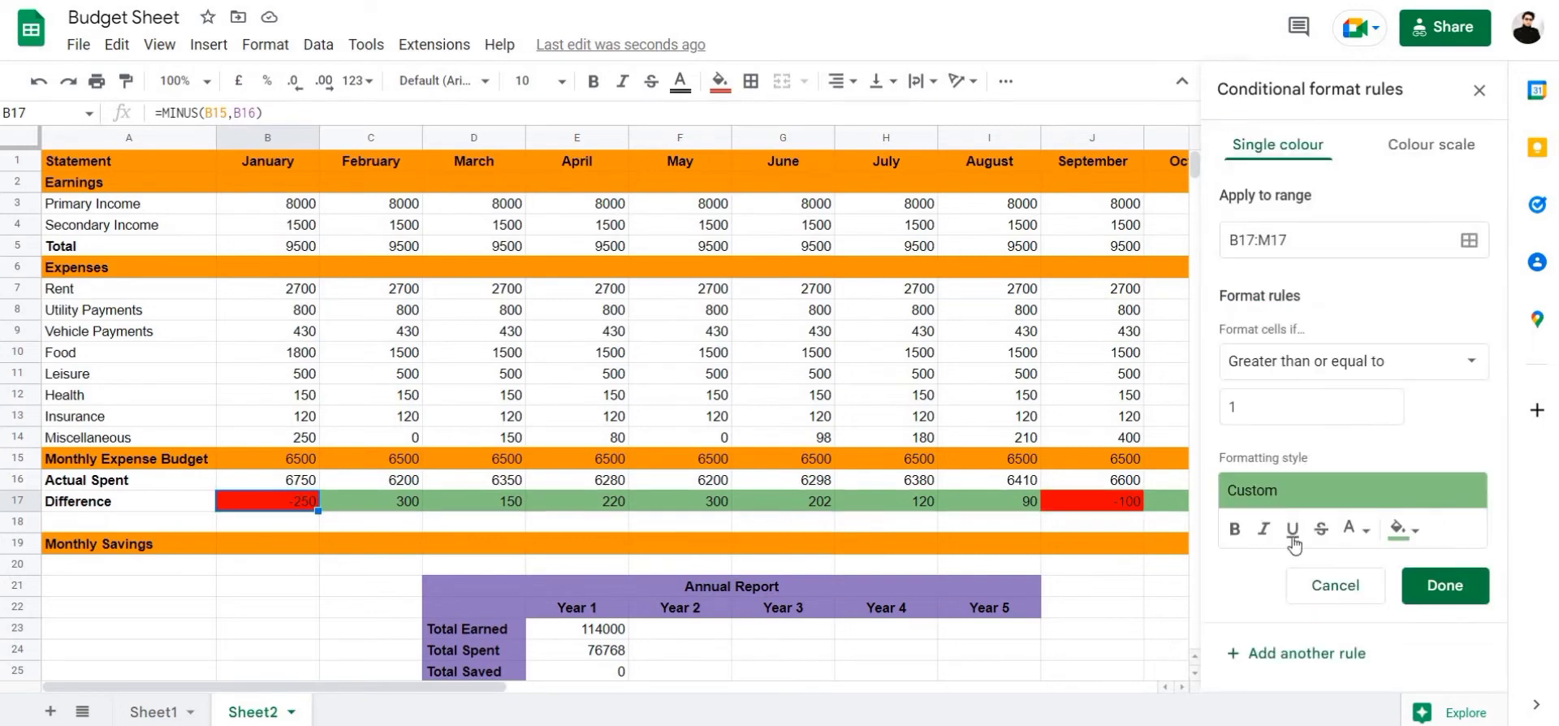
pyautogui.click(1411, 534)
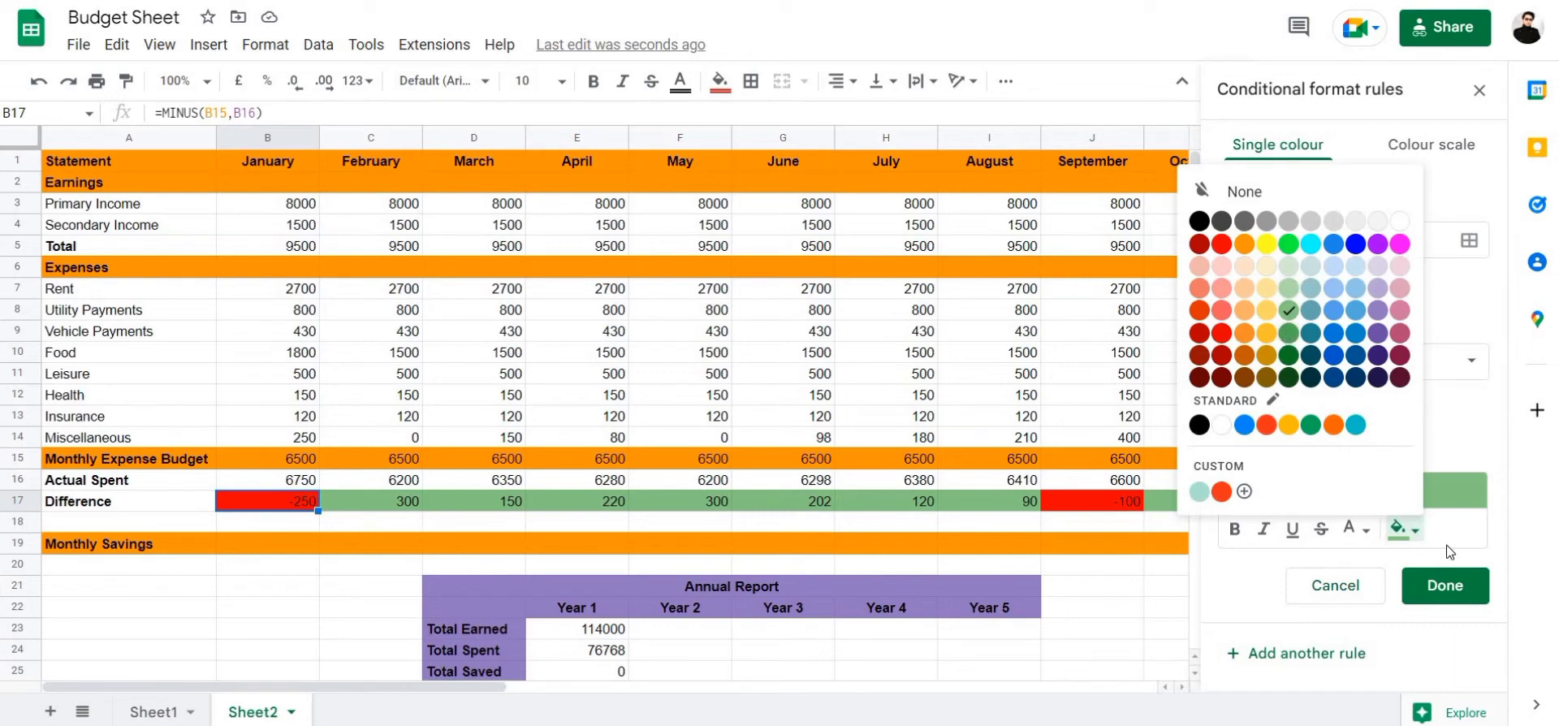
pyautogui.click(1445, 585)
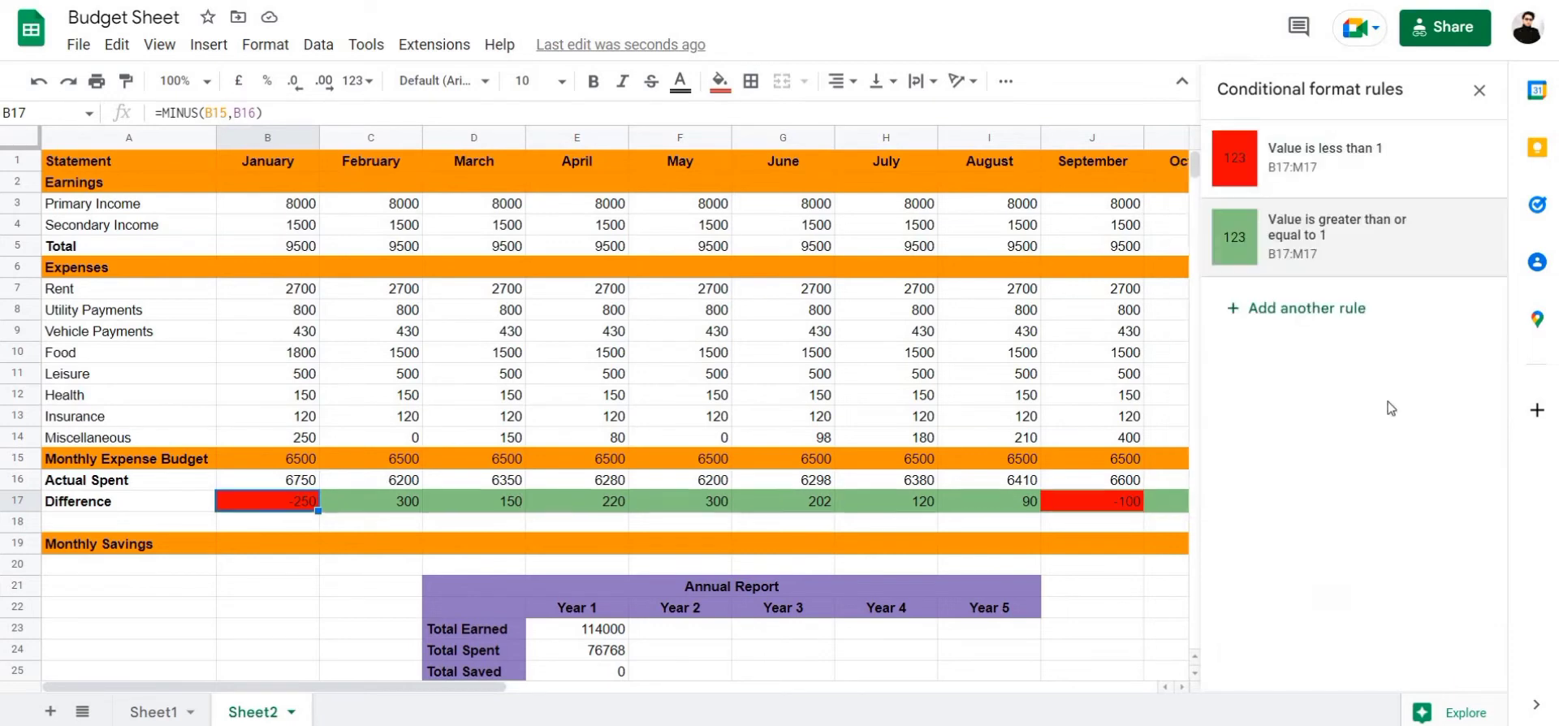
pyautogui.click(1479, 90)
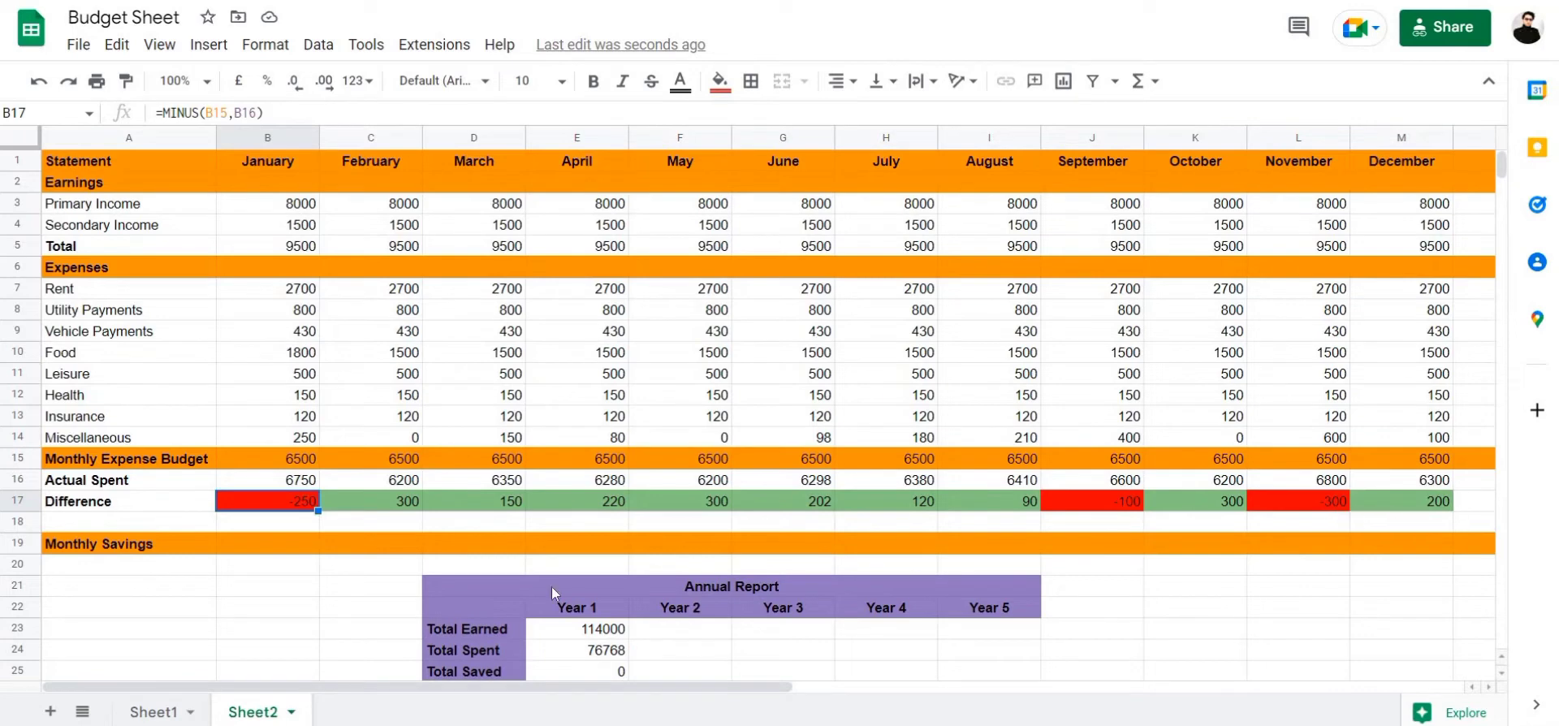
pyautogui.click(276, 567)
# Enter =MINUS(B5,B16) in B19 so January's Monthly Savings shows 2750
pyautogui.doubleClick(268, 544)
pyautogui.write('=')
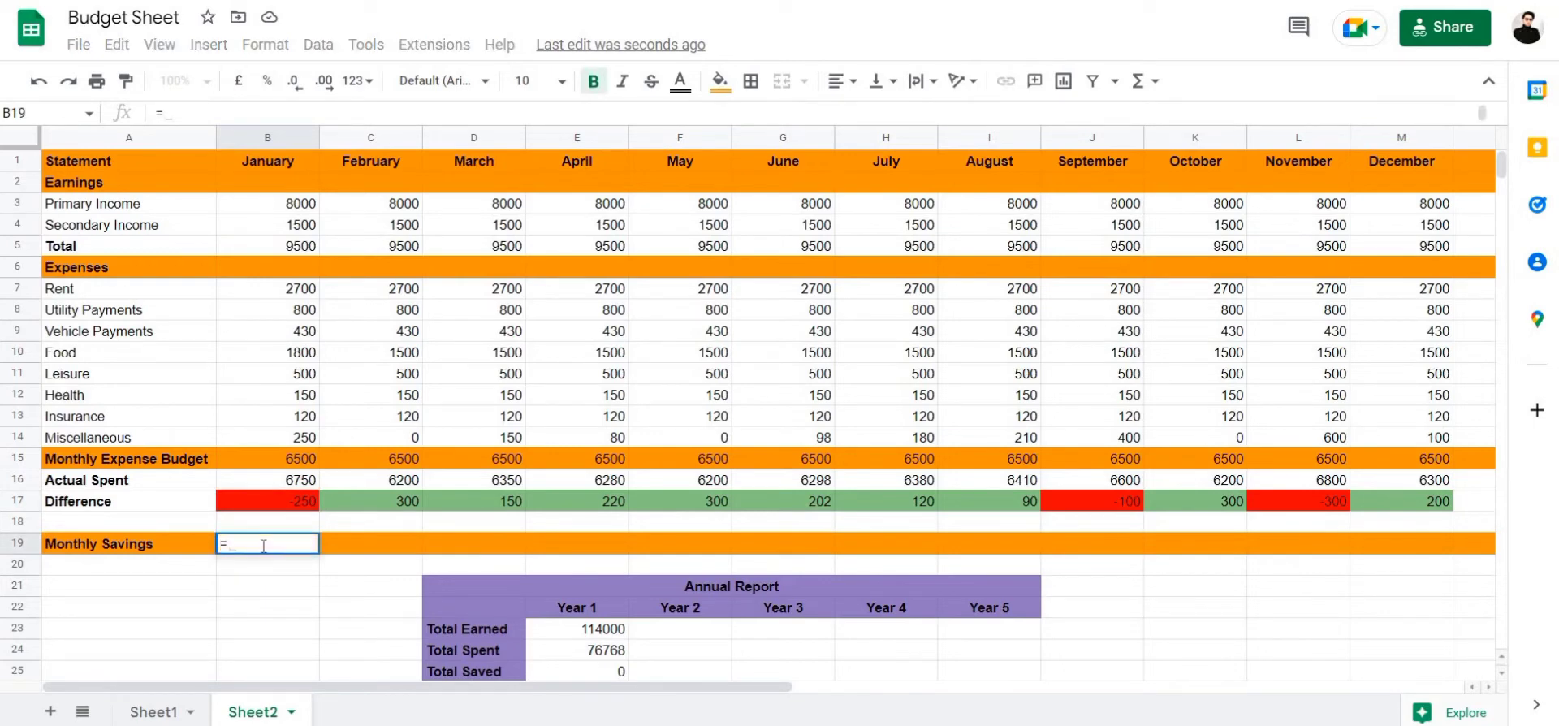
pyautogui.write('minus')
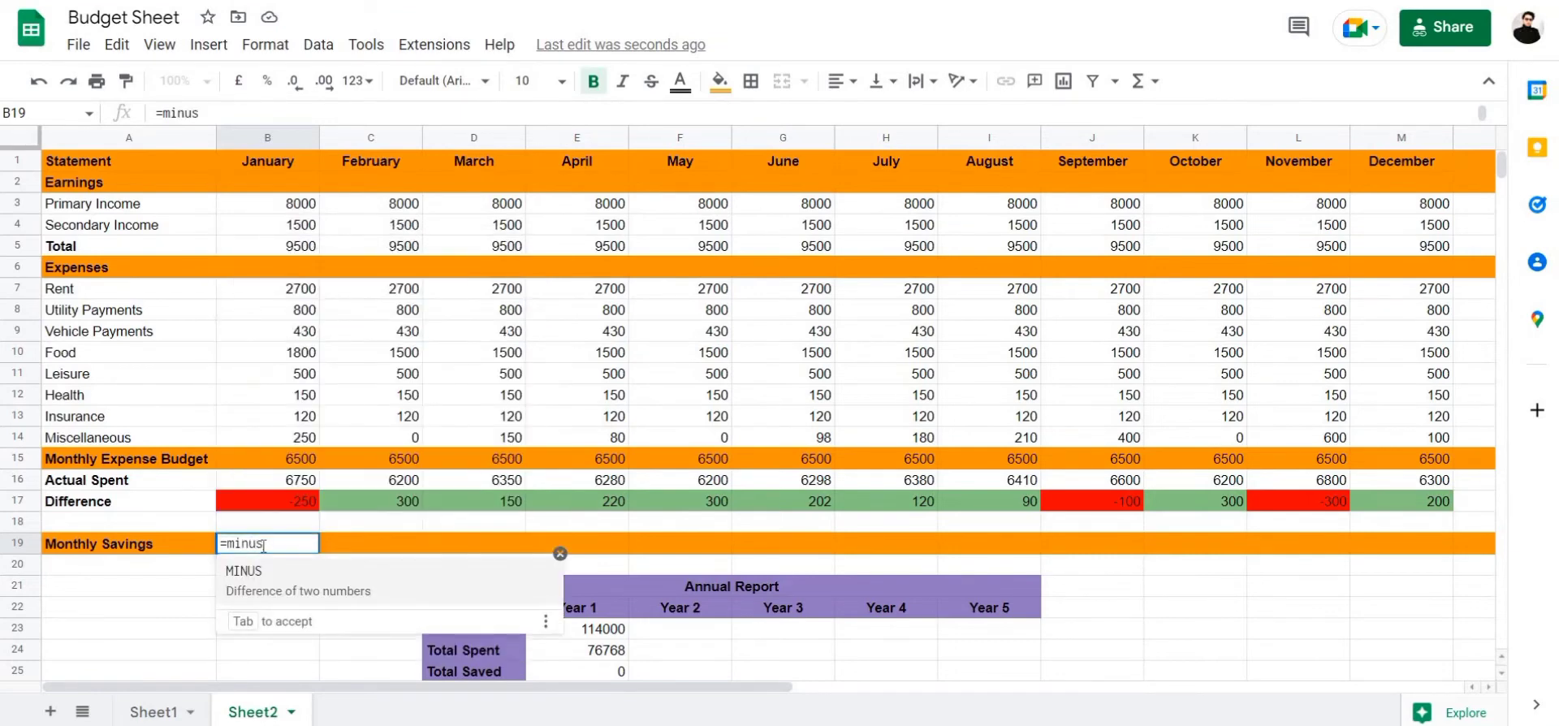
pyautogui.press('Tab')
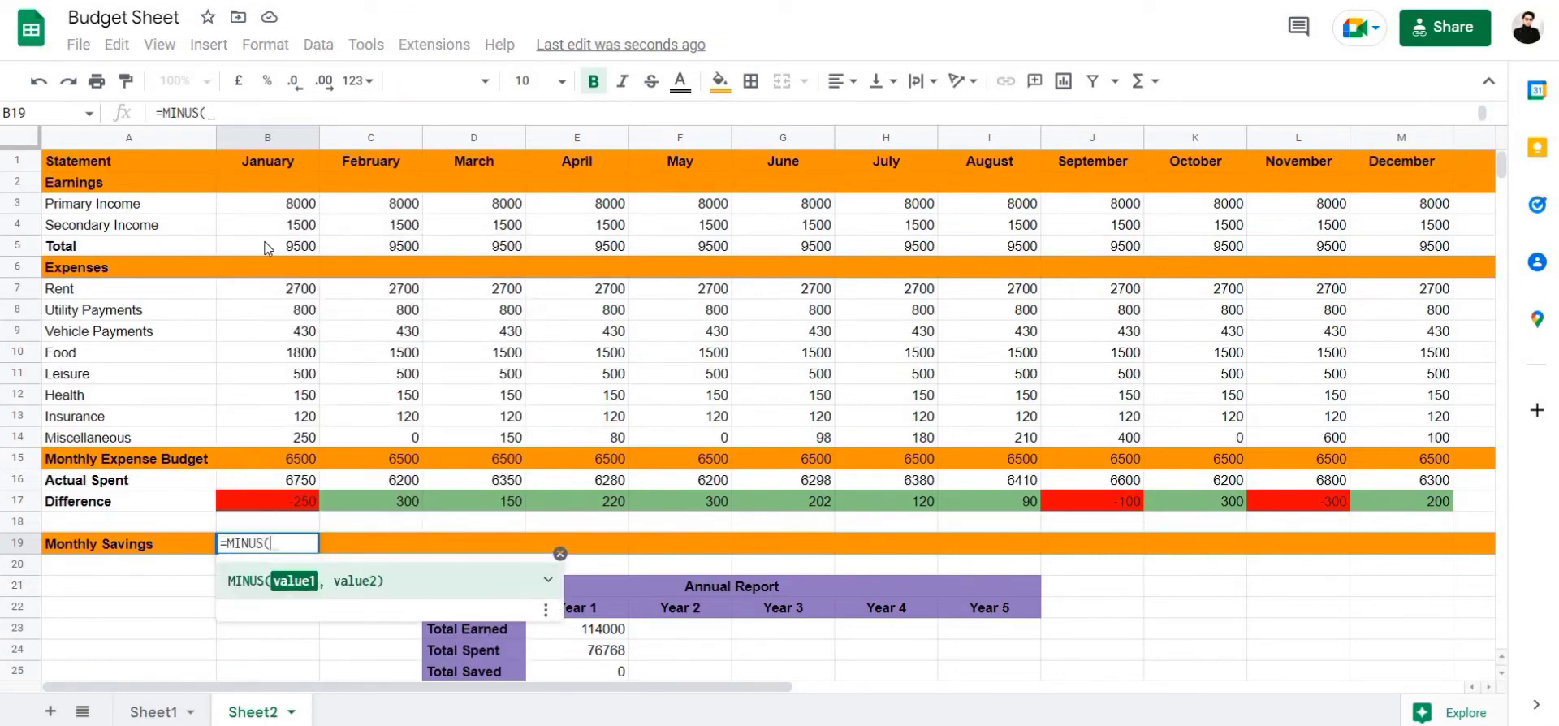
pyautogui.click(270, 245)
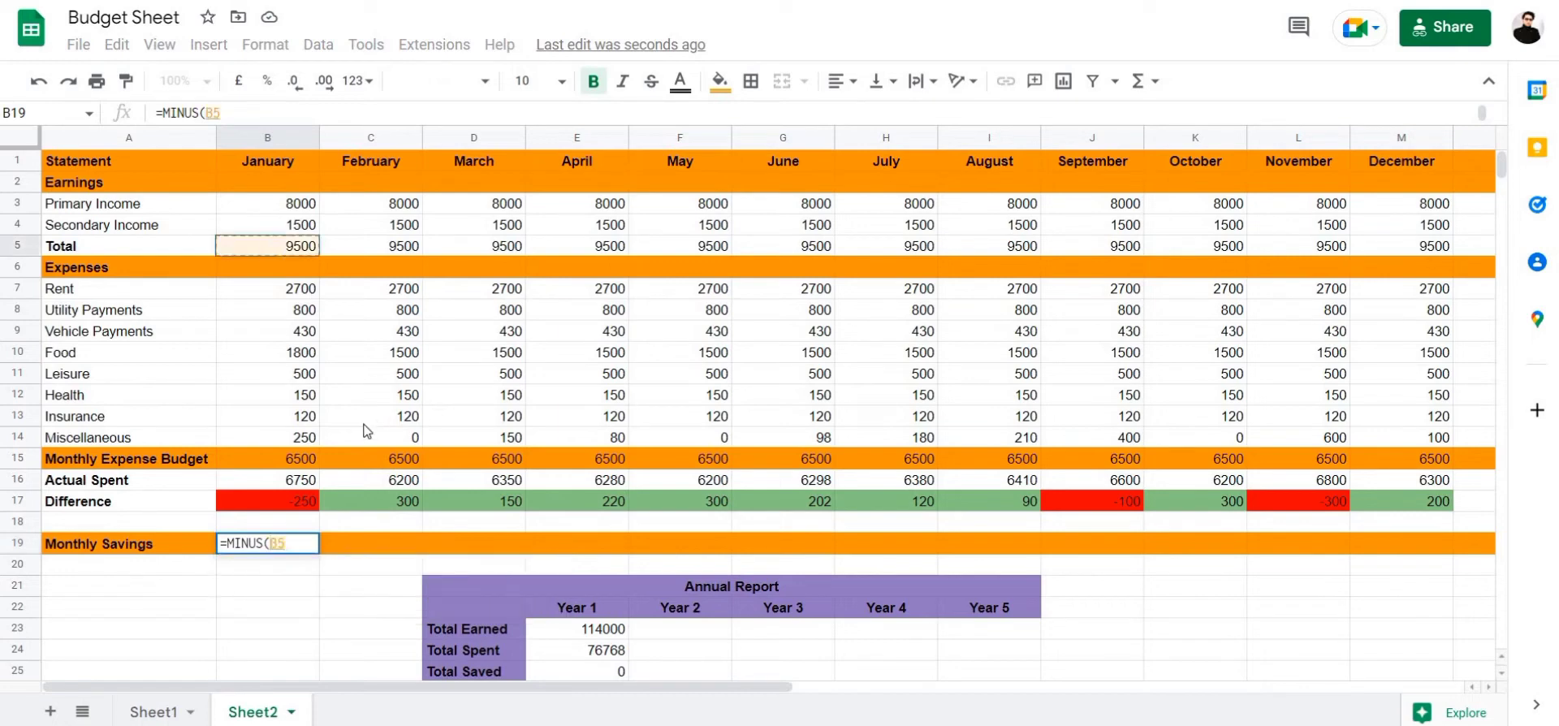
pyautogui.write(',')
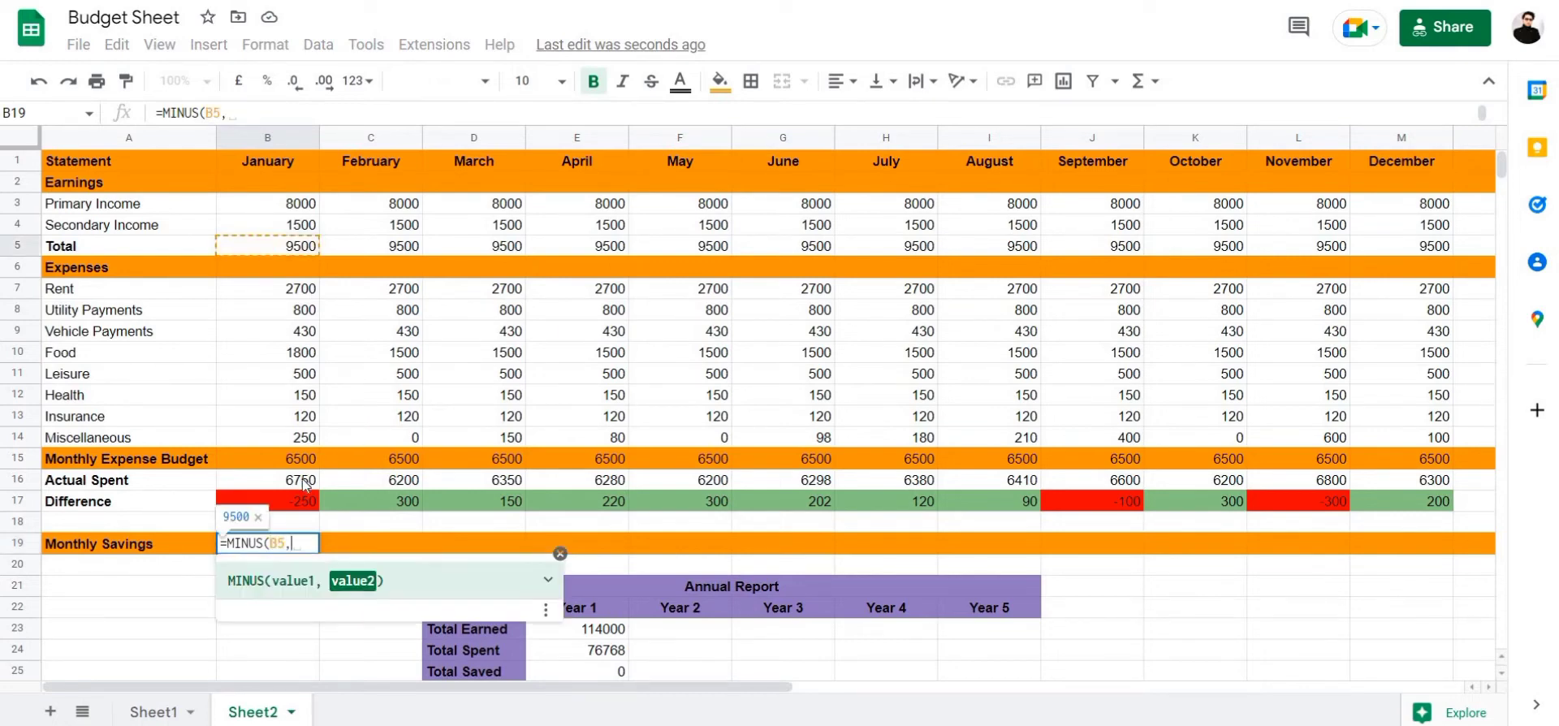
pyautogui.click(305, 485)
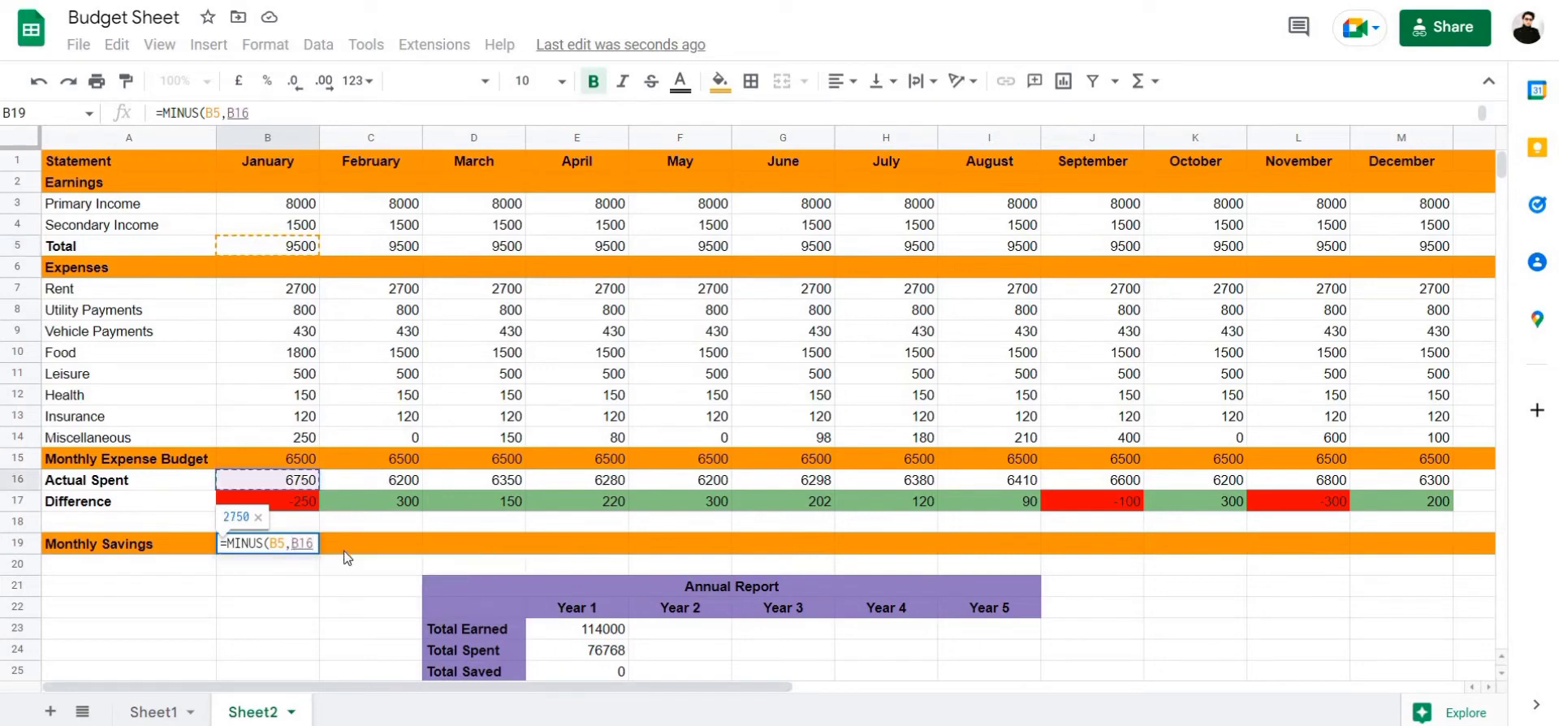
pyautogui.write(')')
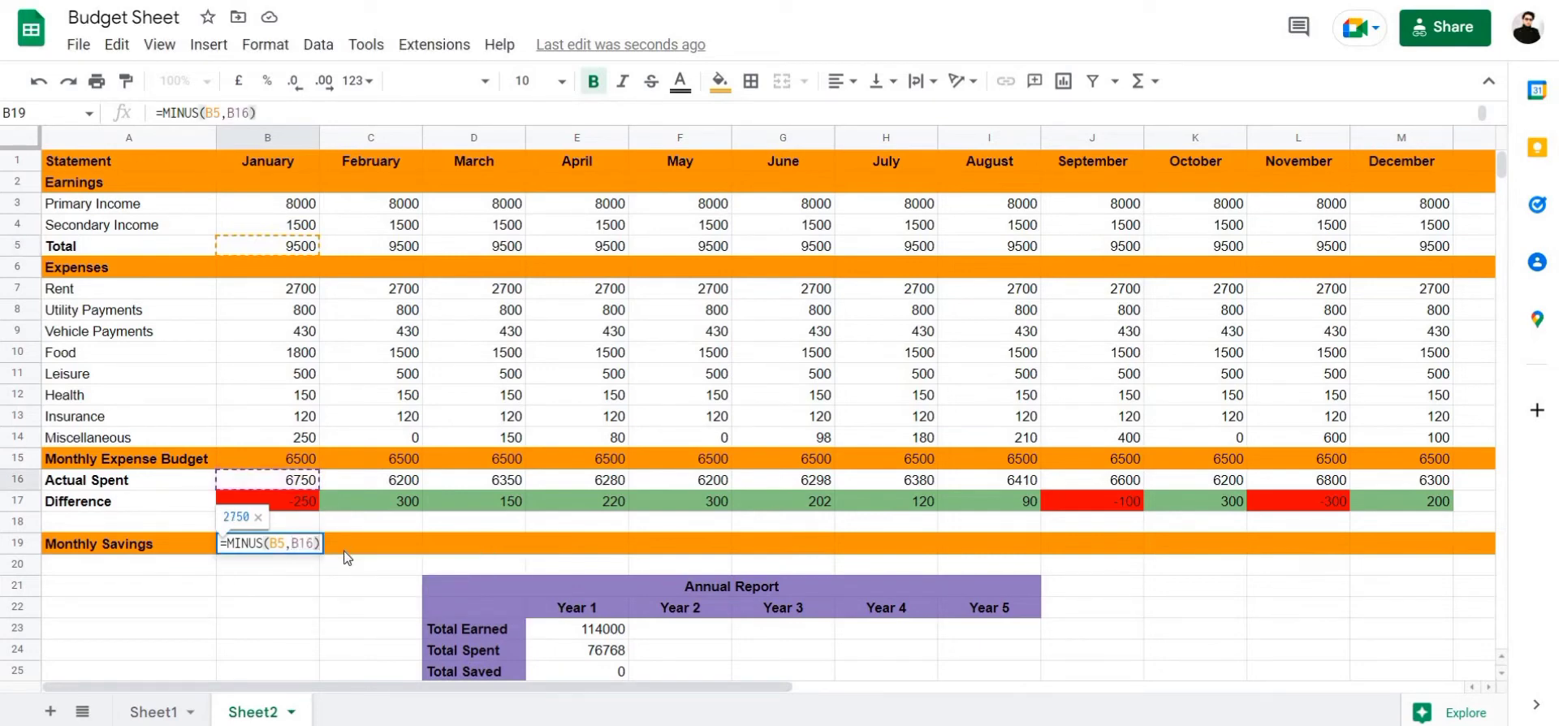
pyautogui.press('Return')
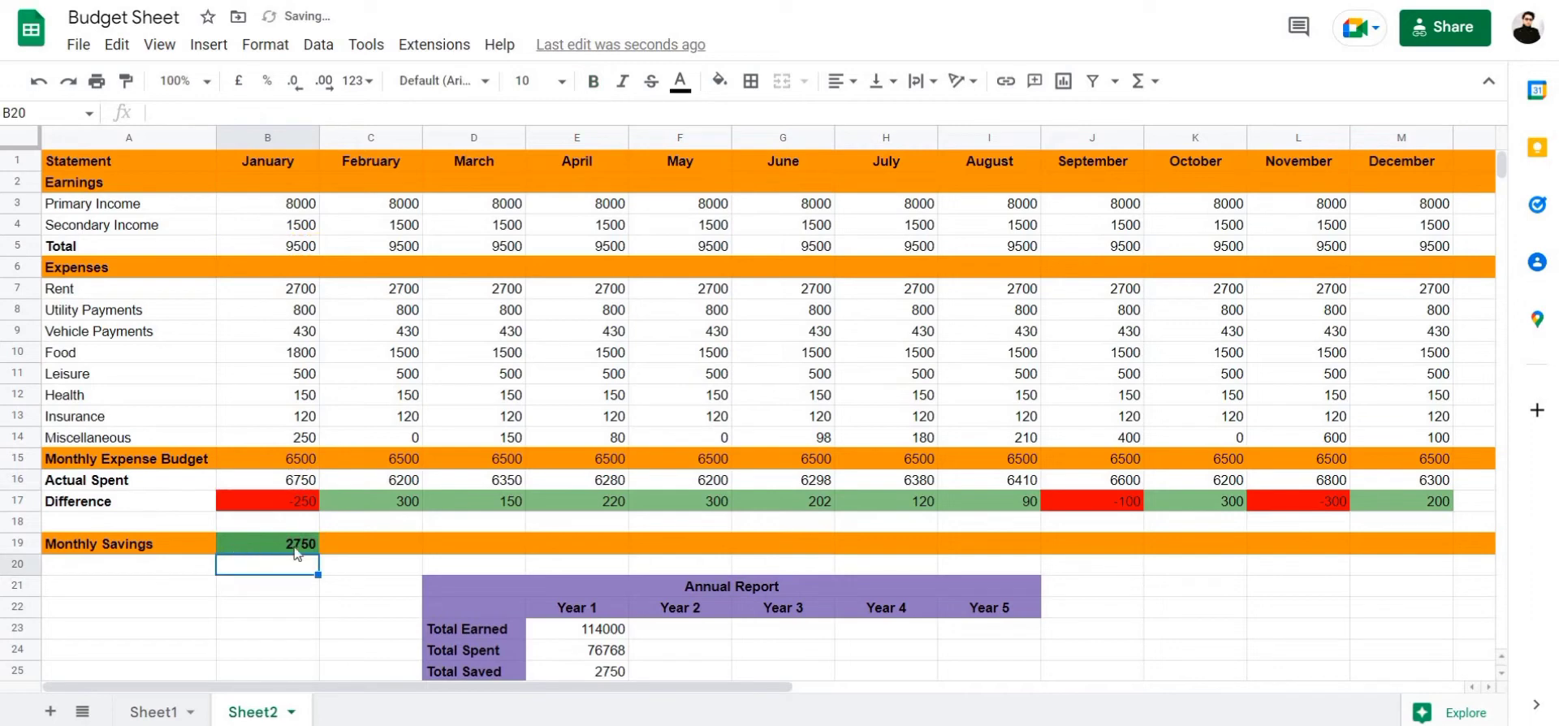
pyautogui.click(317, 546)
pyautogui.press('Delete')
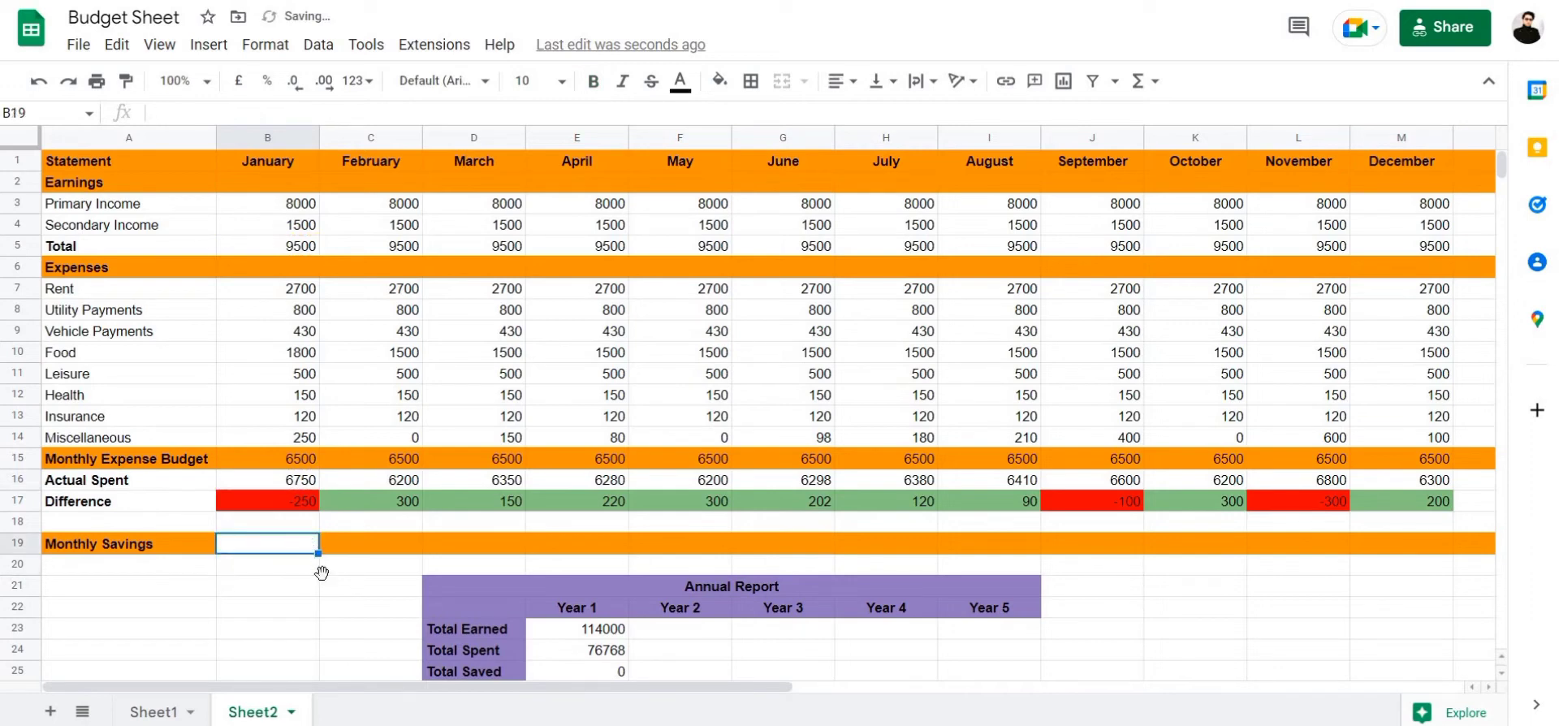
pyautogui.click(322, 574)
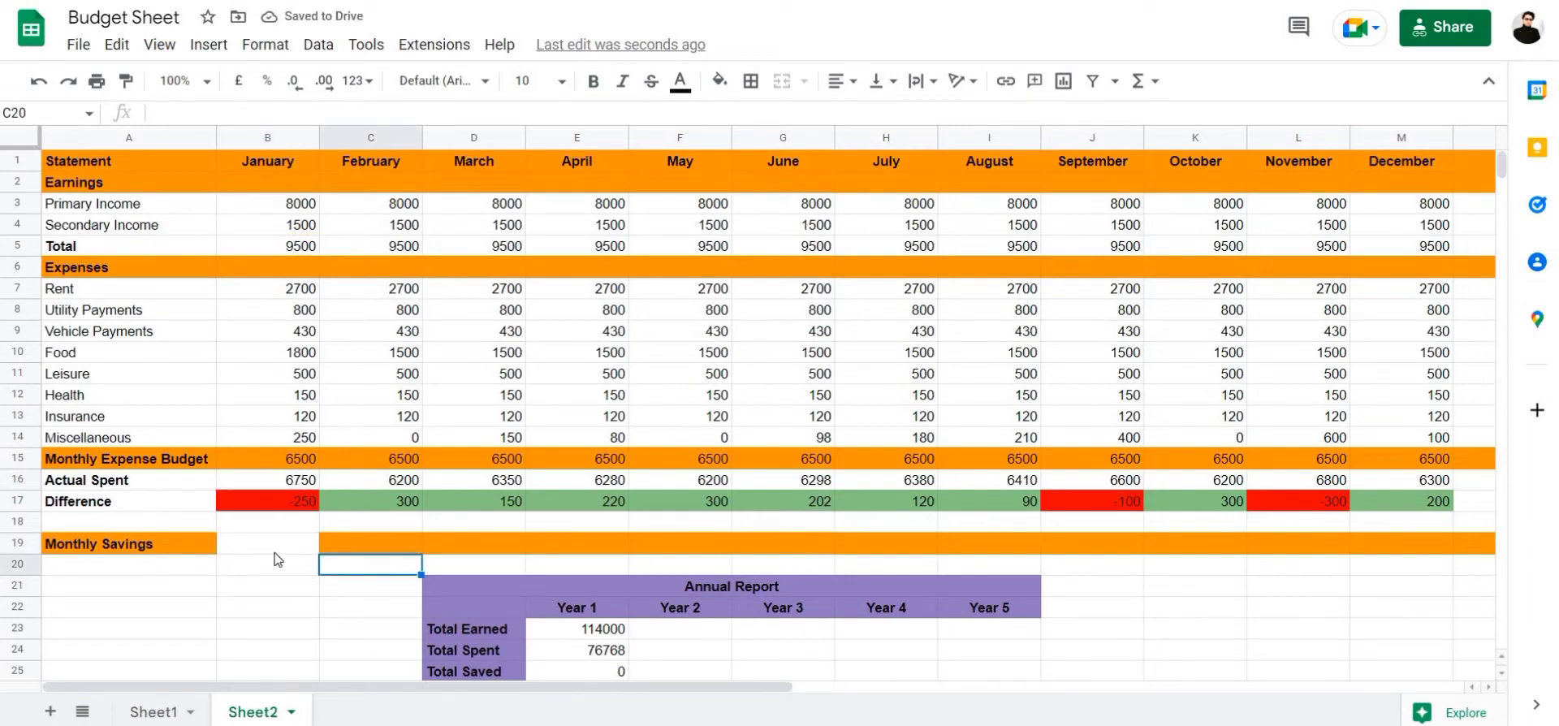
pyautogui.hotkey('ctrl', 'z')
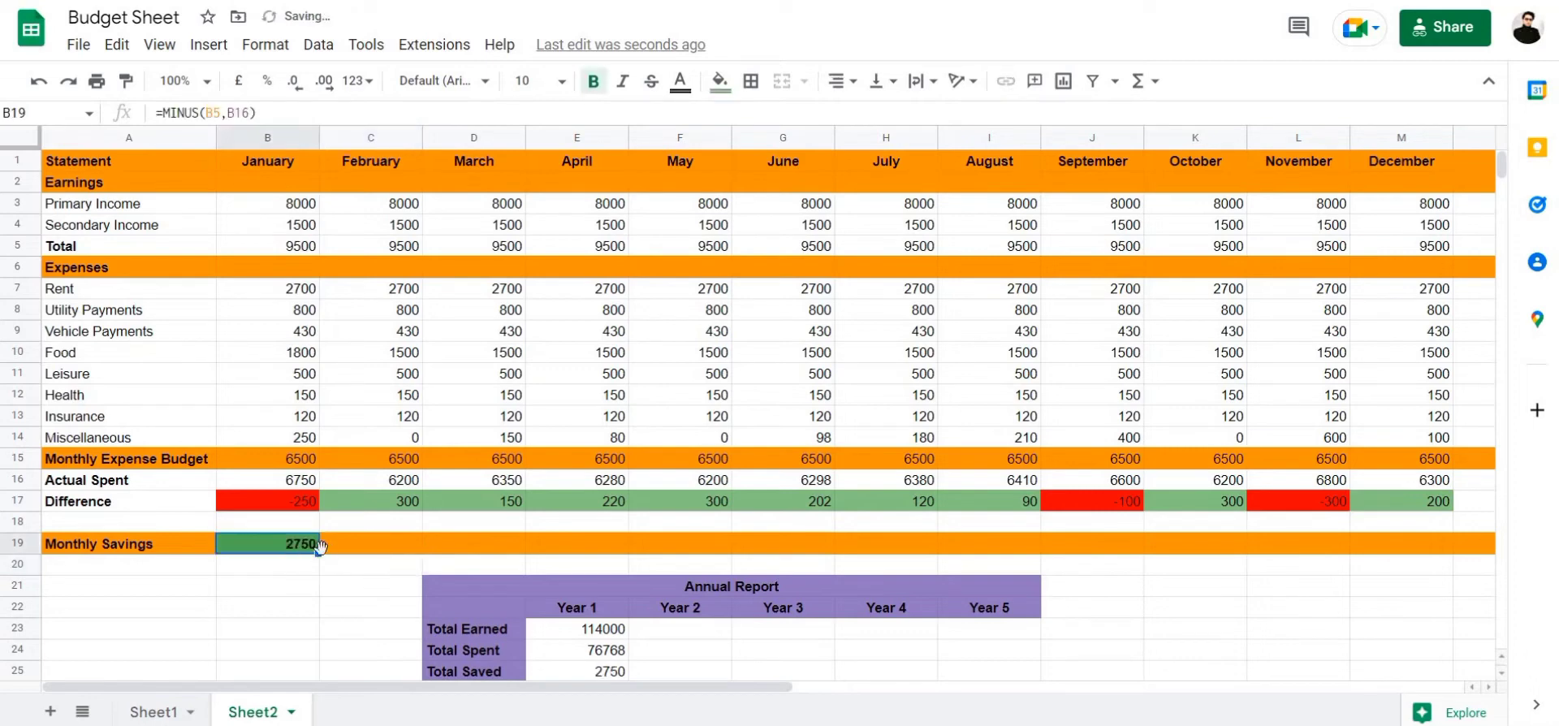
# Fill the B19 savings formula through M19, giving 2750 to 3200
pyautogui.moveTo(319, 554); pyautogui.dragTo(1369, 544)
pyautogui.moveTo(1369, 543); pyautogui.dragTo(1405, 543)
pyautogui.click(274, 584)
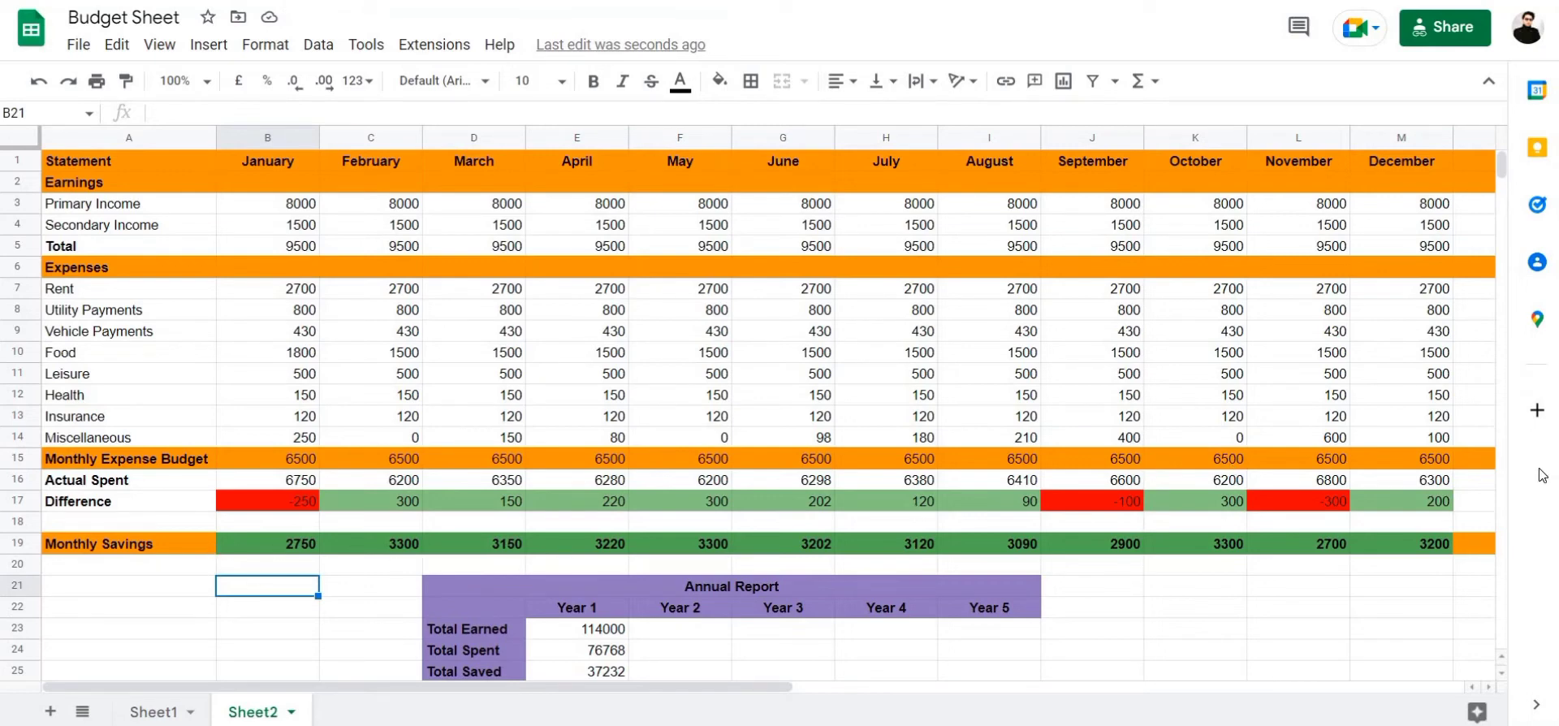
pyautogui.scroll(-1, 578, 552)
# Clear the existing Year 1 report totals
pyautogui.moveTo(578, 549); pyautogui.dragTo(592, 587)
pyautogui.press('Delete')
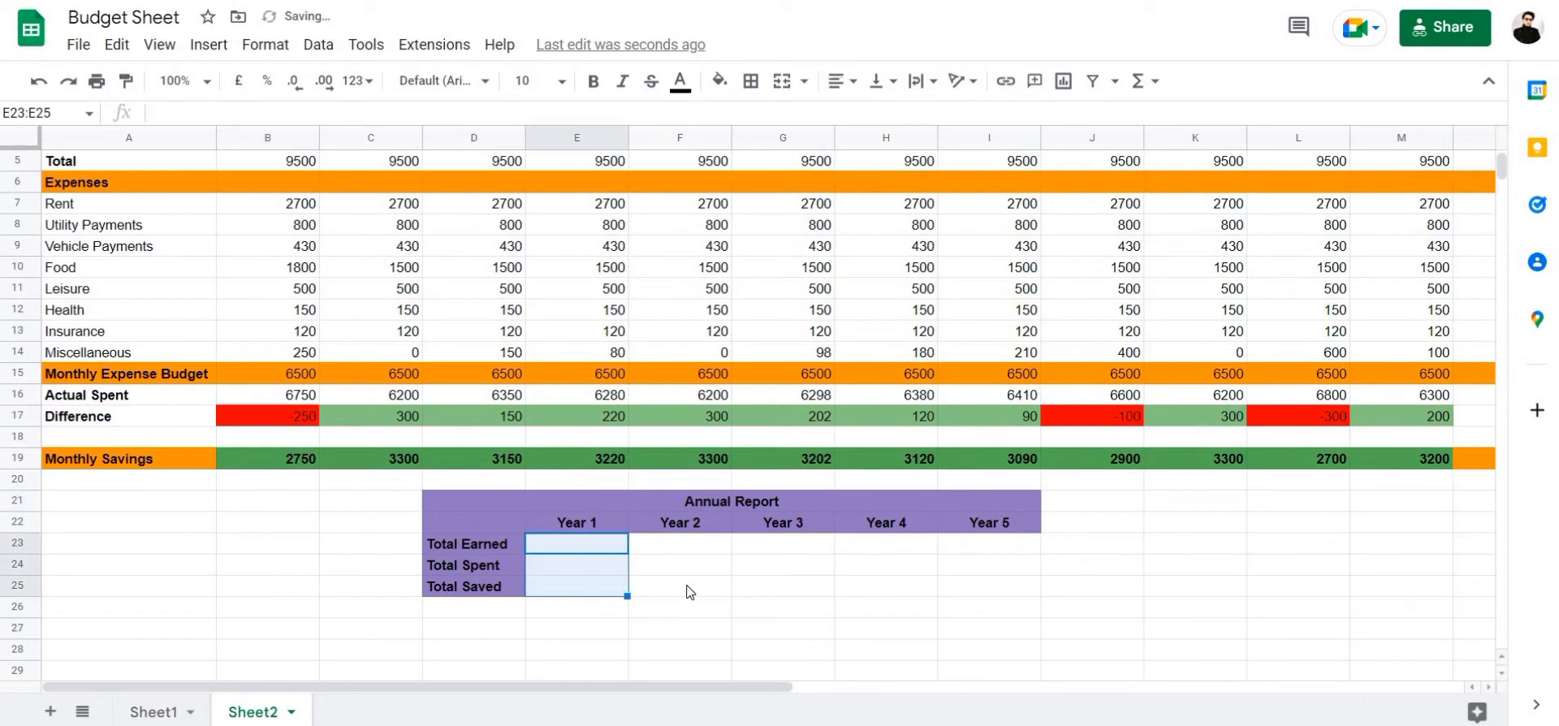
pyautogui.click(690, 591)
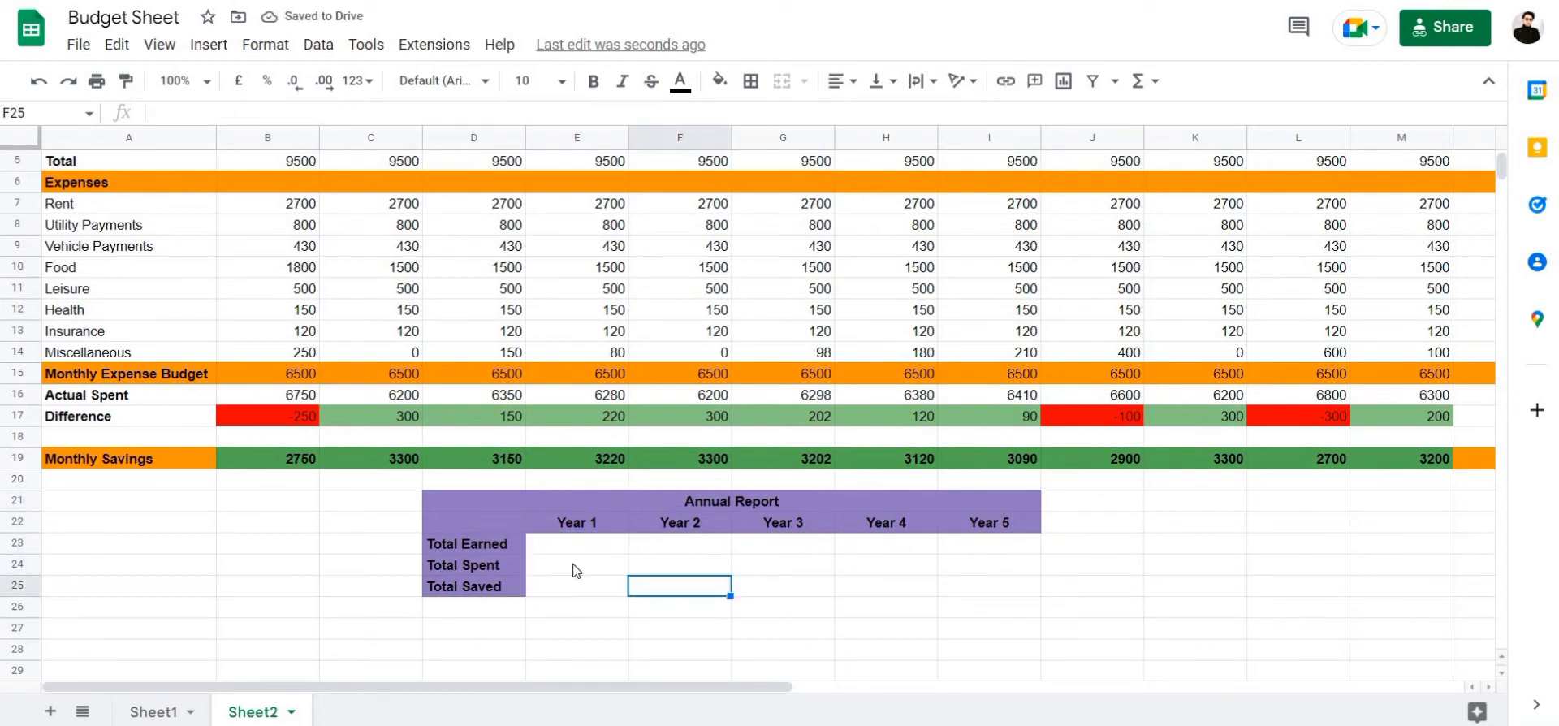
pyautogui.click(583, 540)
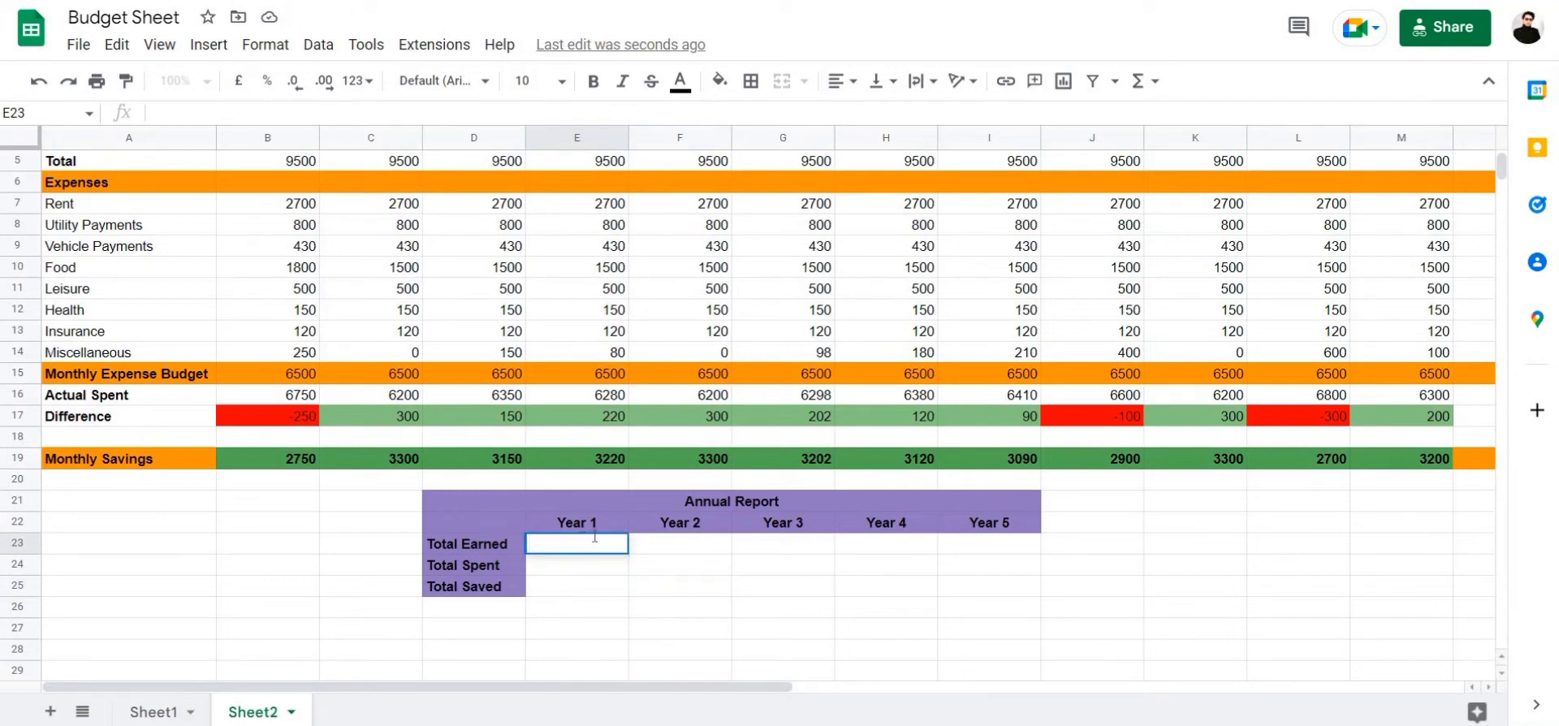
pyautogui.click(307, 588)
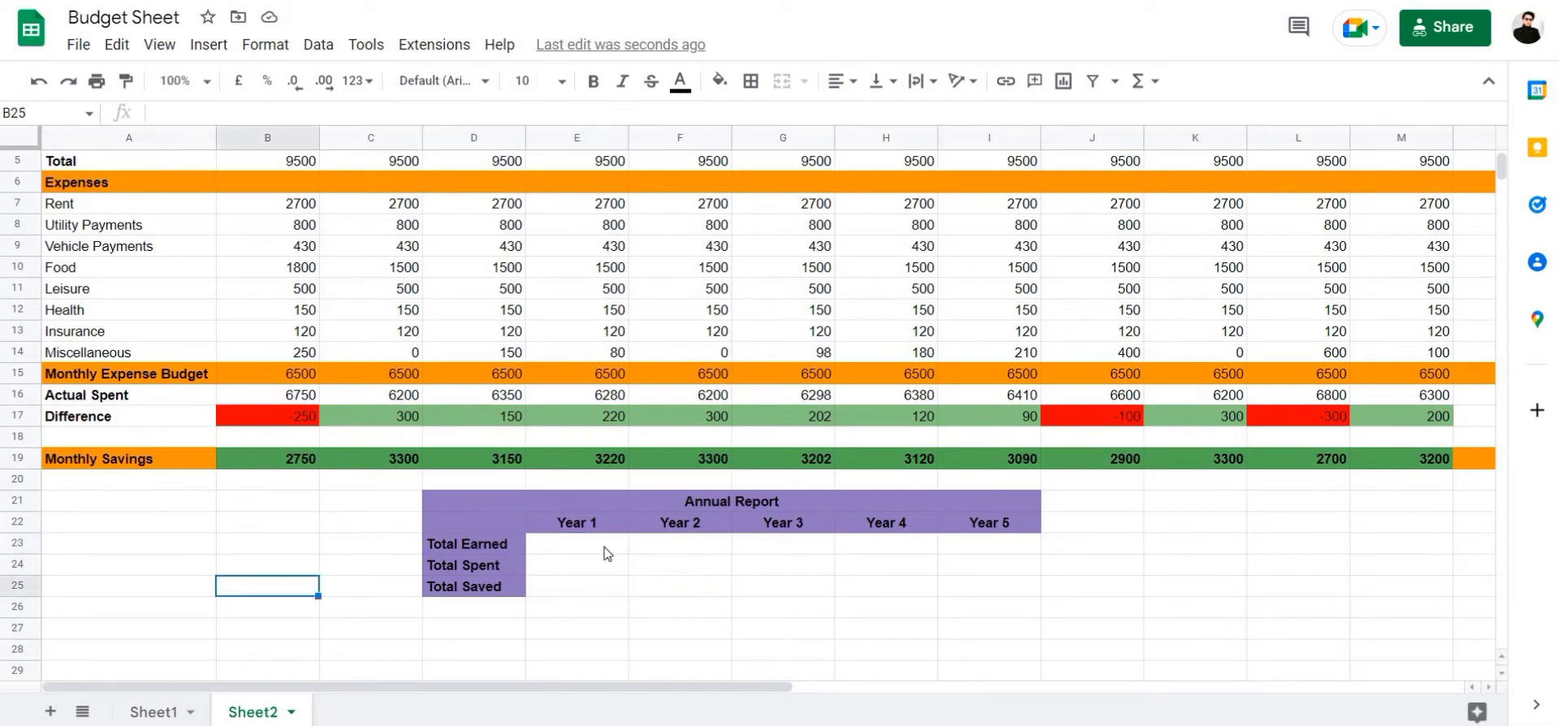
# Enter =SUM(B5:M5) in Year 1 Total Earned (E23), giving 114000
pyautogui.click(604, 547)
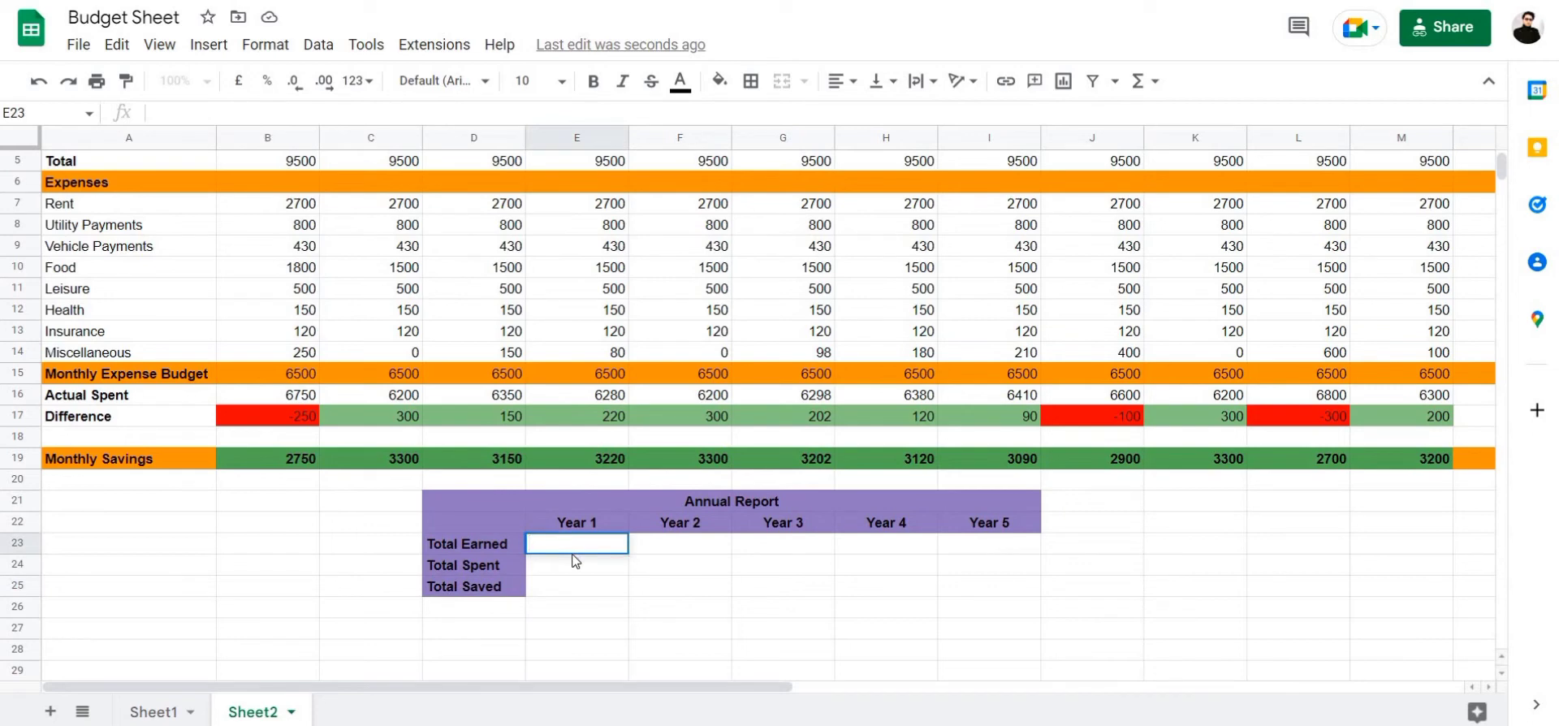
pyautogui.write('=')
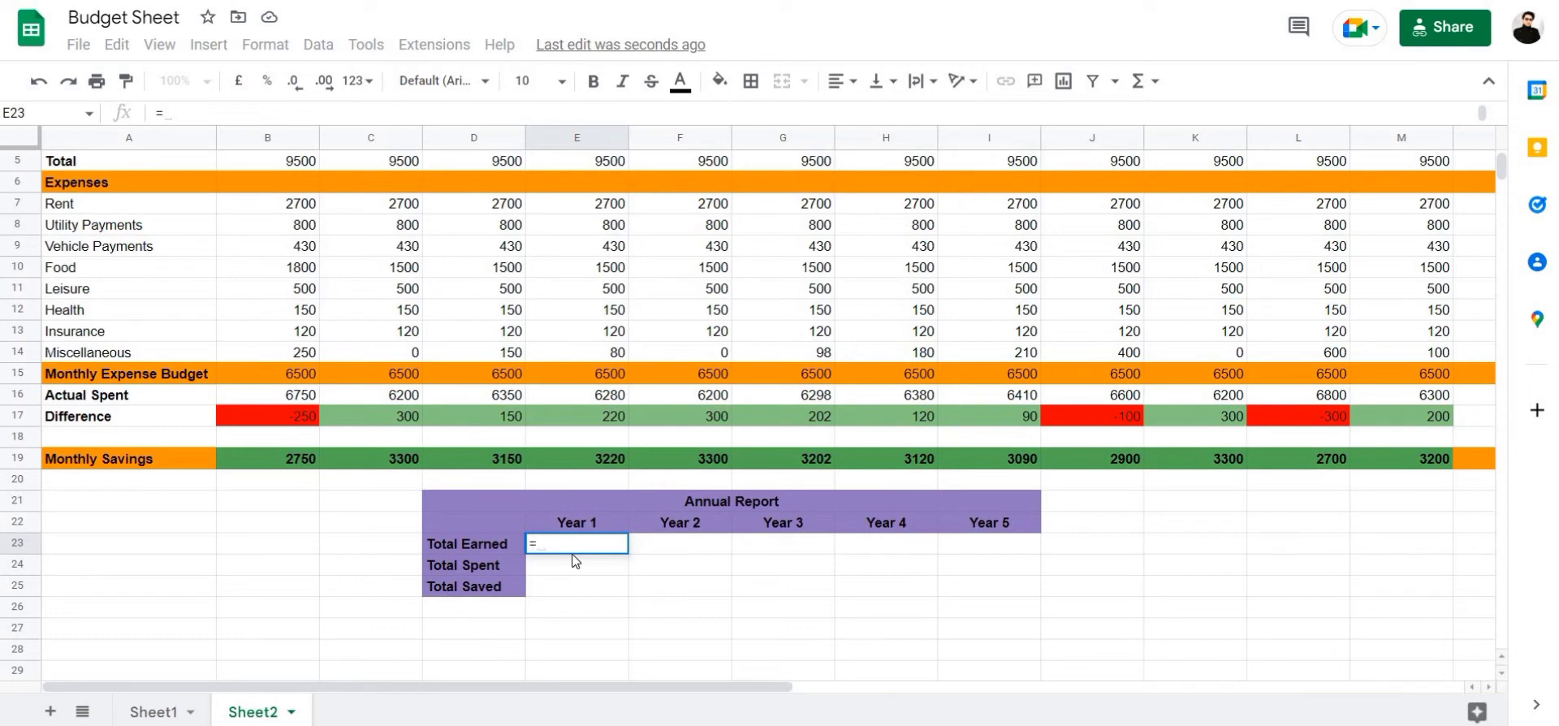
pyautogui.write('sum')
pyautogui.press('Tab')
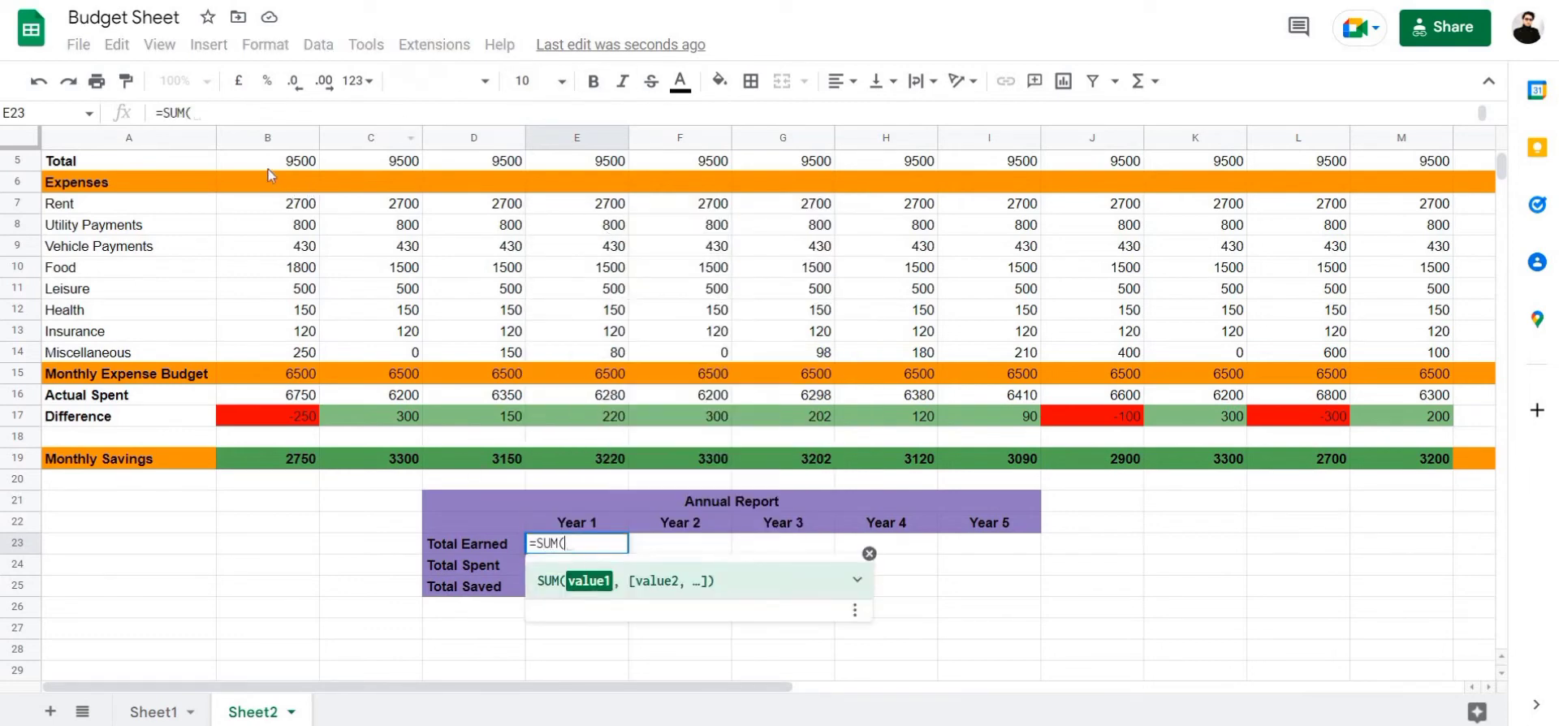
pyautogui.click(267, 159)
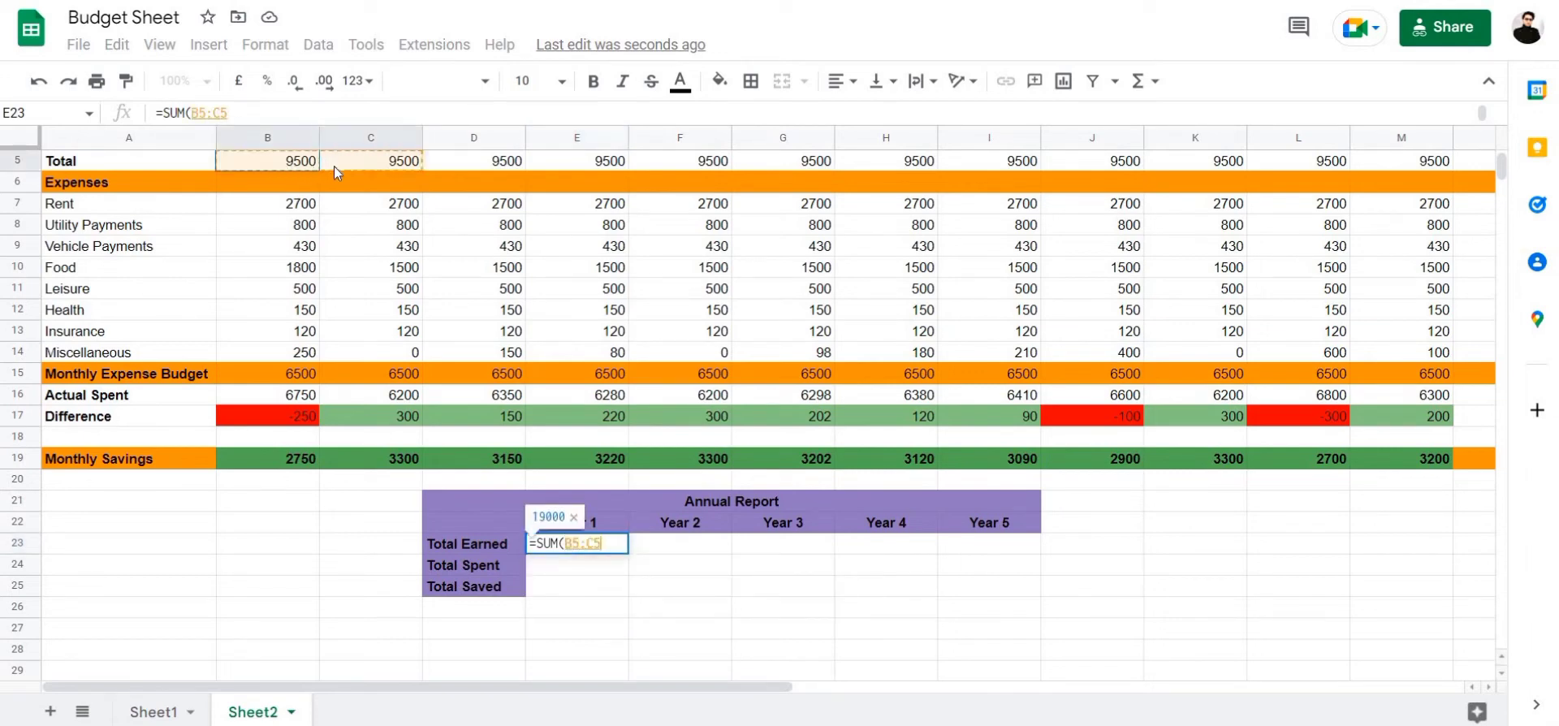
pyautogui.moveTo(334, 166)
pyautogui.mouseDown()
pyautogui.moveTo(1361, 213)
pyautogui.moveTo(1409, 163)
pyautogui.mouseUp()
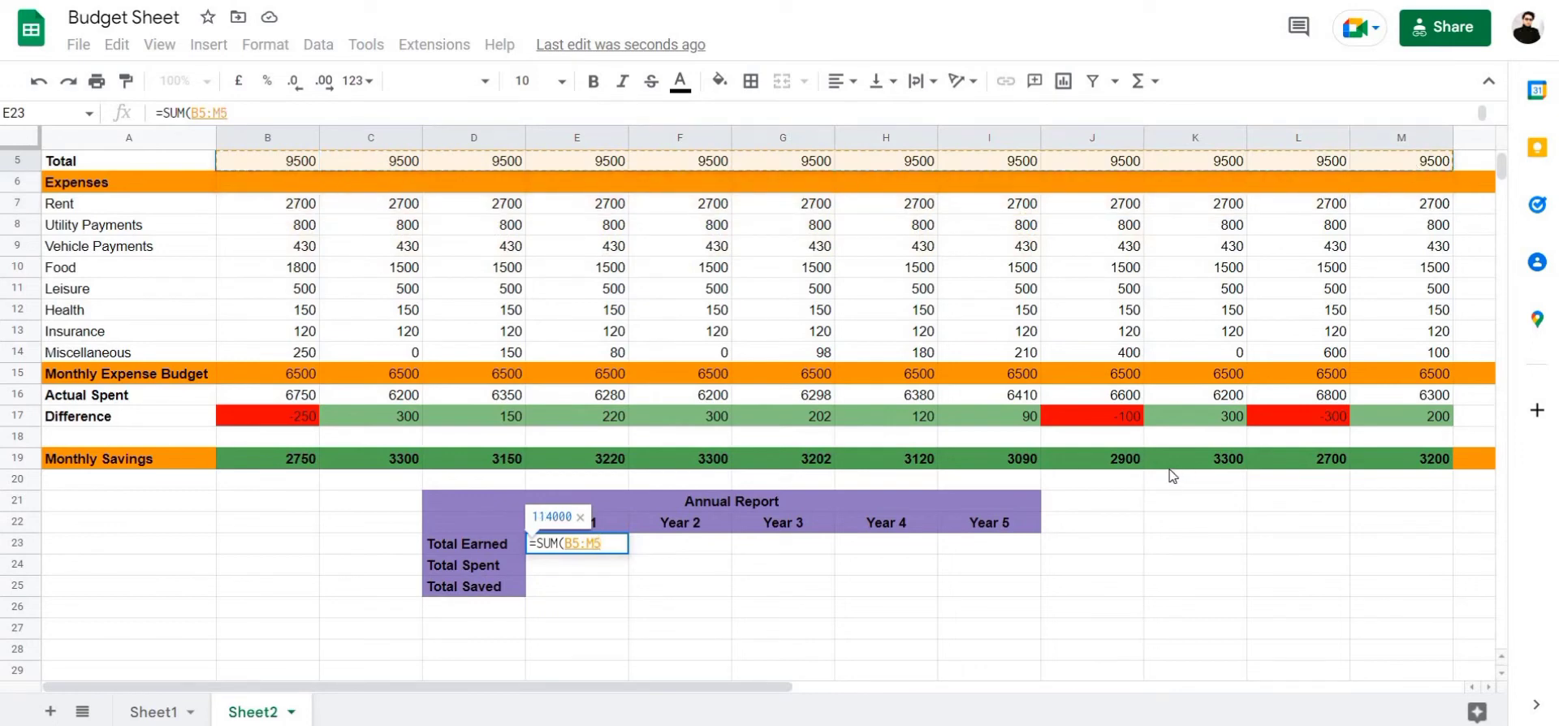
pyautogui.write(')')
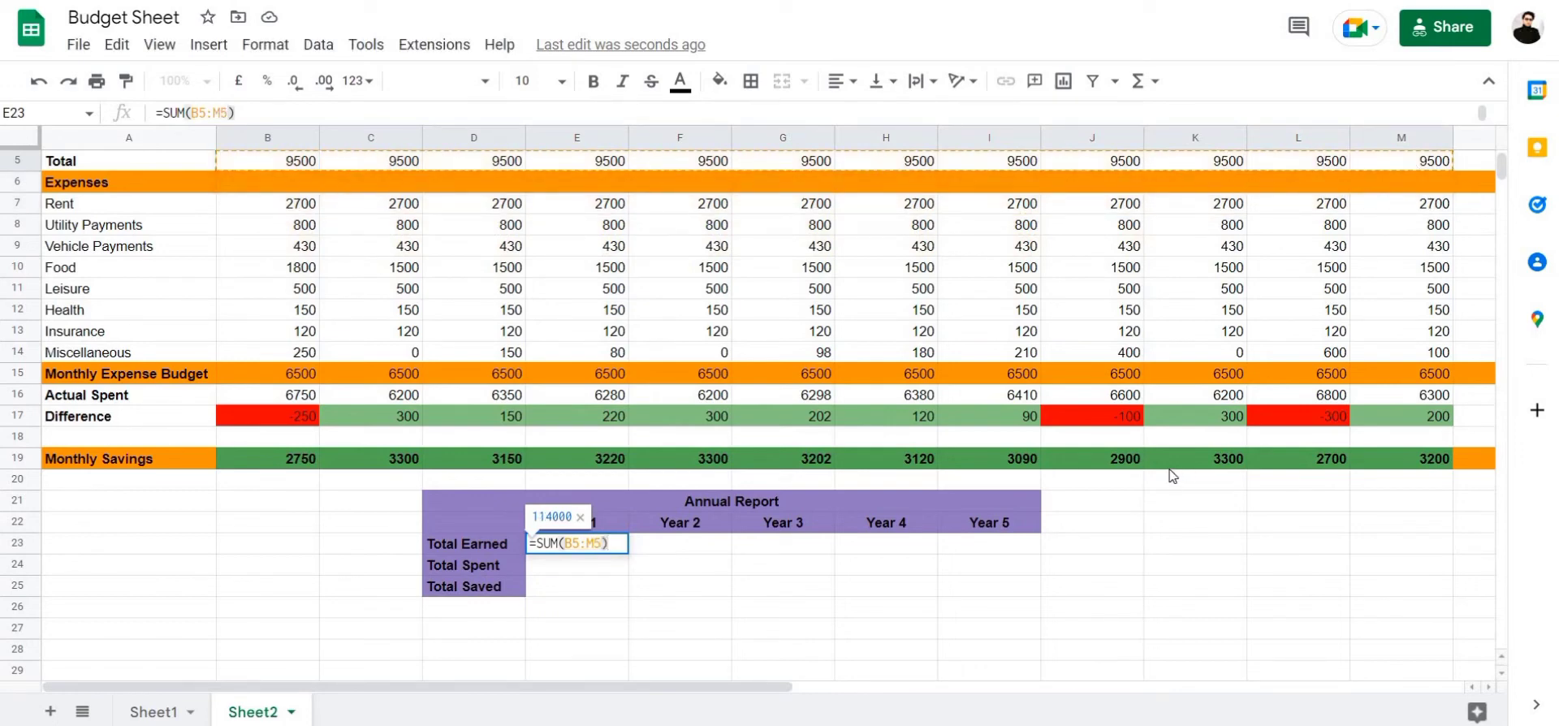
pyautogui.press('Return')
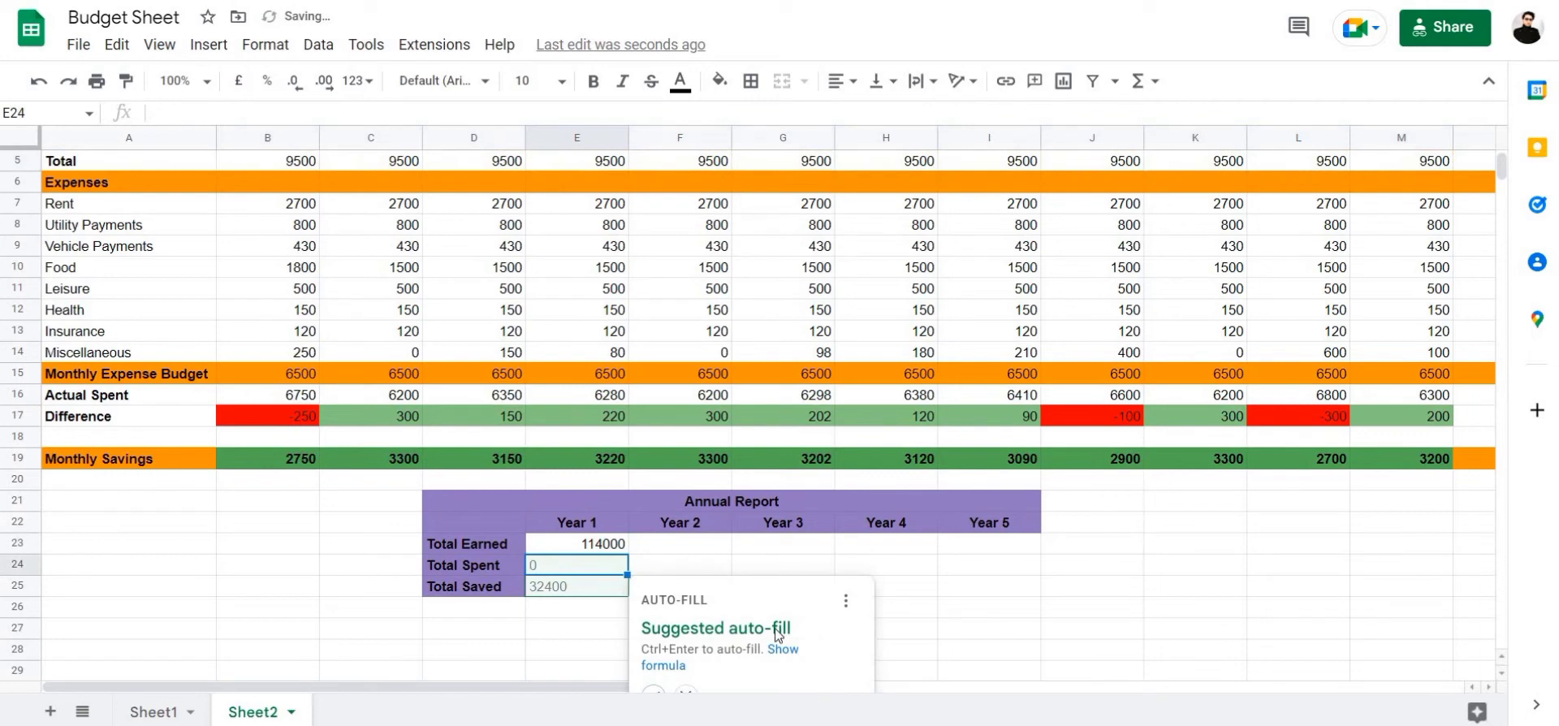
# Enter =SUM(B16:M16) in Year 1 Total Spent (E24), giving 76768
pyautogui.click(686, 692)
pyautogui.scroll(2, 650, 587)
pyautogui.doubleClick(564, 651)
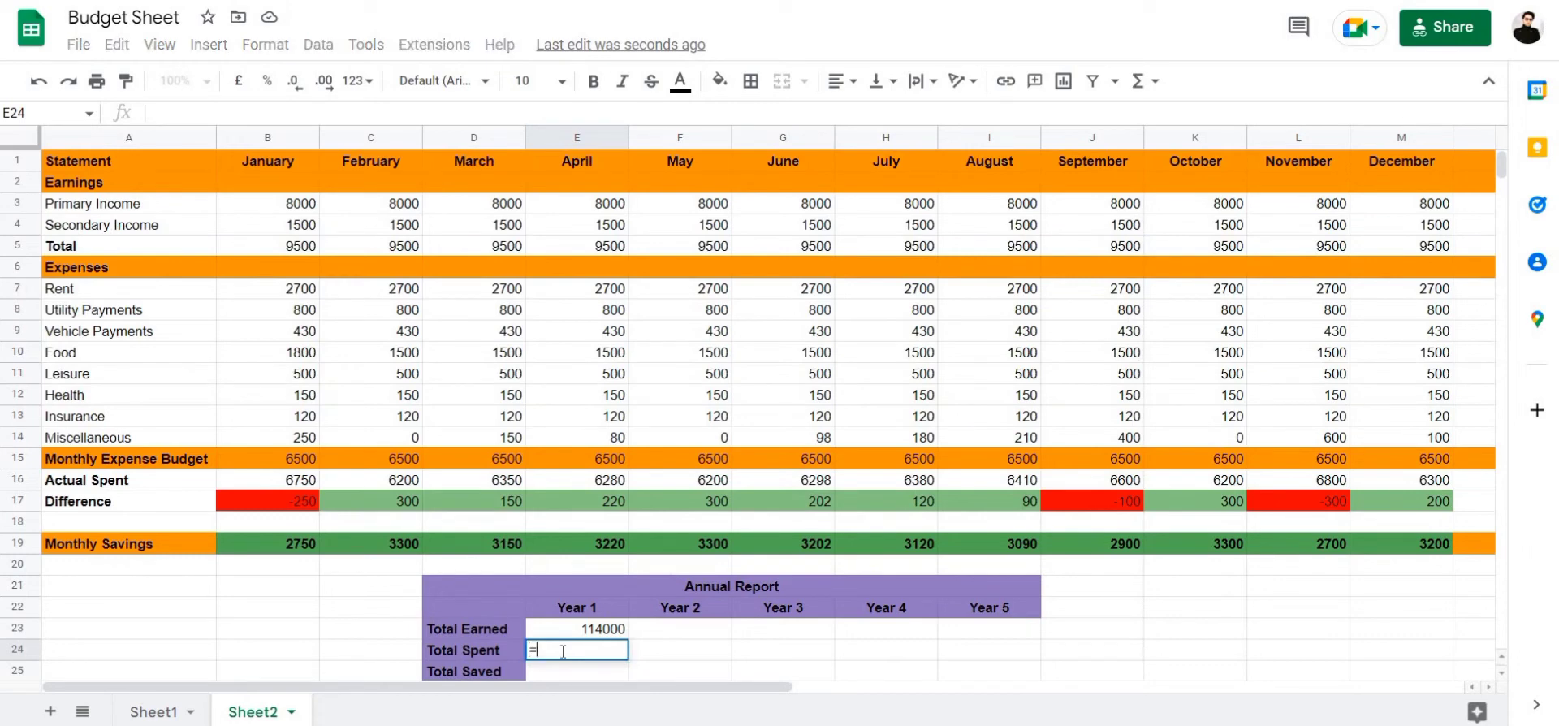
pyautogui.write('=sum')
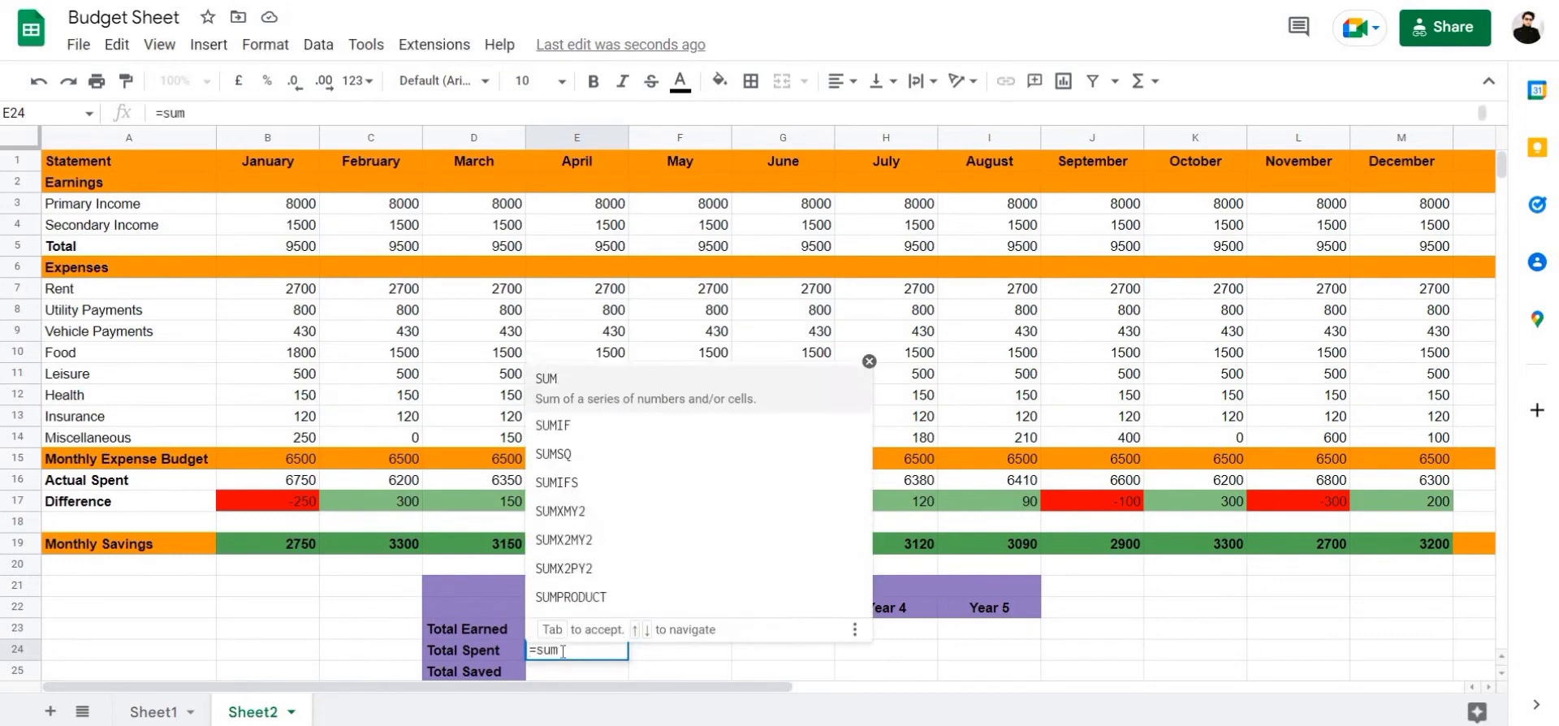
pyautogui.press('Tab')
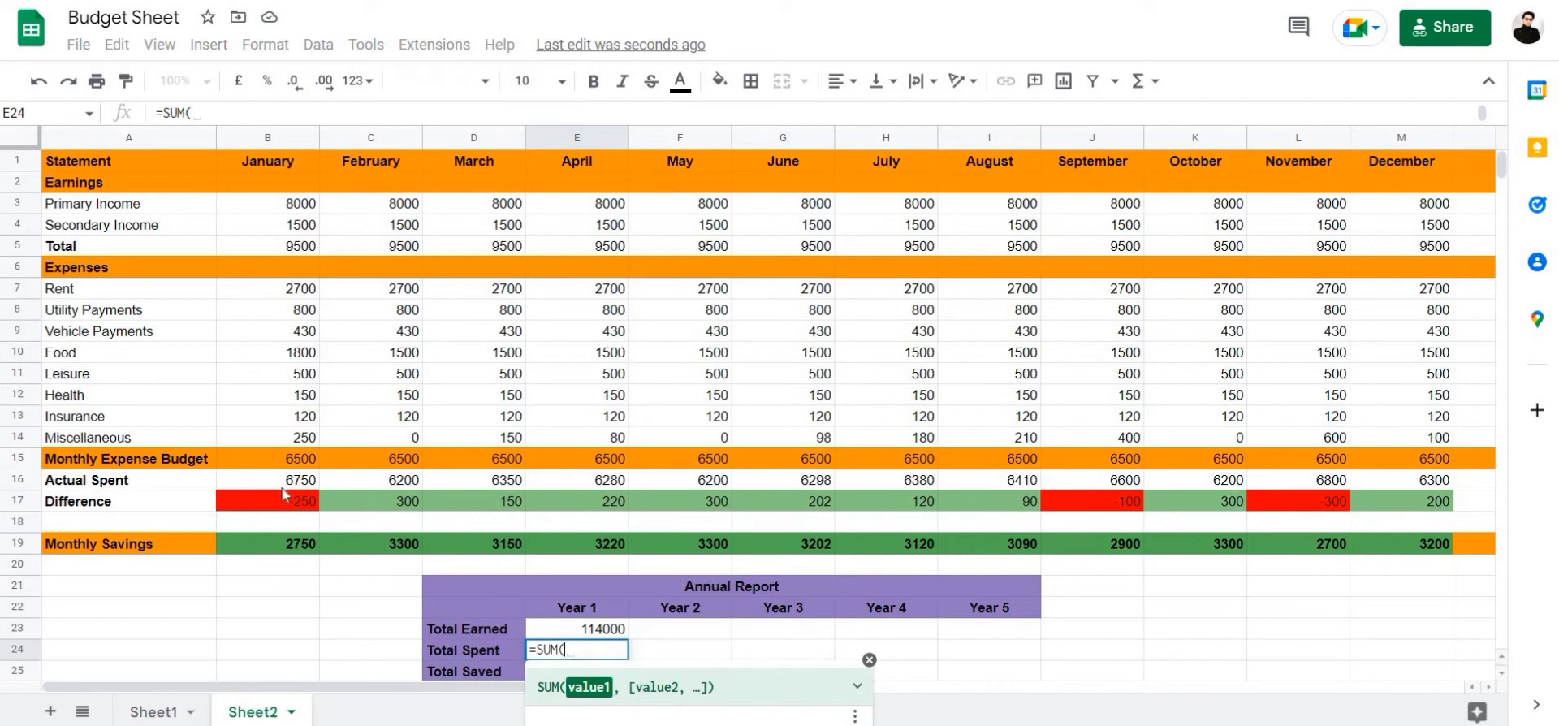
pyautogui.click(308, 482)
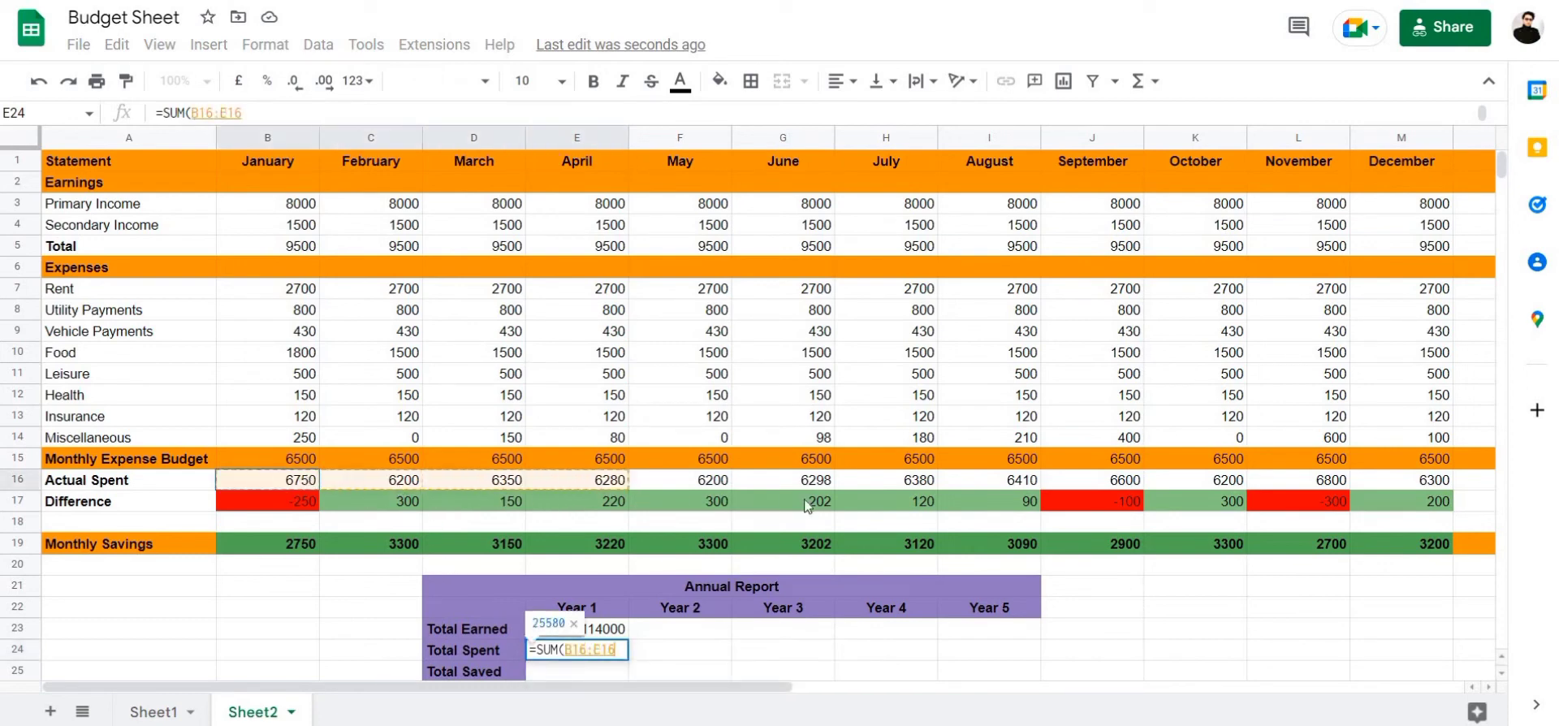
pyautogui.moveTo(308, 482); pyautogui.dragTo(1385, 484)
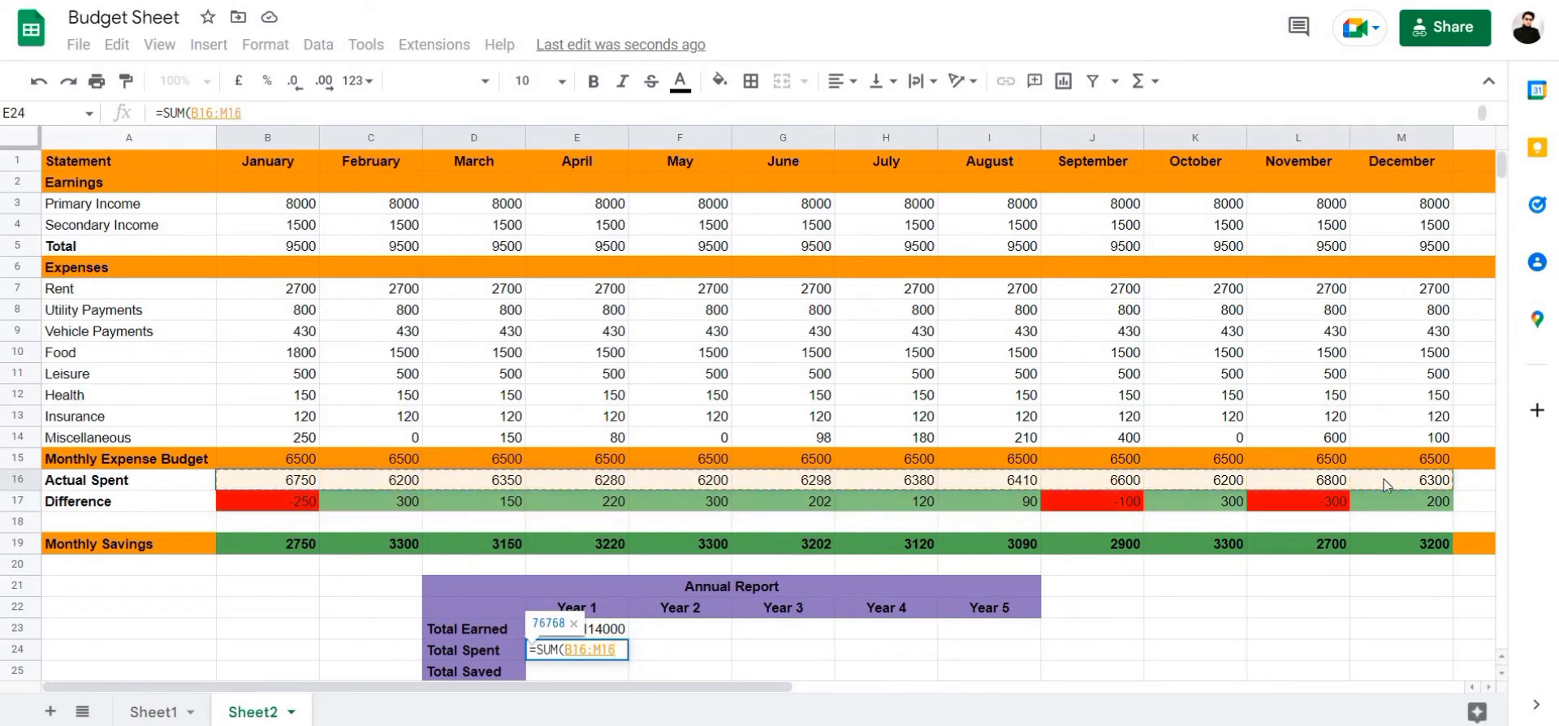
pyautogui.write(')')
pyautogui.press('Return')
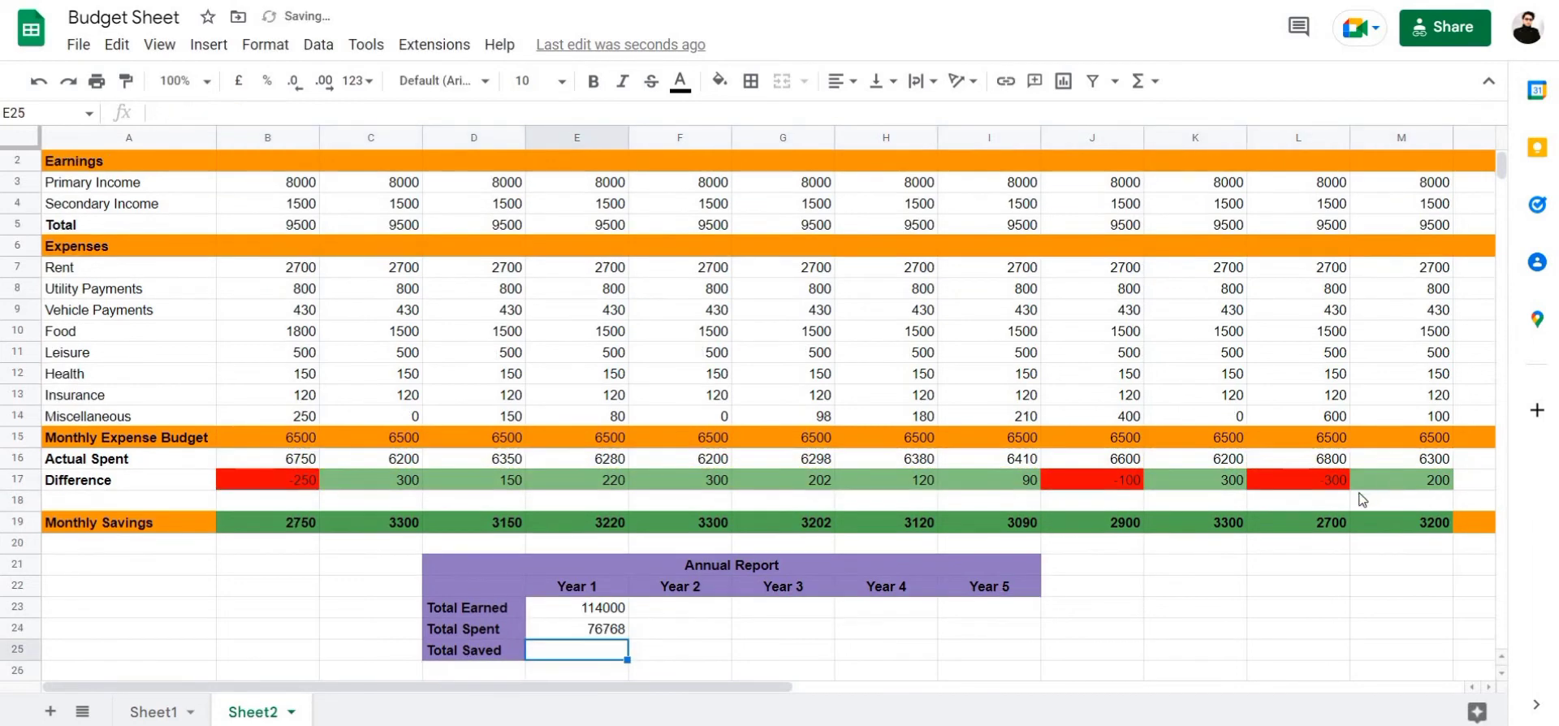
# Enter =MINUS(E23,E24) in Year 1 Total Saved (E25), giving 37232
pyautogui.scroll(-2, 532, 568)
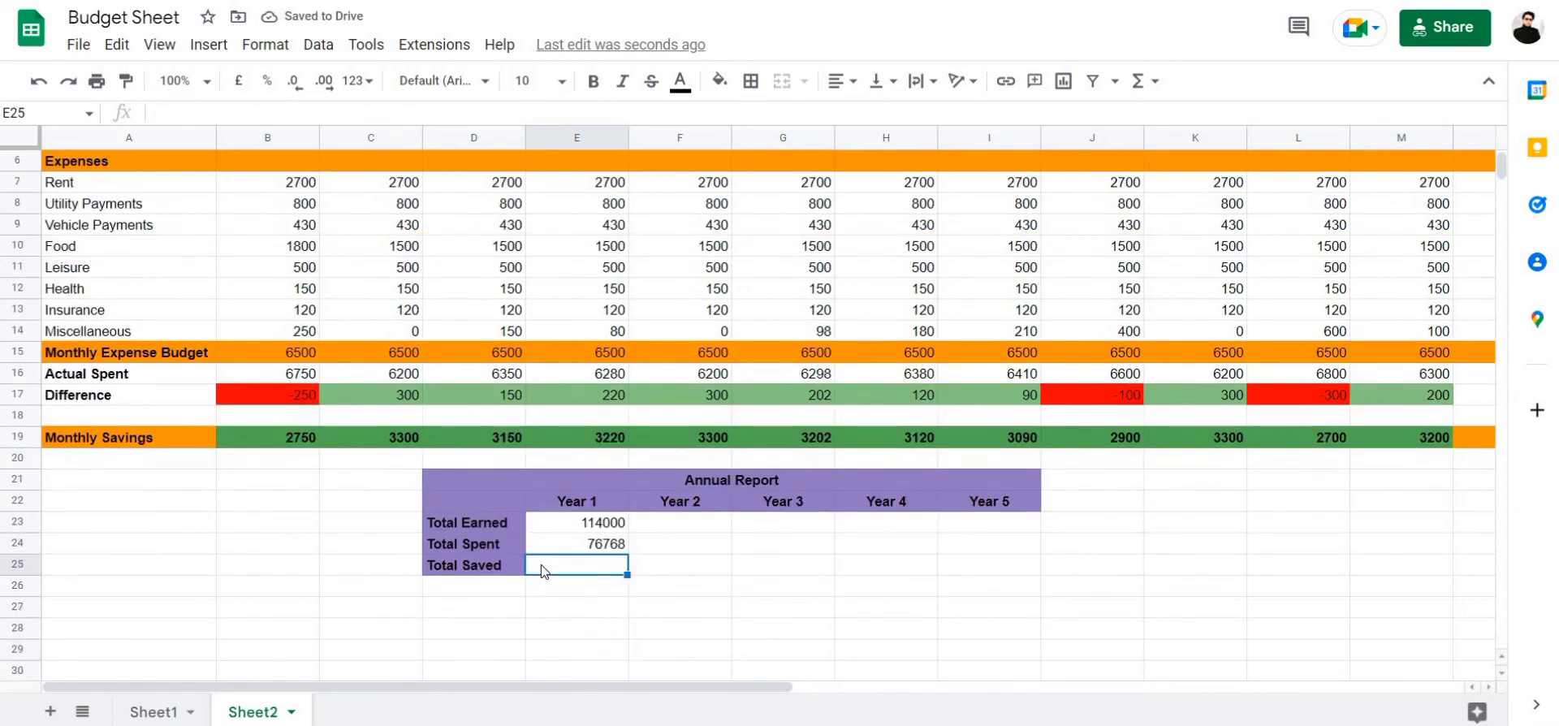
pyautogui.doubleClick(541, 563)
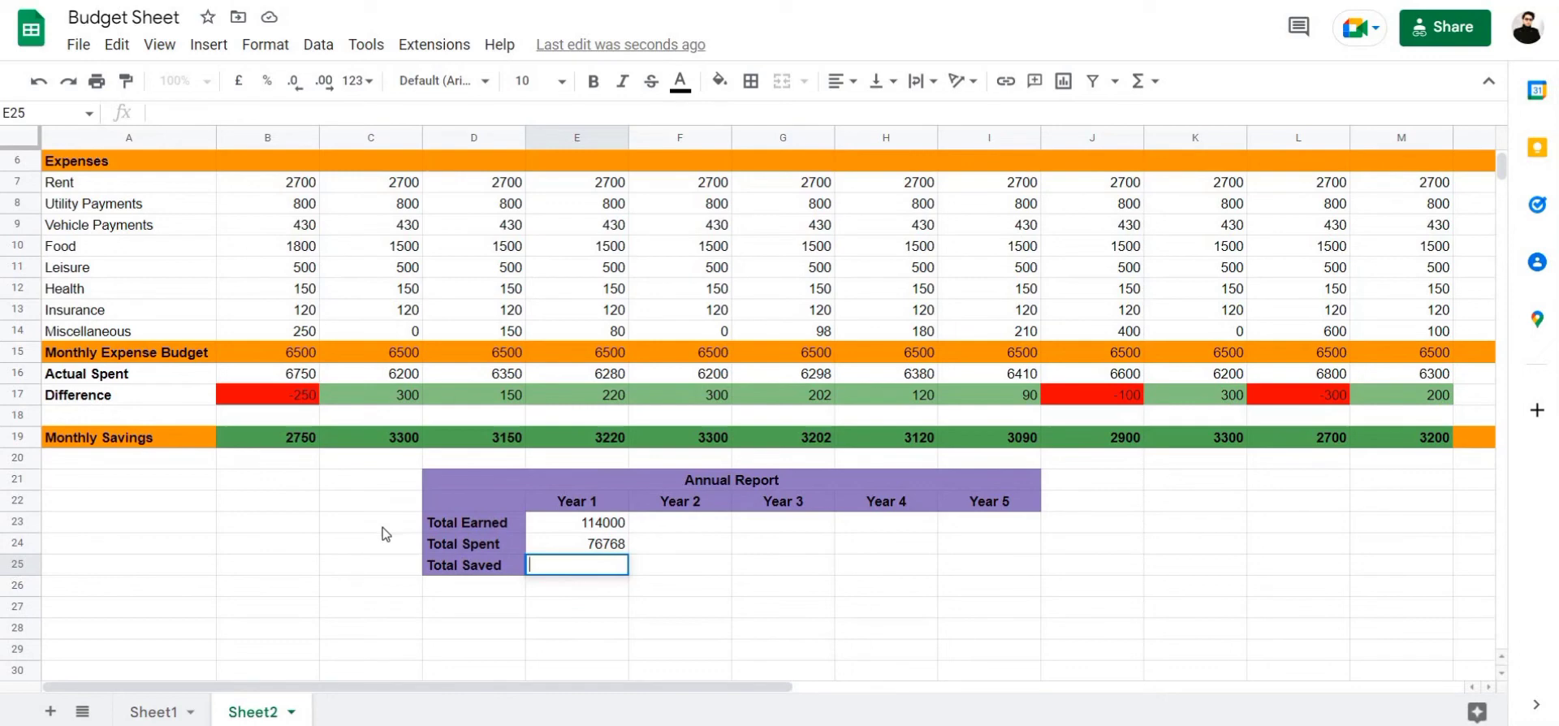
pyautogui.write('+')
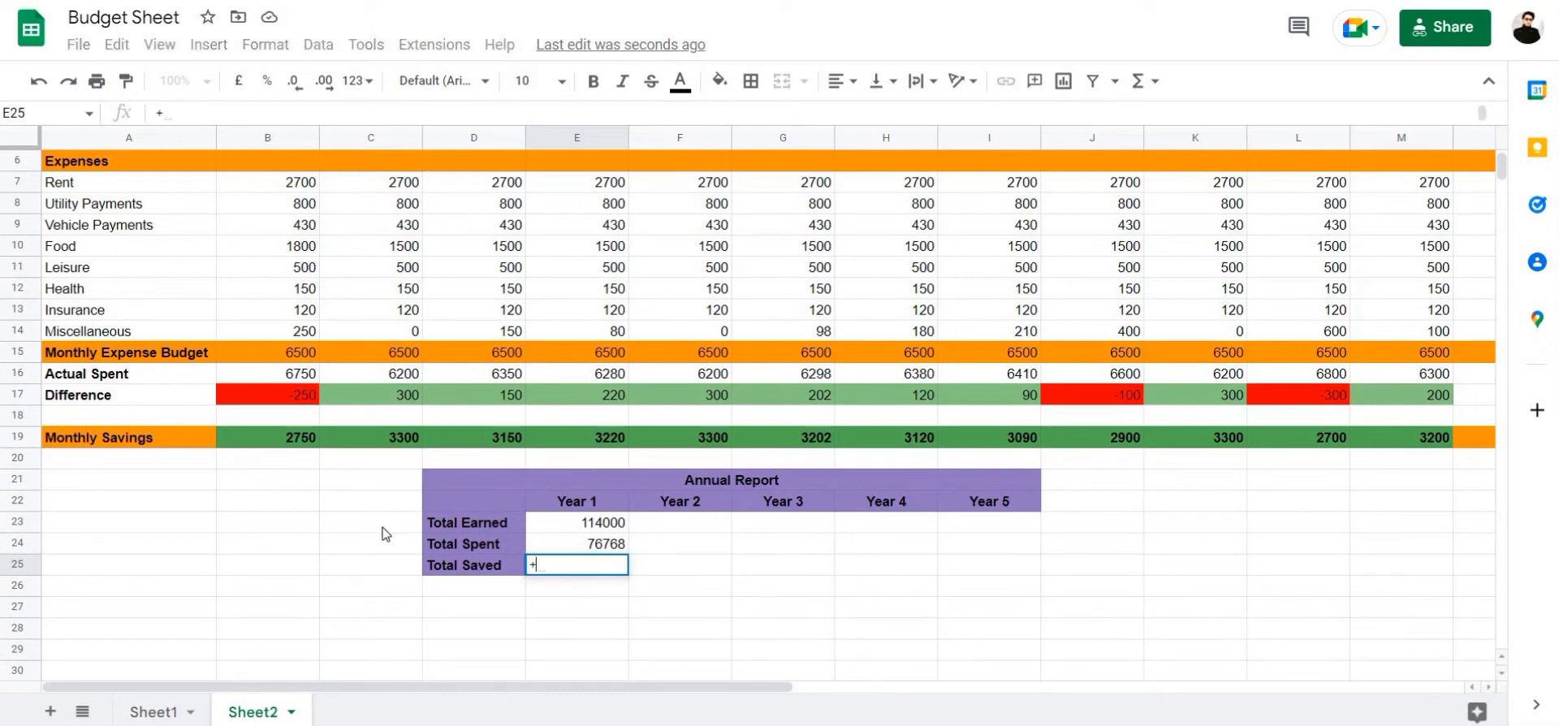
pyautogui.press('BackSpace')
pyautogui.write('=')
pyautogui.write('mi')
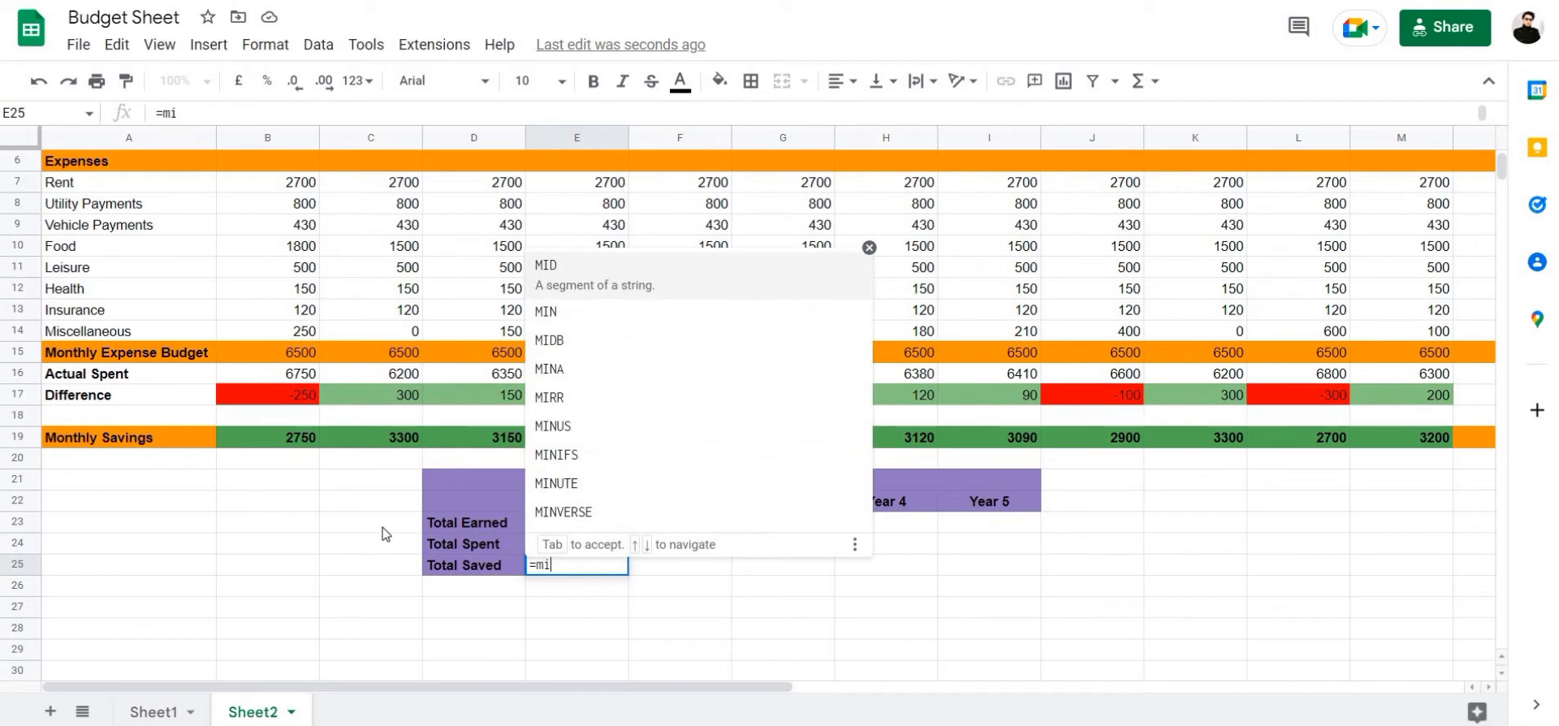
pyautogui.press('Down')
pyautogui.press('Down')
pyautogui.press('Down')
pyautogui.press('Down')
pyautogui.press('Down')
pyautogui.press('Tab')
pyautogui.write('E23,E24)')
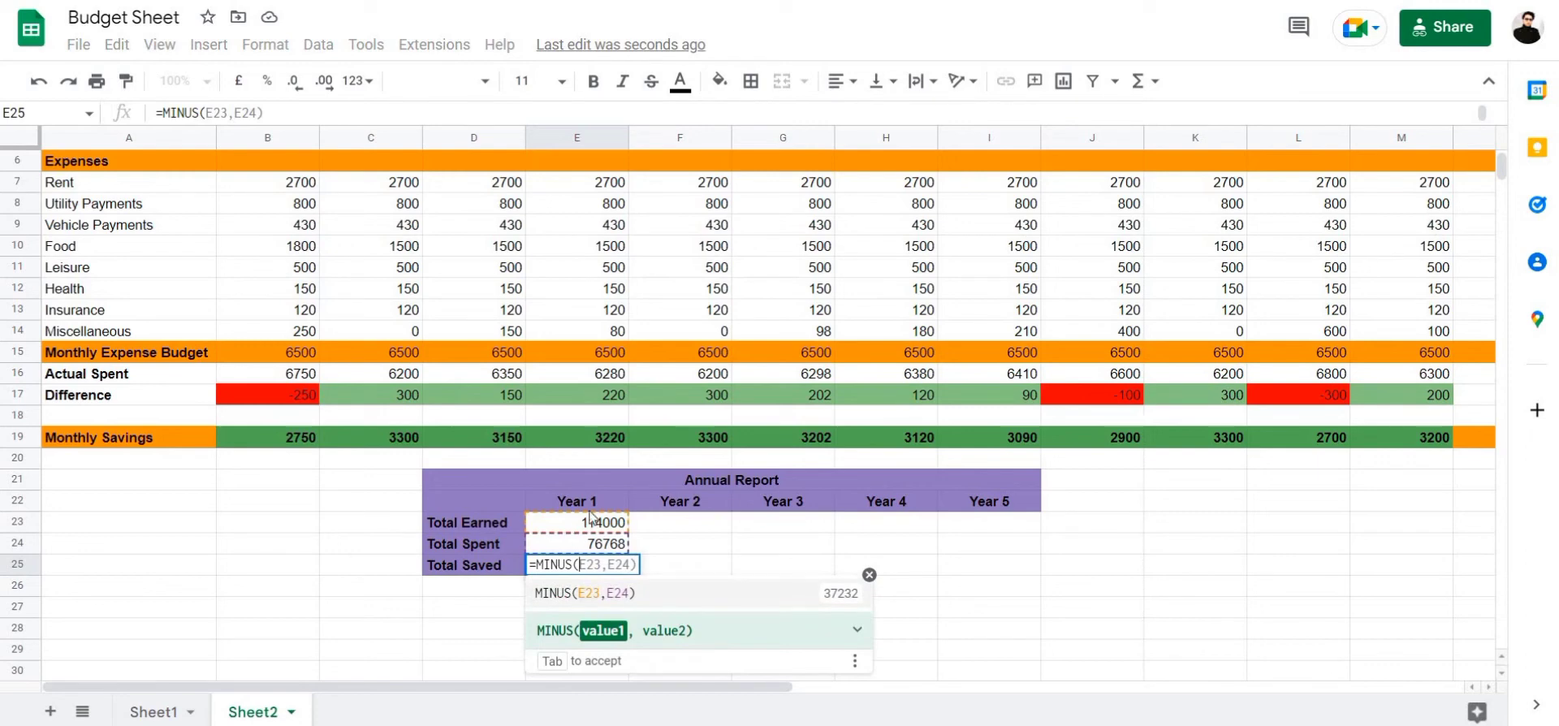
pyautogui.press('BackSpace')
pyautogui.press('BackSpace')
pyautogui.press('BackSpace')
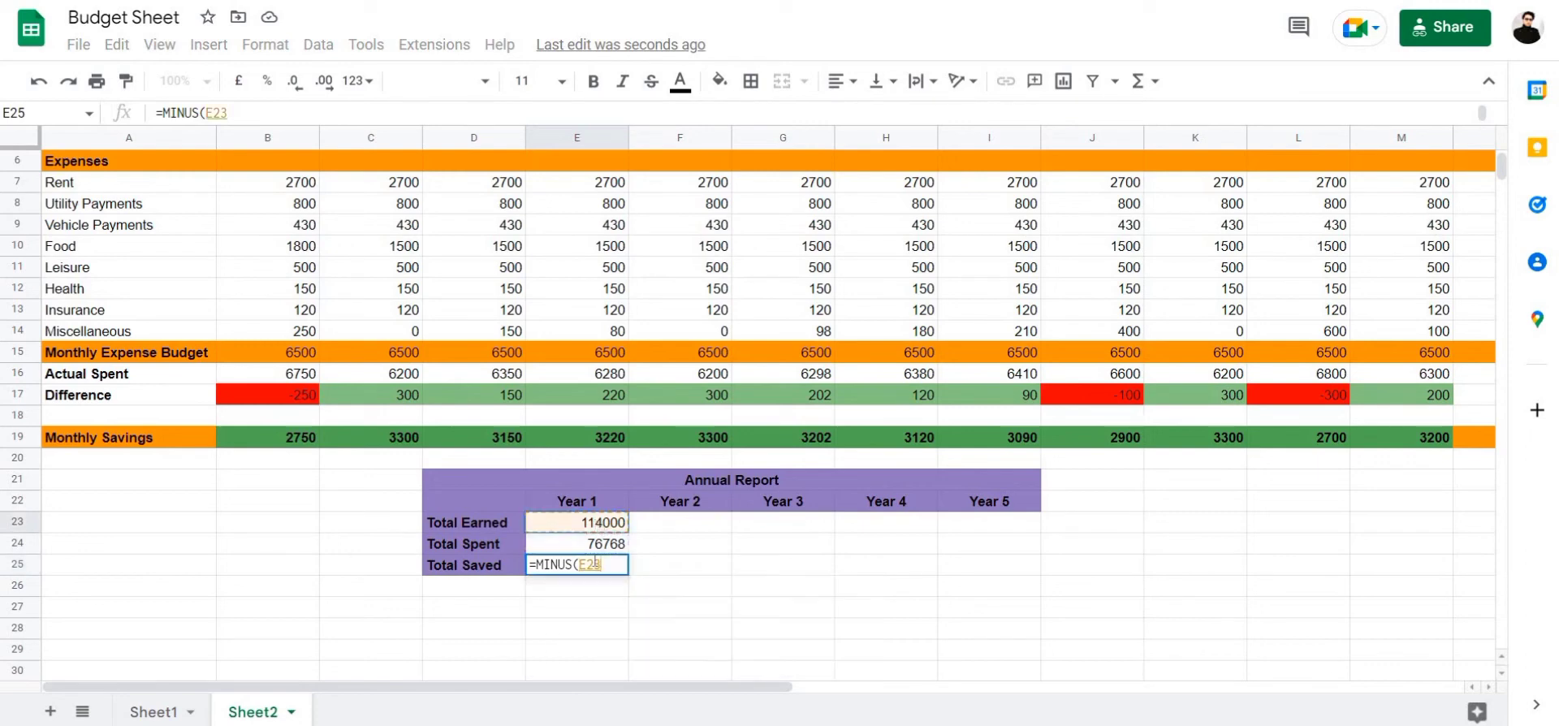
pyautogui.write(',')
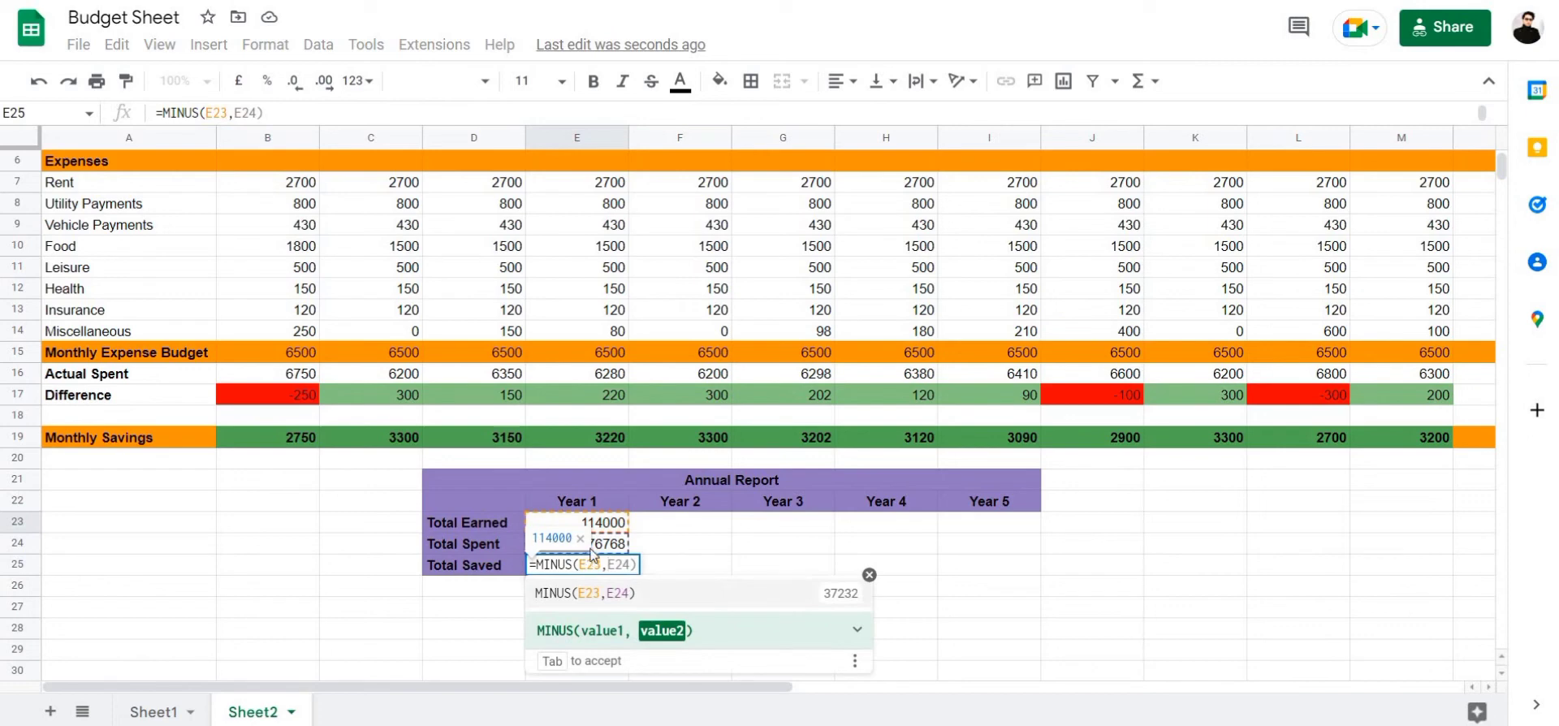
pyautogui.click(624, 548)
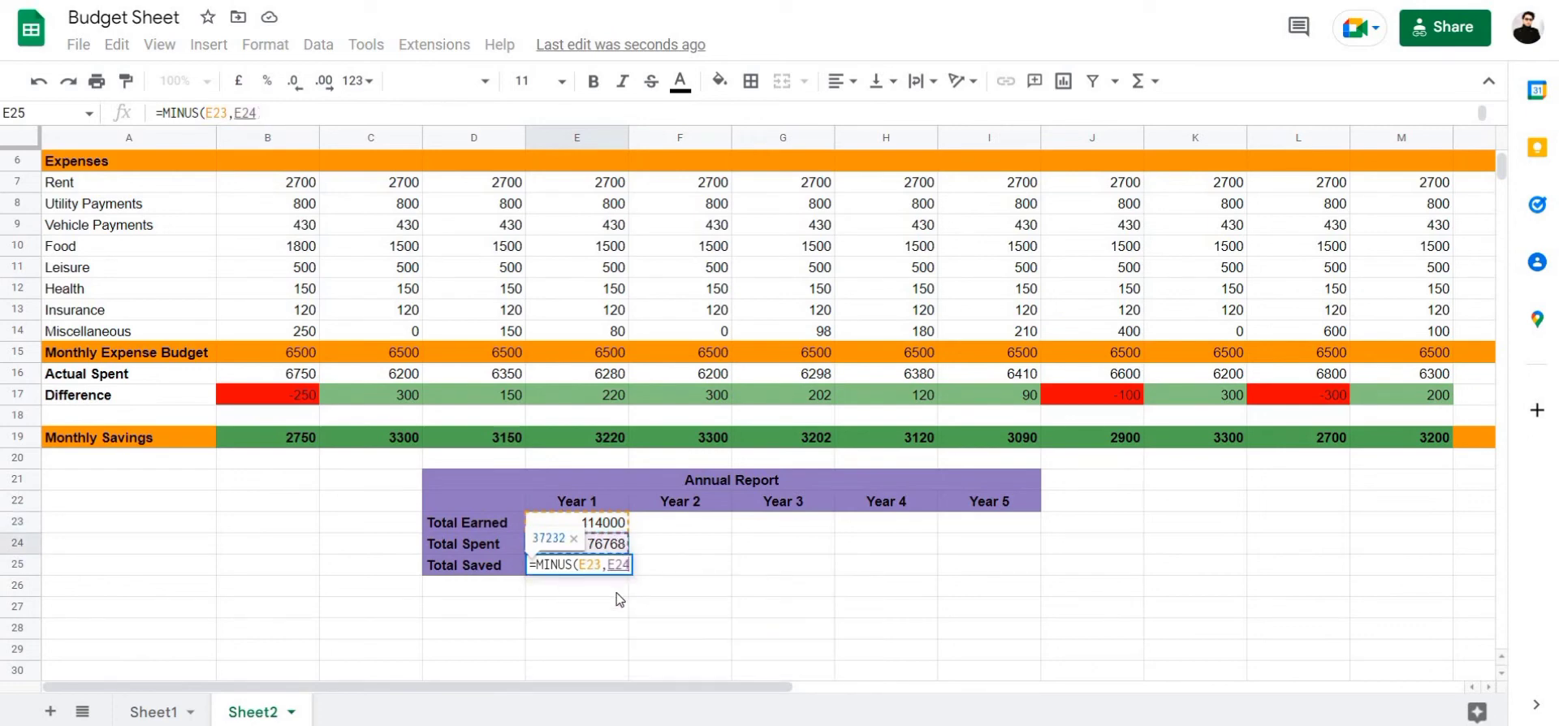
pyautogui.write(')')
pyautogui.press('Return')
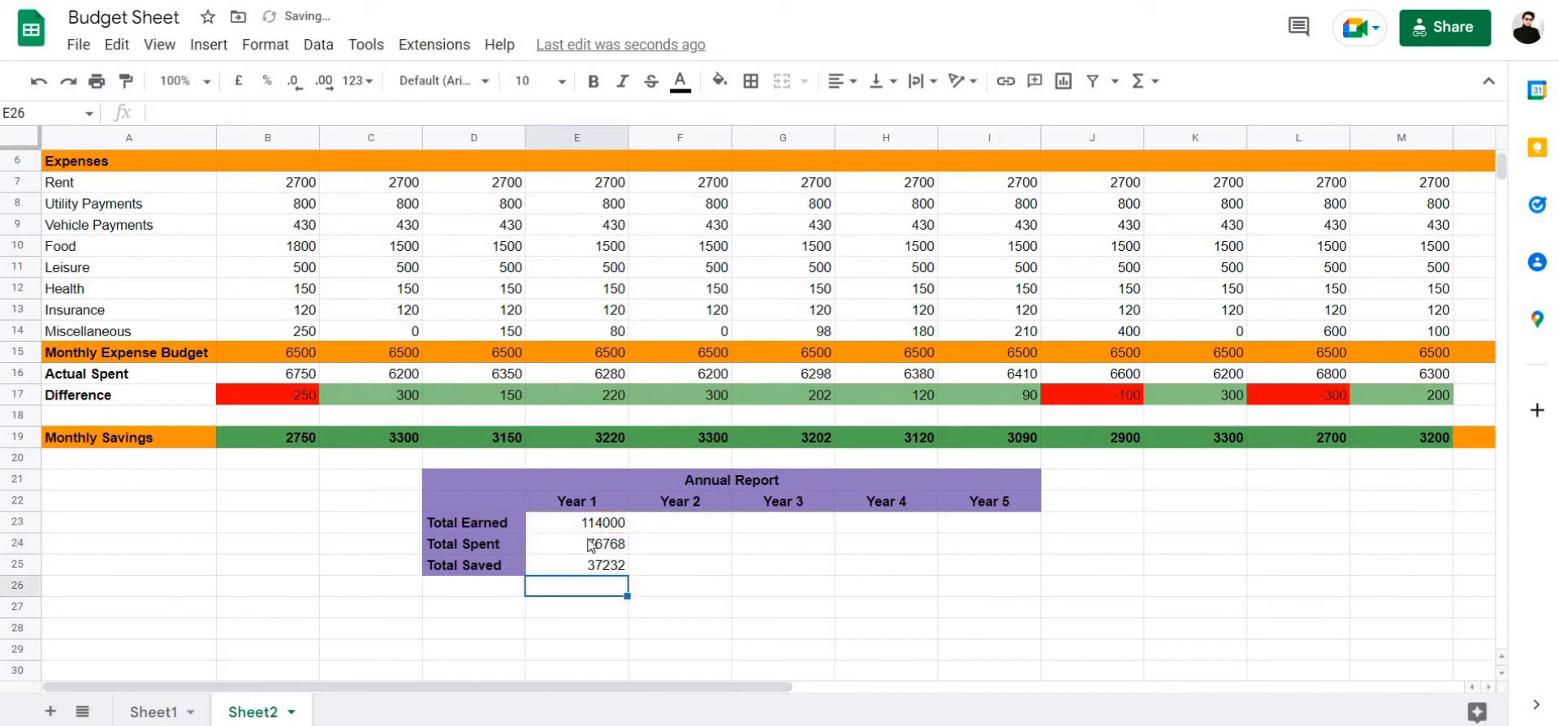
# Check the Total Earned, Total Spent and Total Saved formulas
pyautogui.click(597, 542)
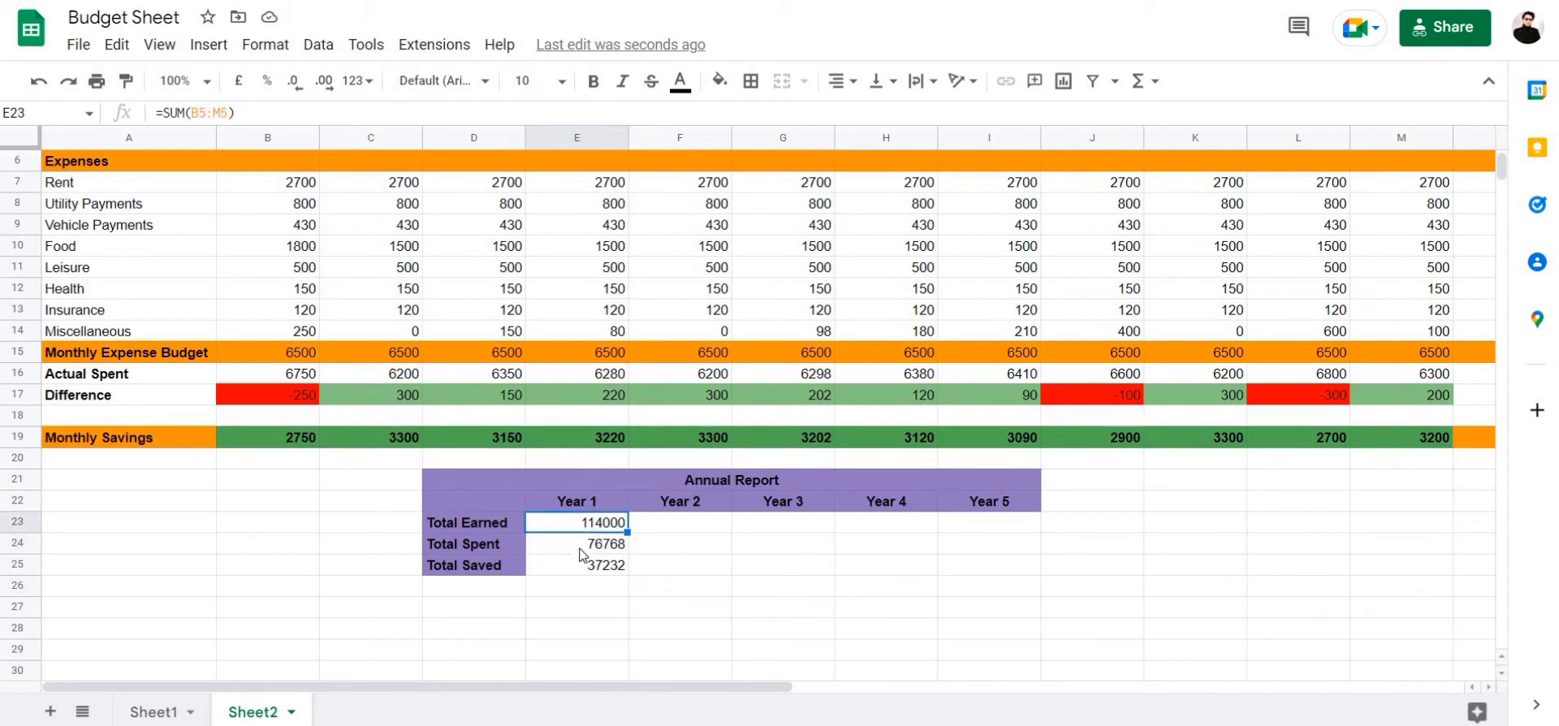
pyautogui.click(591, 548)
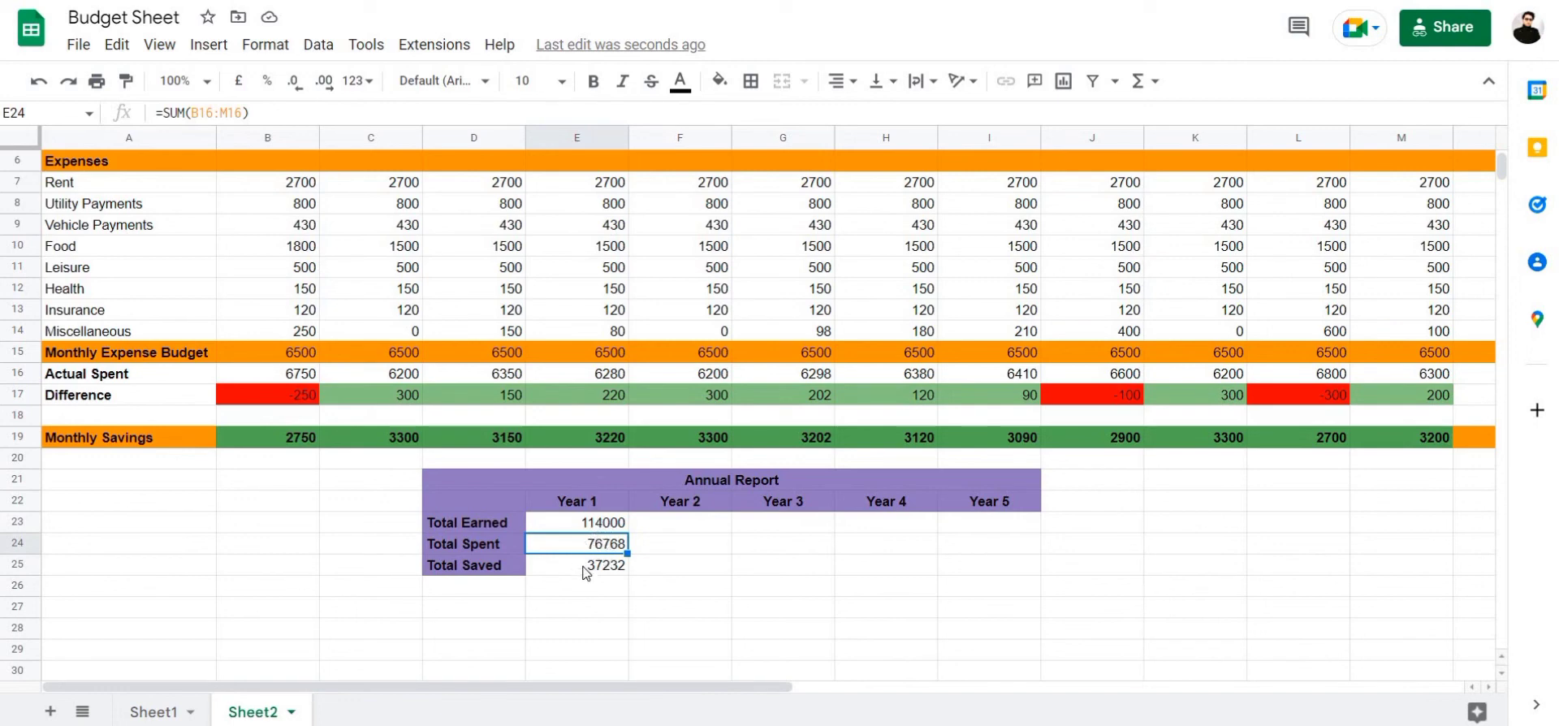
pyautogui.doubleClick(591, 566)
pyautogui.click(599, 607)
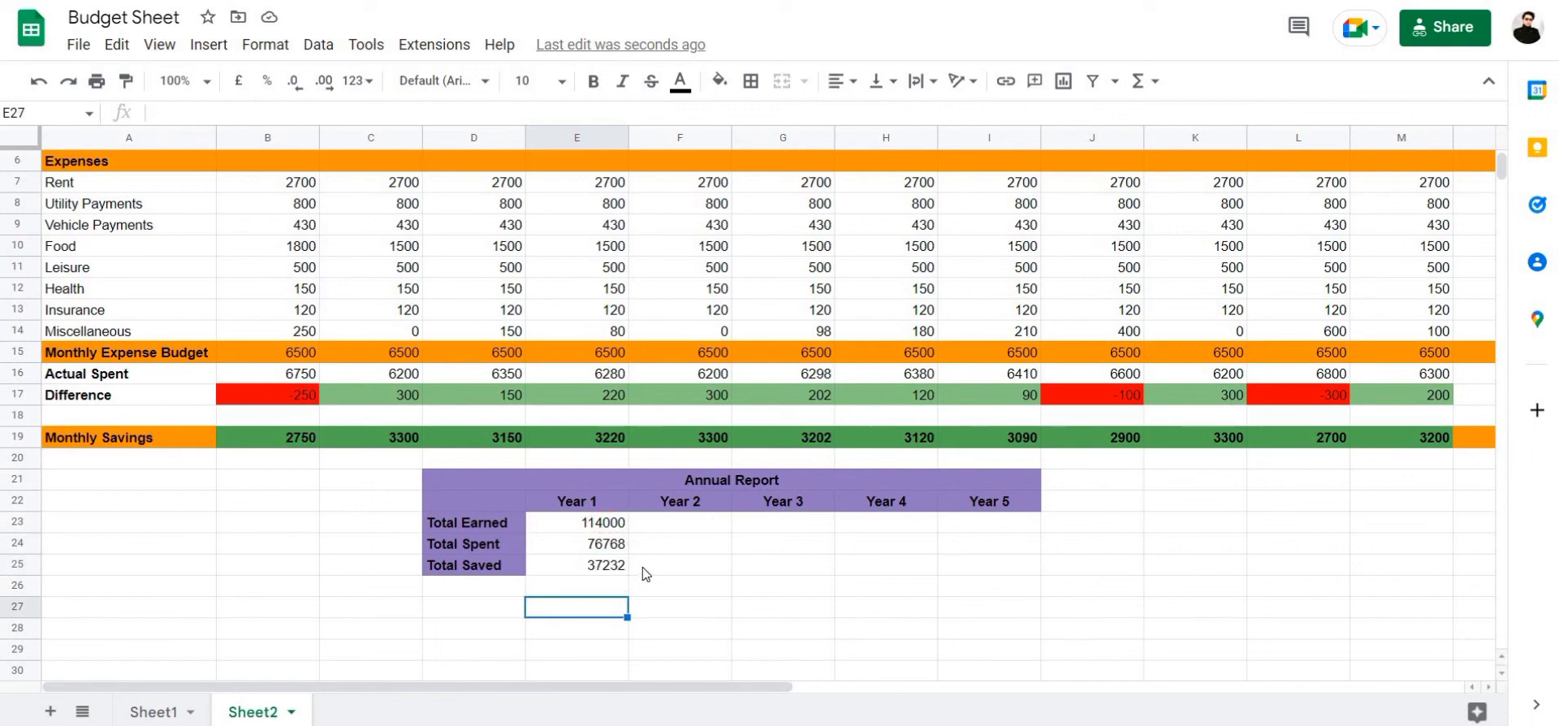
pyautogui.click(640, 566)
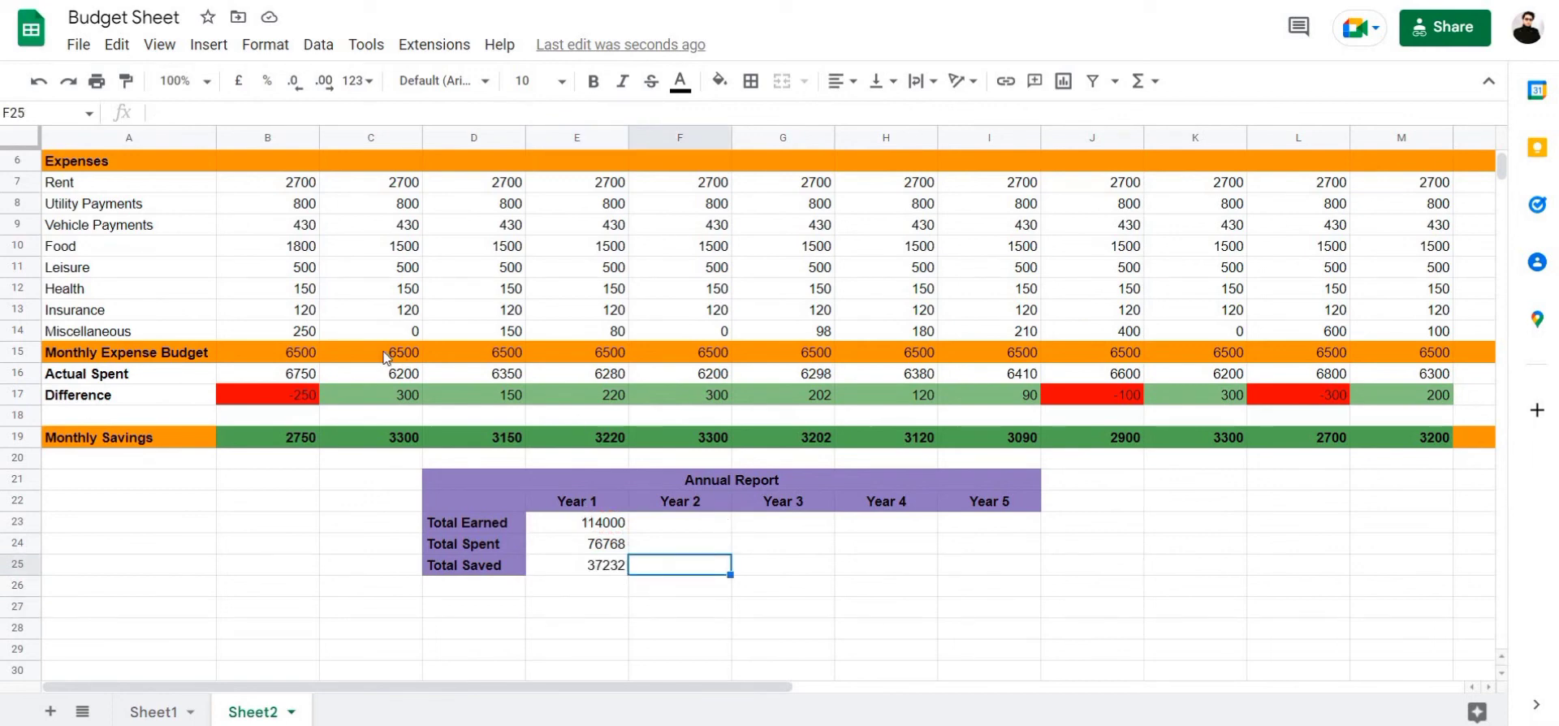
pyautogui.click(276, 227)
pyautogui.scroll(2, 284, 253)
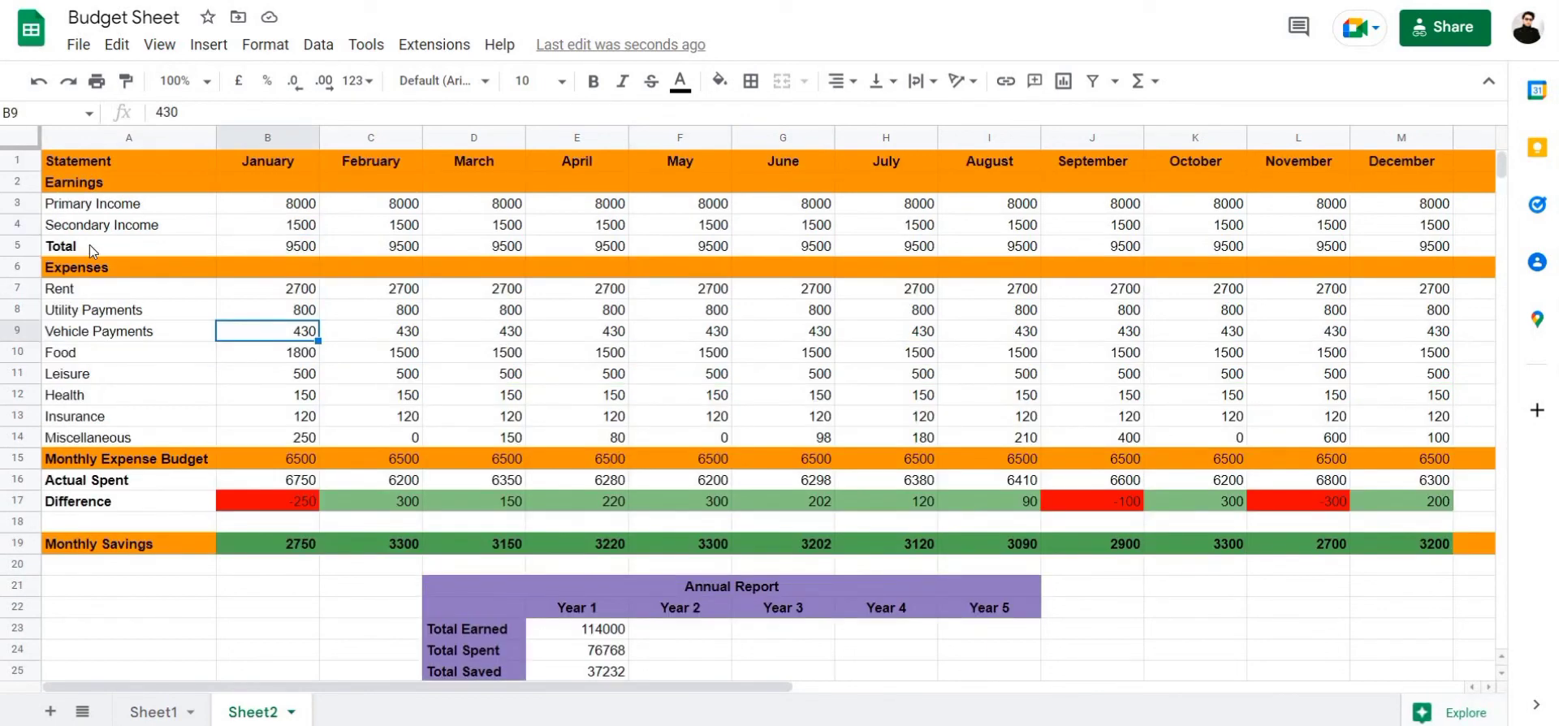
pyautogui.click(97, 375)
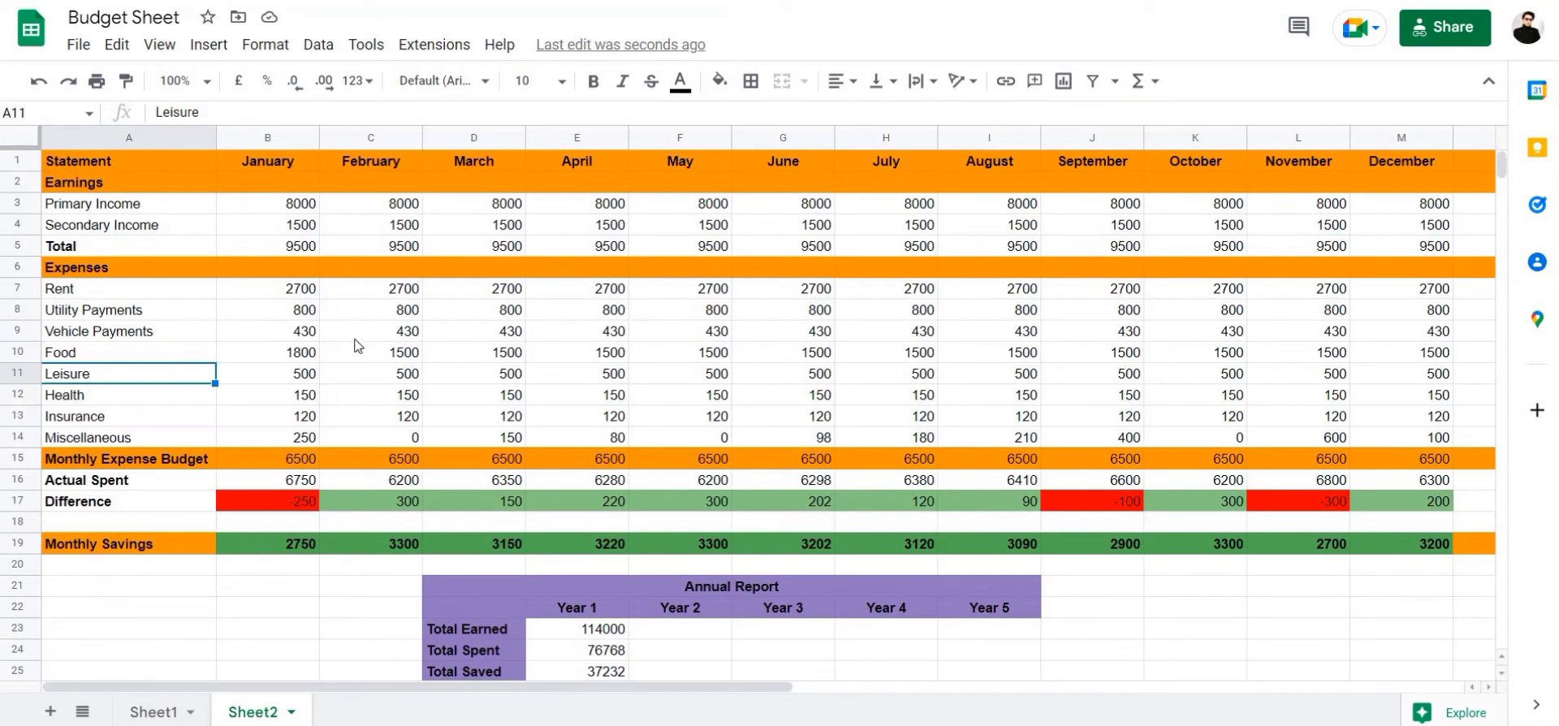
pyautogui.click(250, 463)
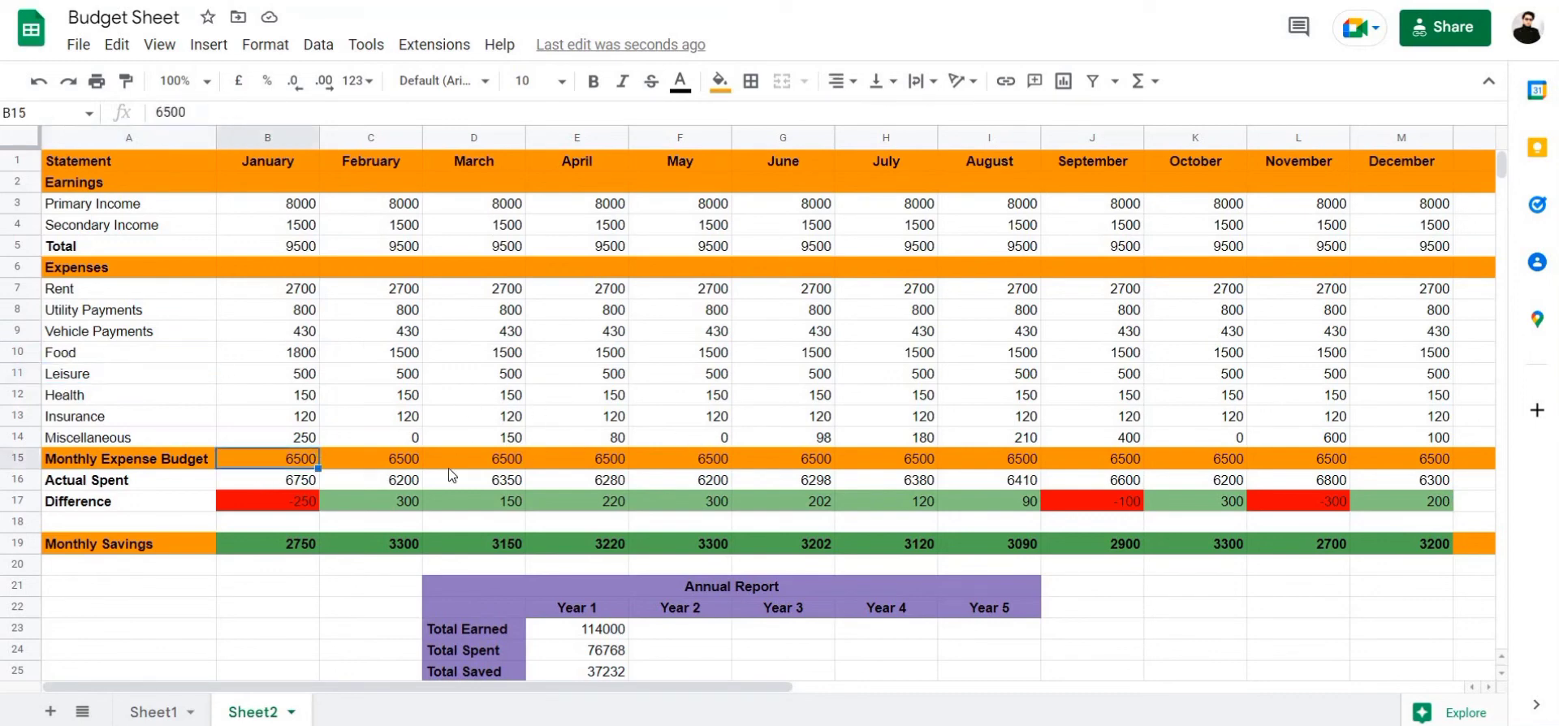